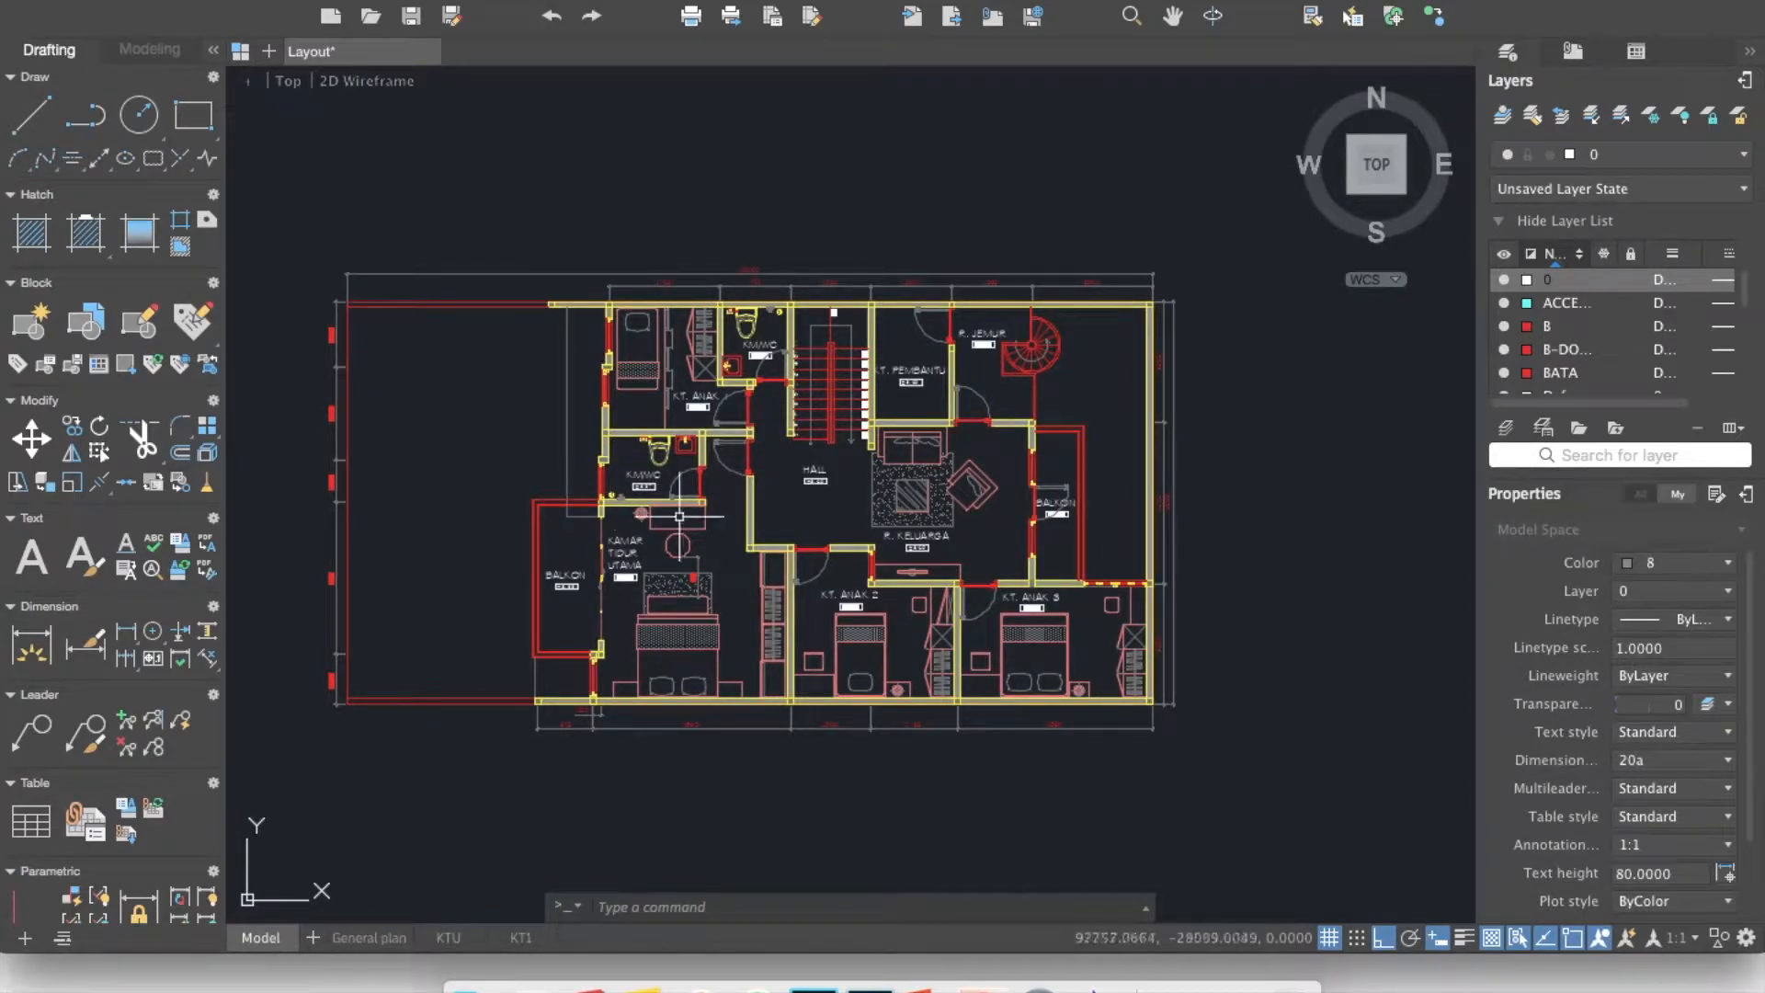
middle_click_drag(1233, 583, 1249, 588)
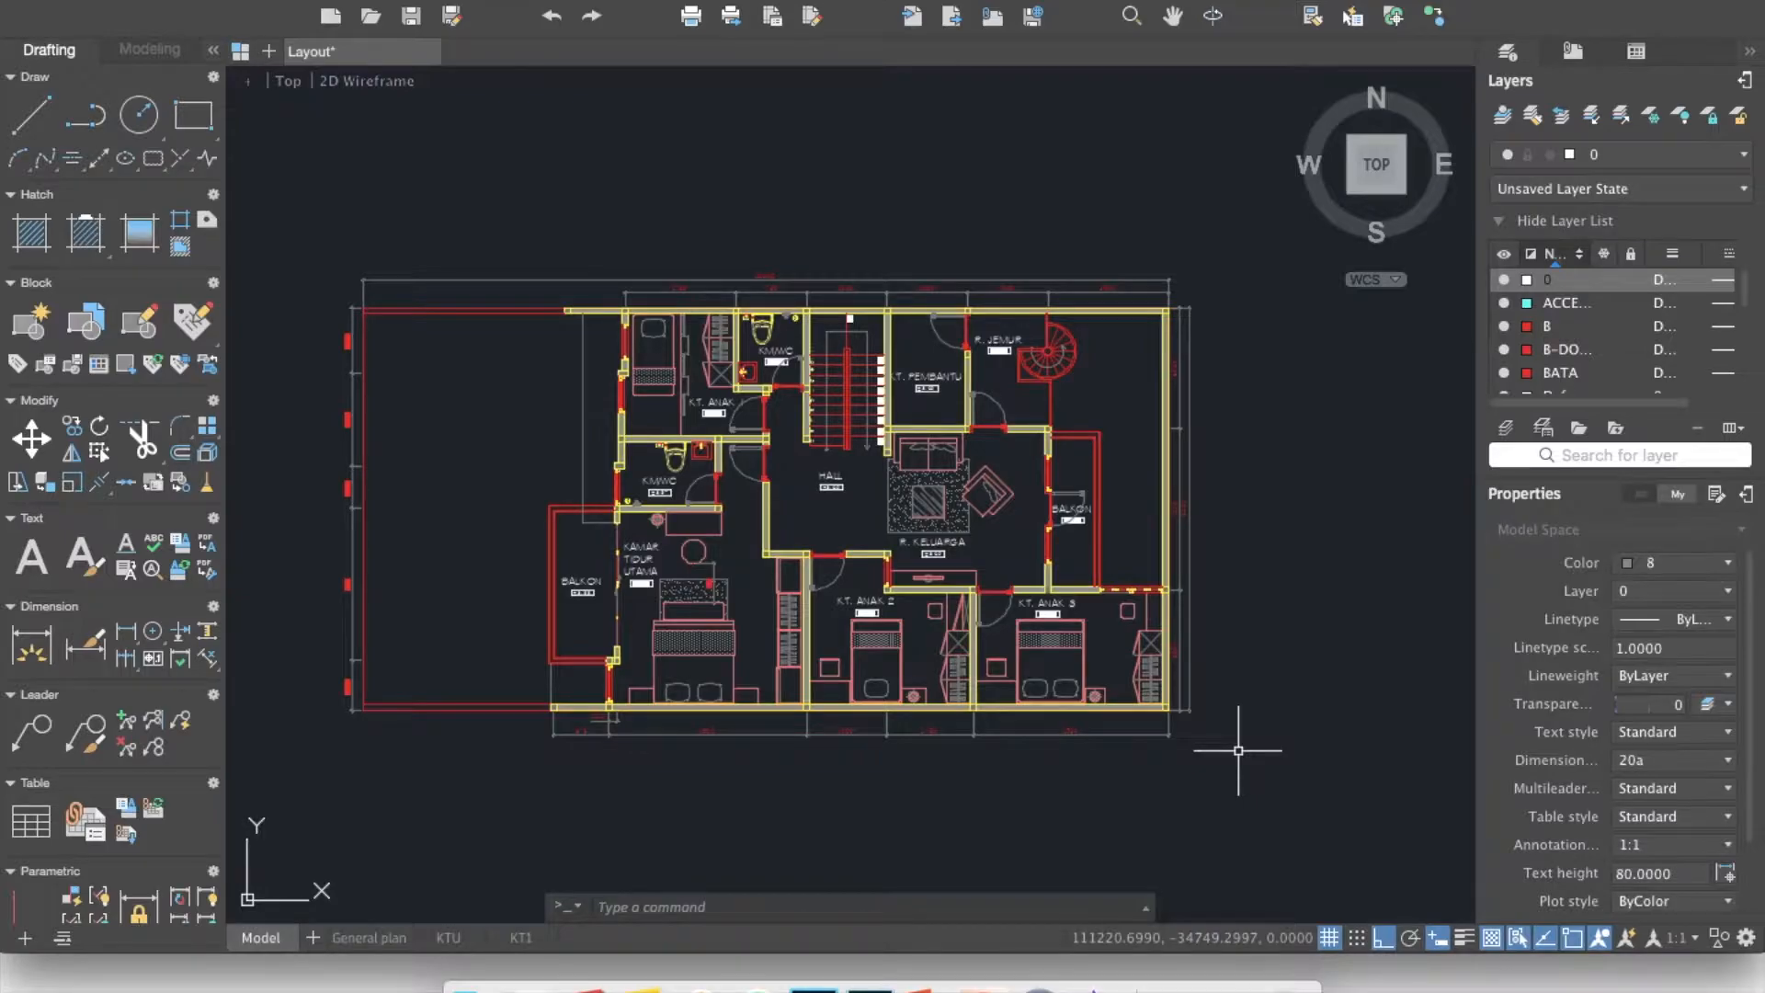
type("b")
key("Return")
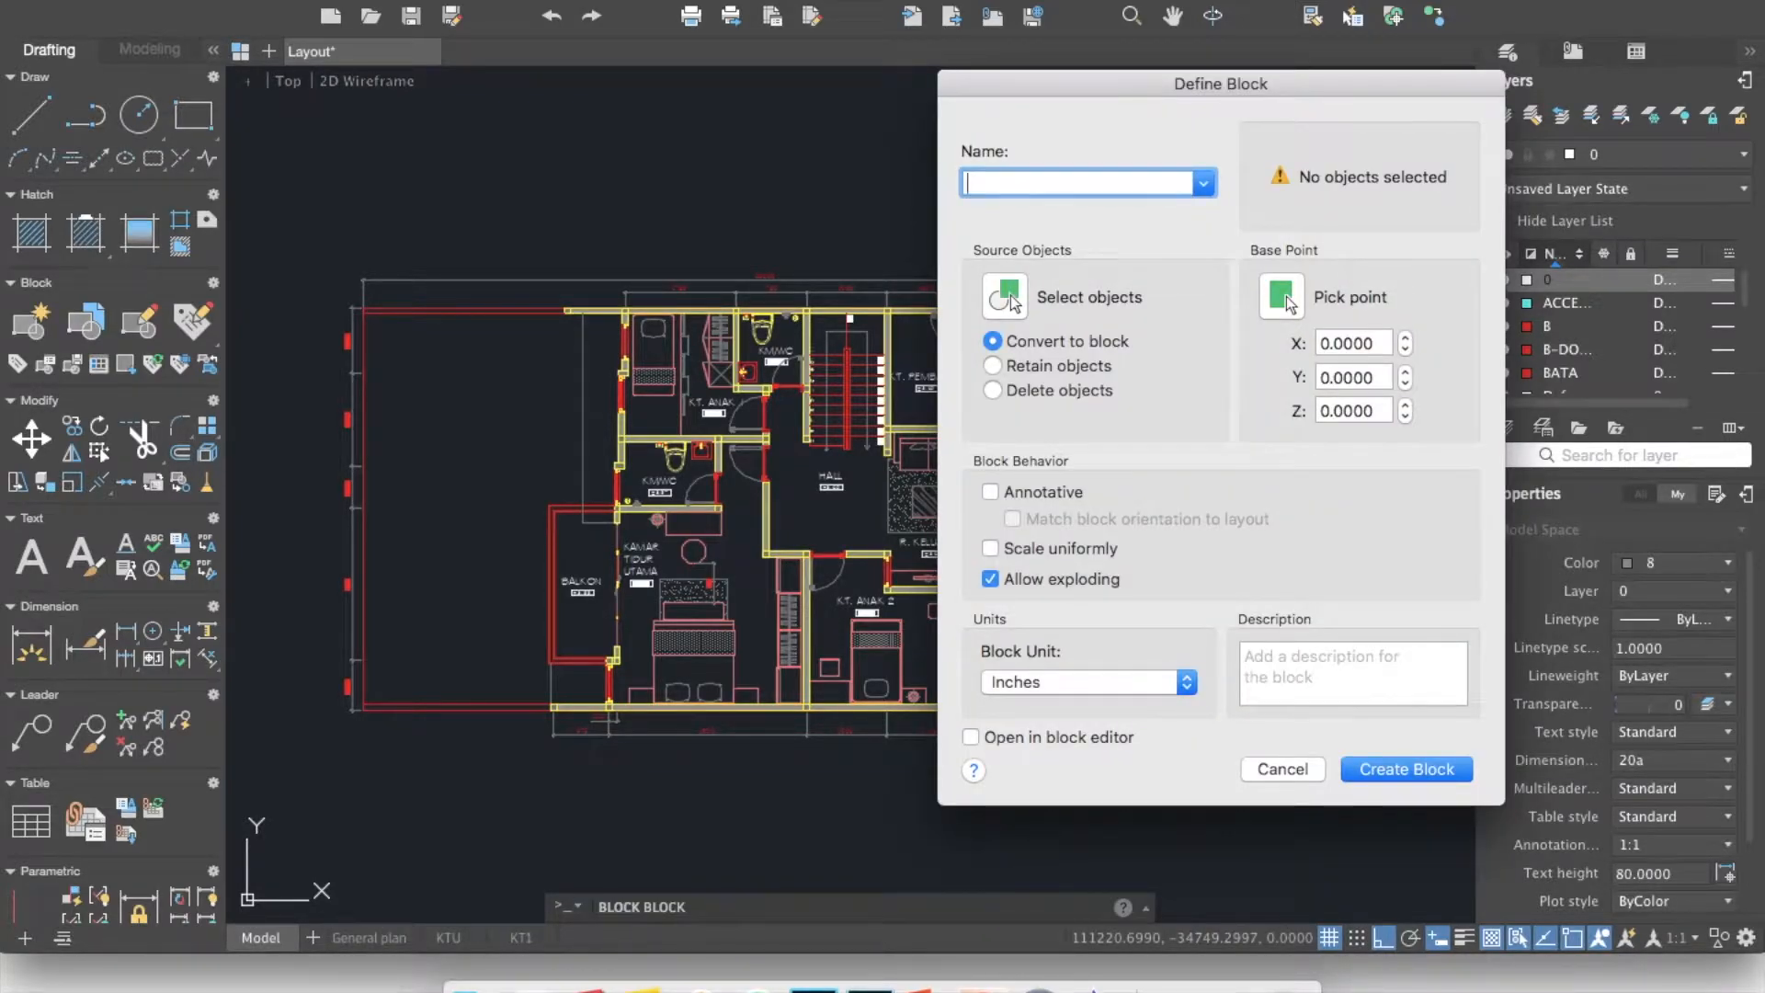
left_click(1012, 303)
Copy the entire floor plan with its dimensions to the clipboard, using its lower-left corner as the base point.
left_click(1248, 775)
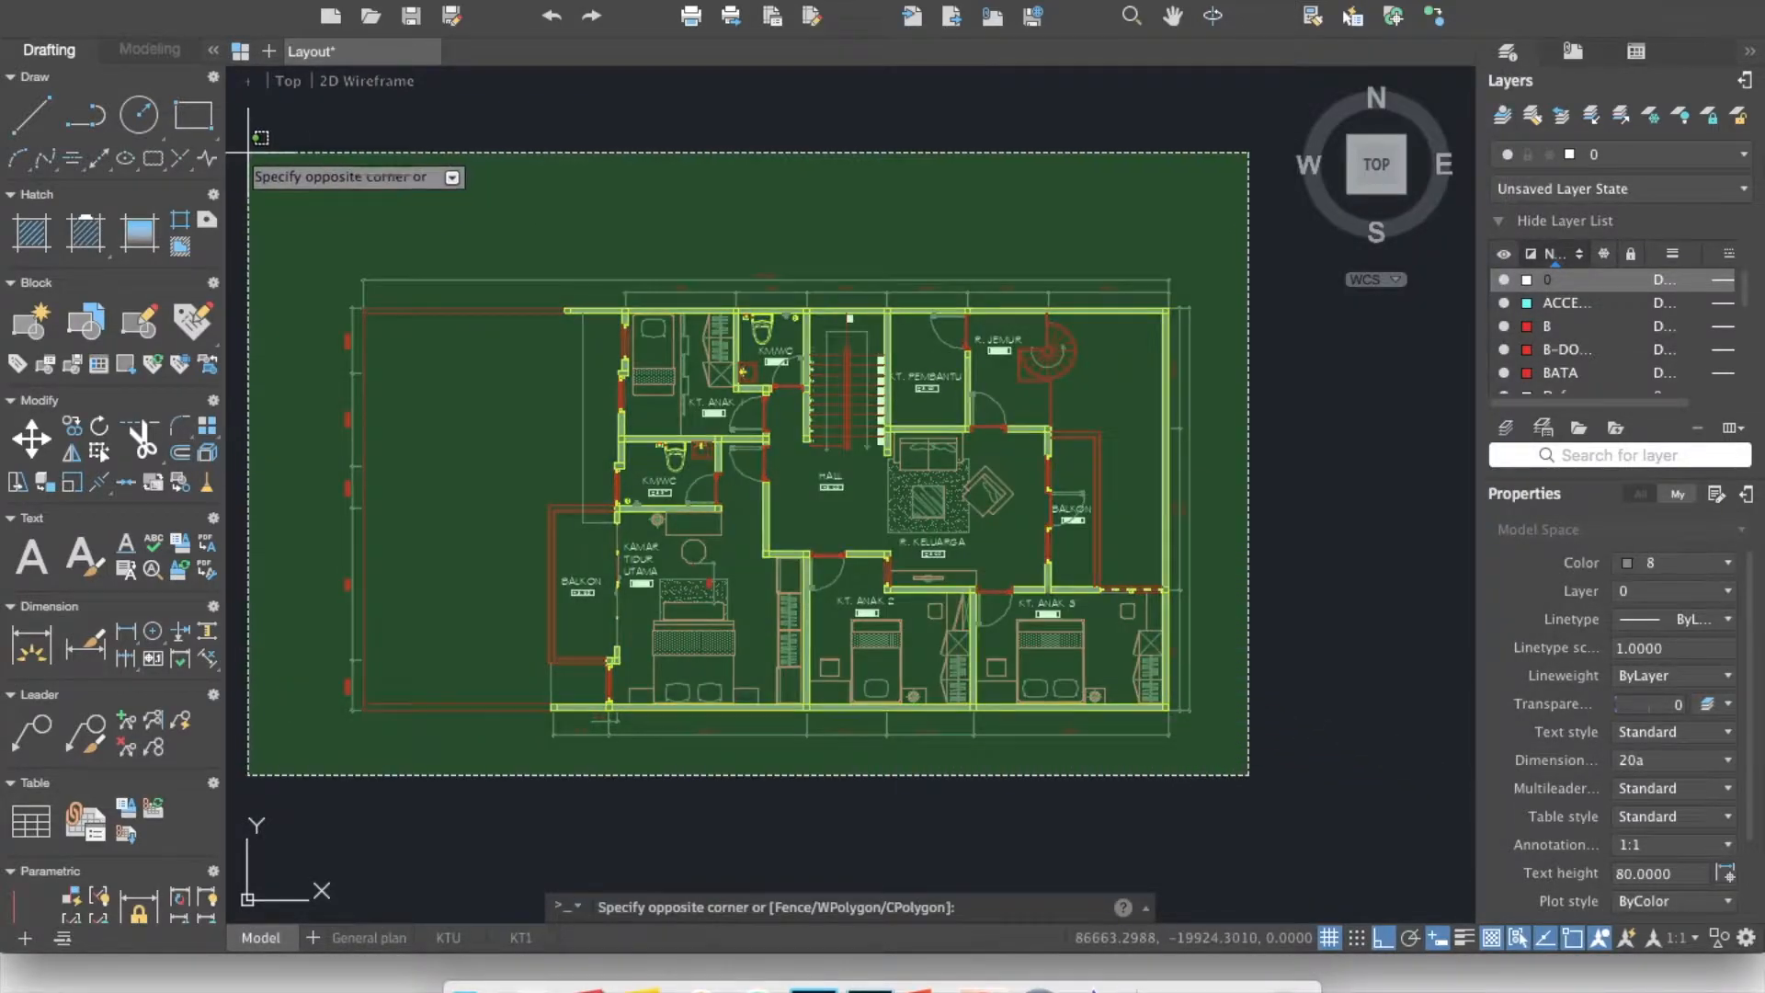
left_click(280, 188)
right_click(358, 315)
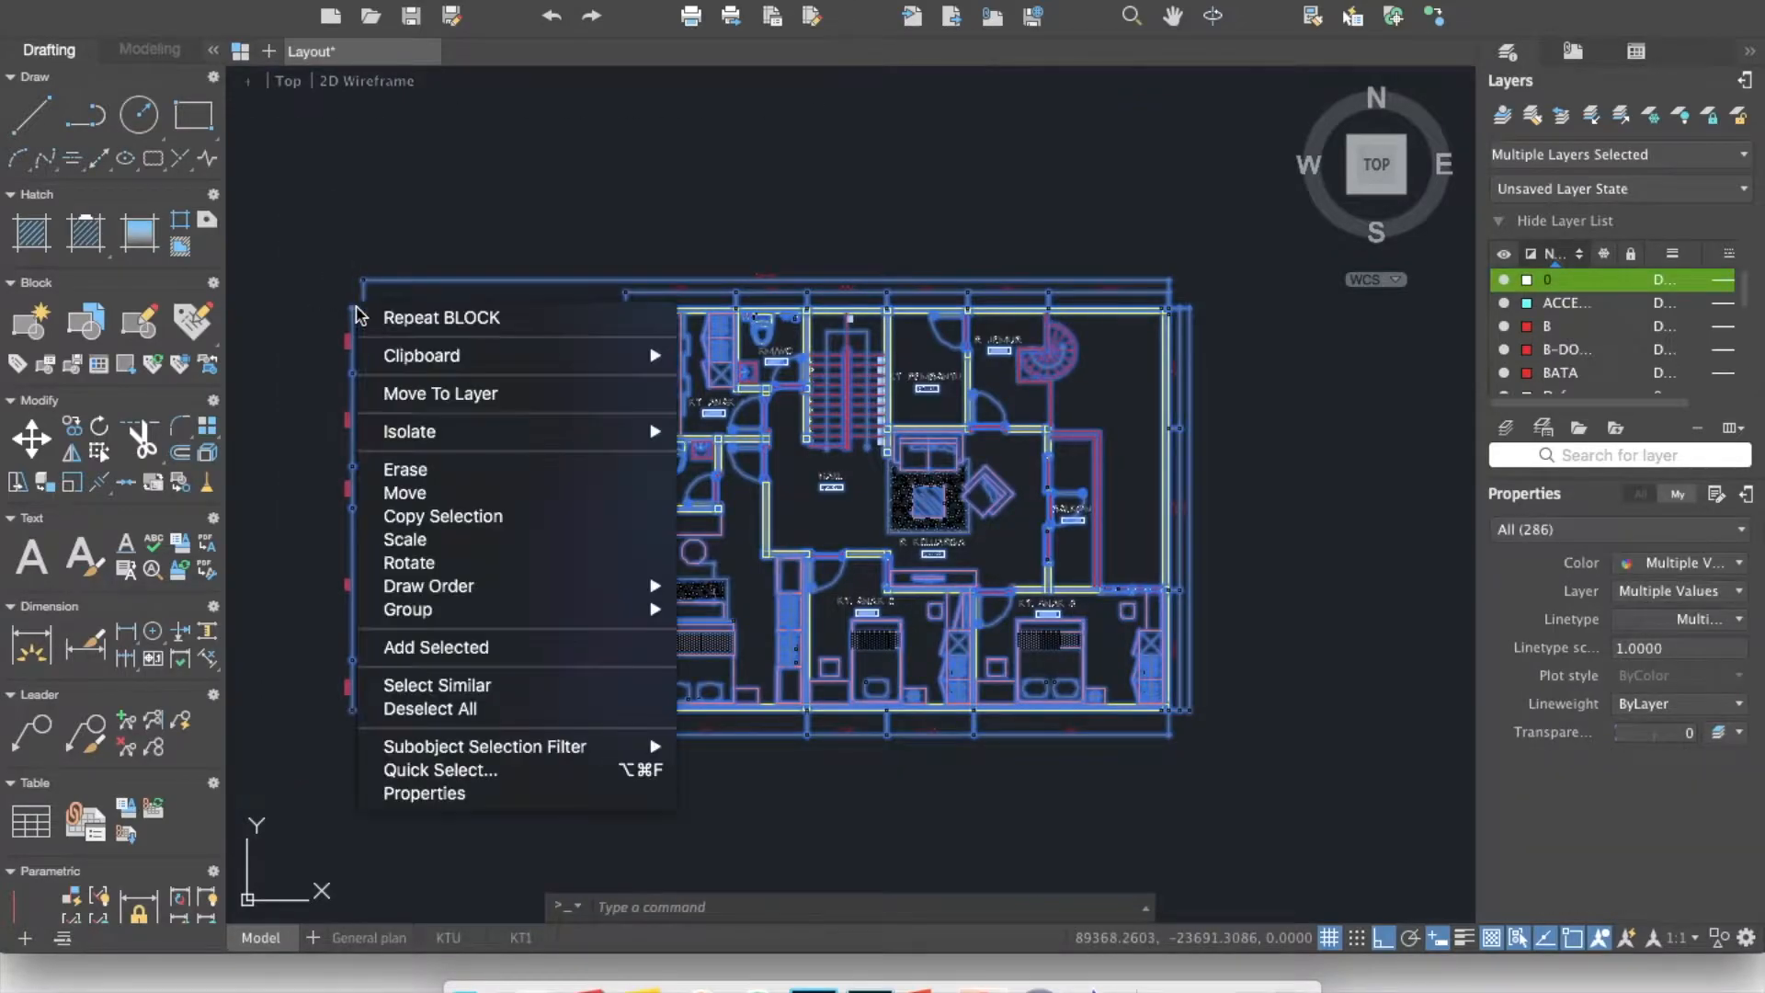
mouse_move(432, 360)
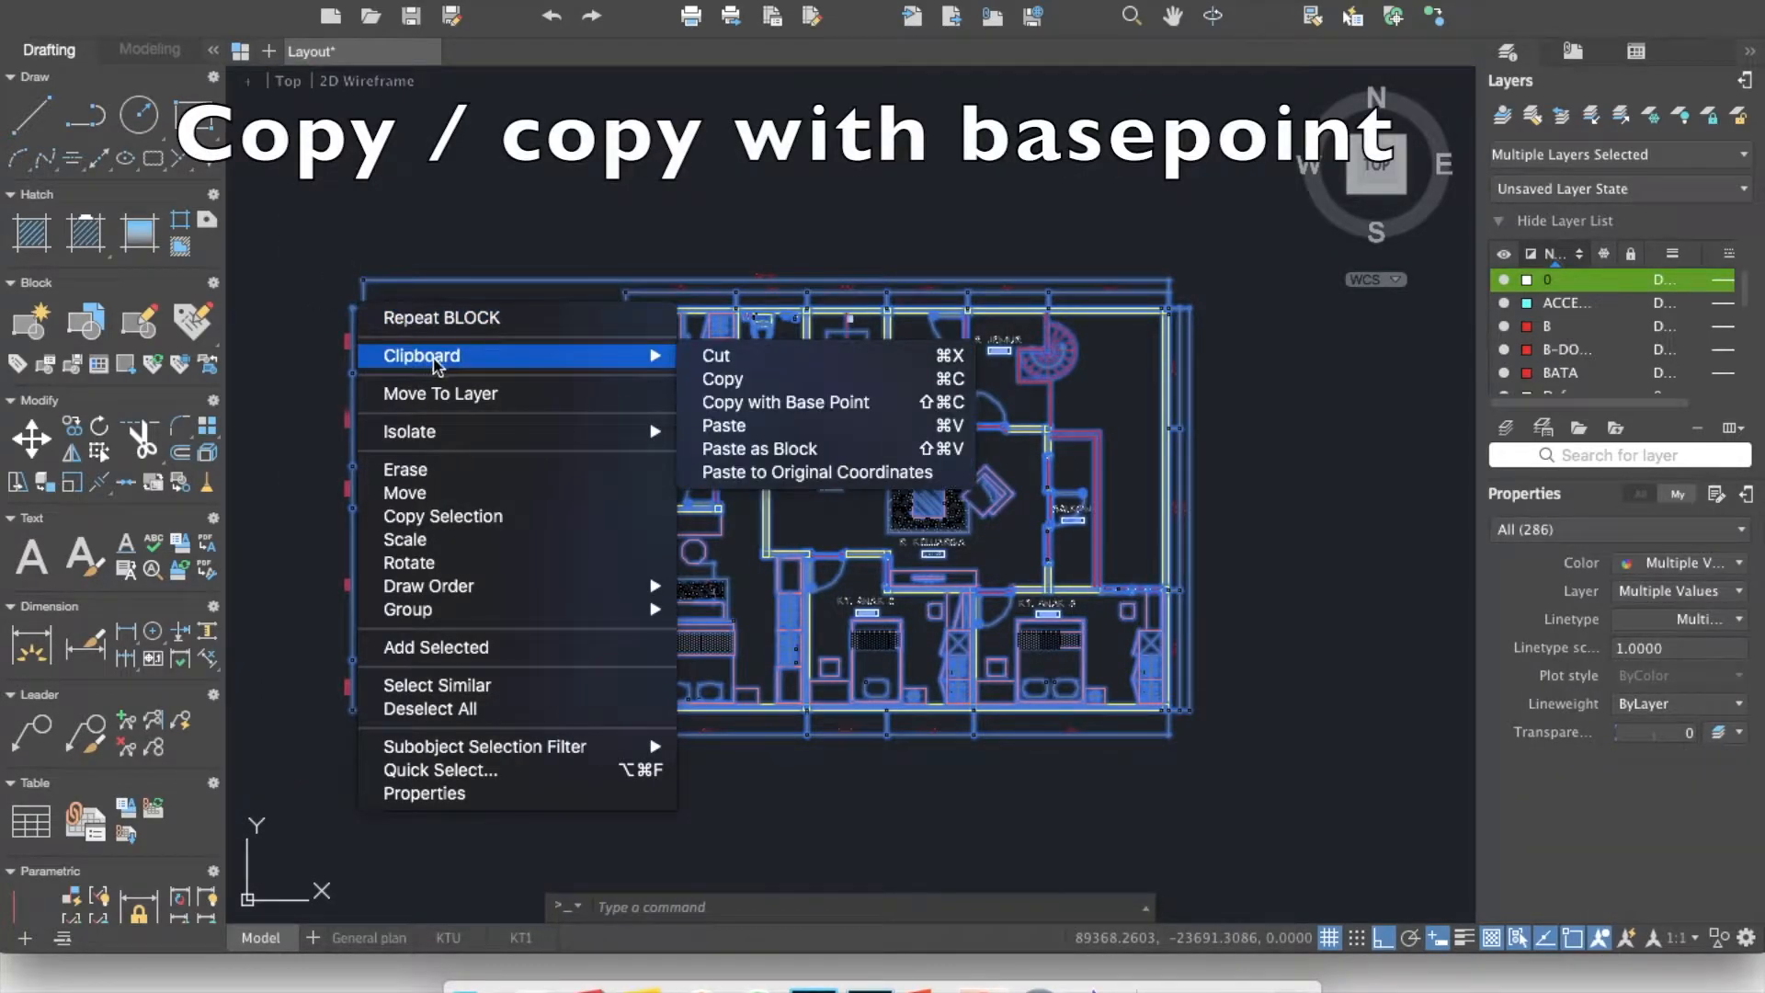
left_click(807, 404)
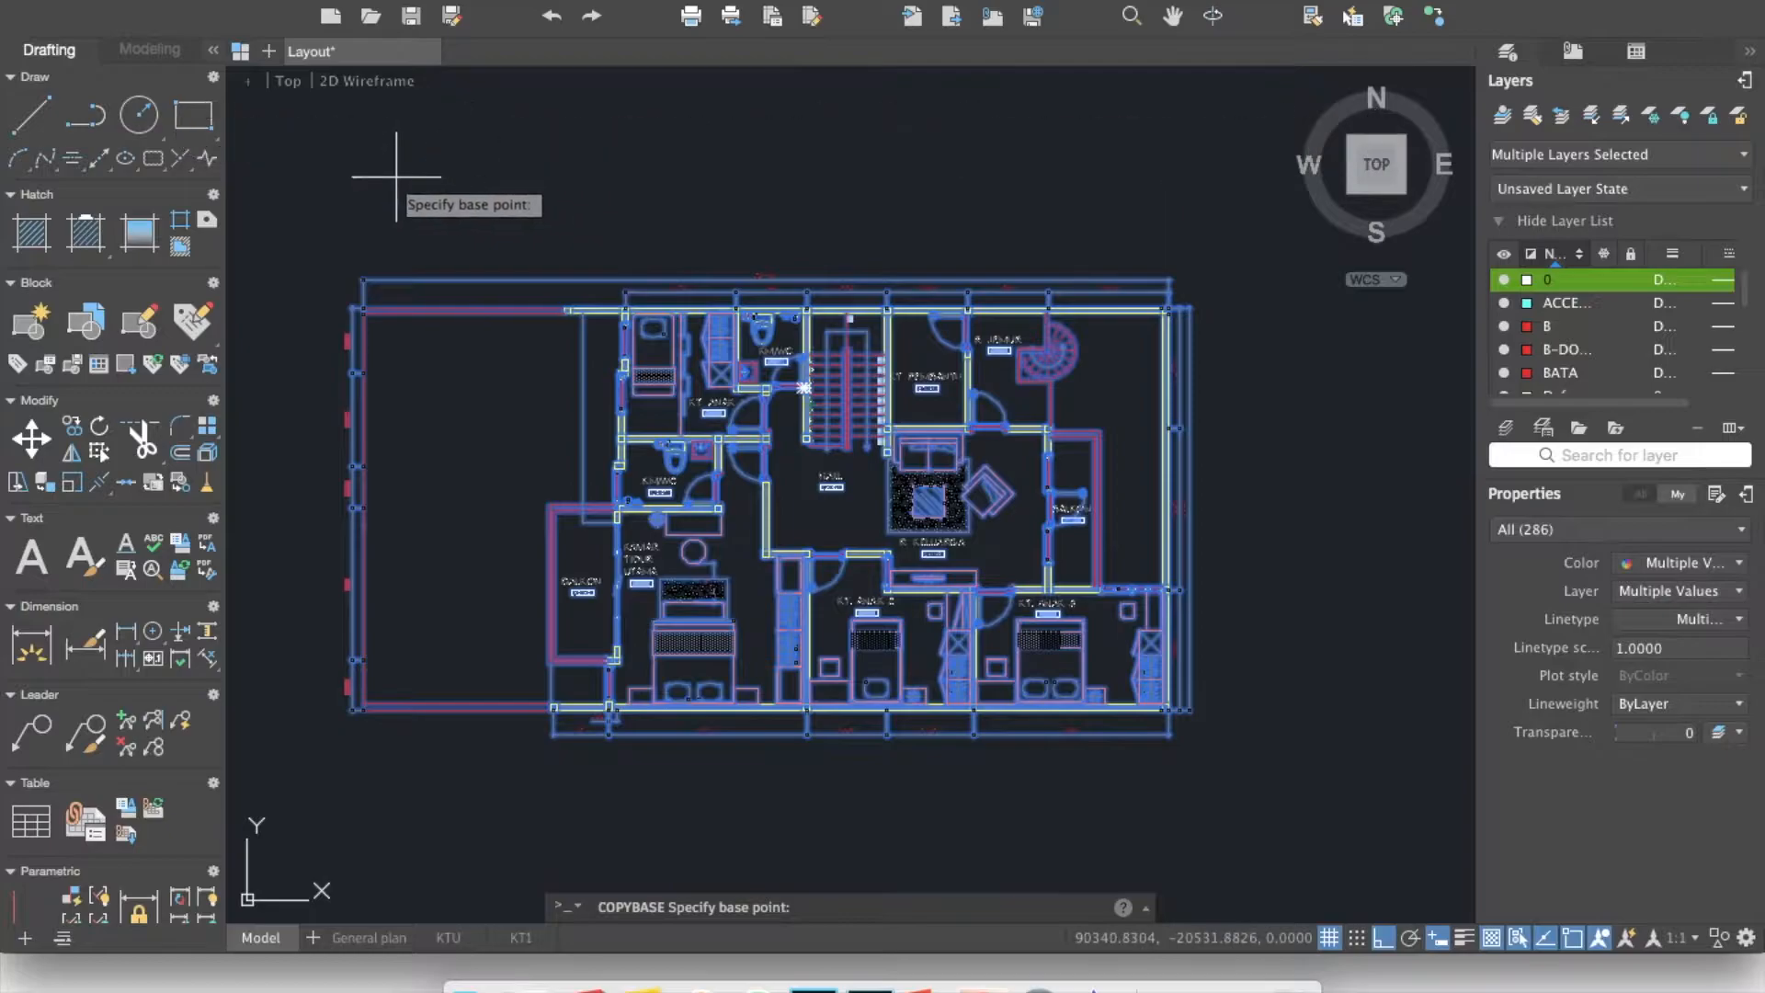
left_click(441, 191)
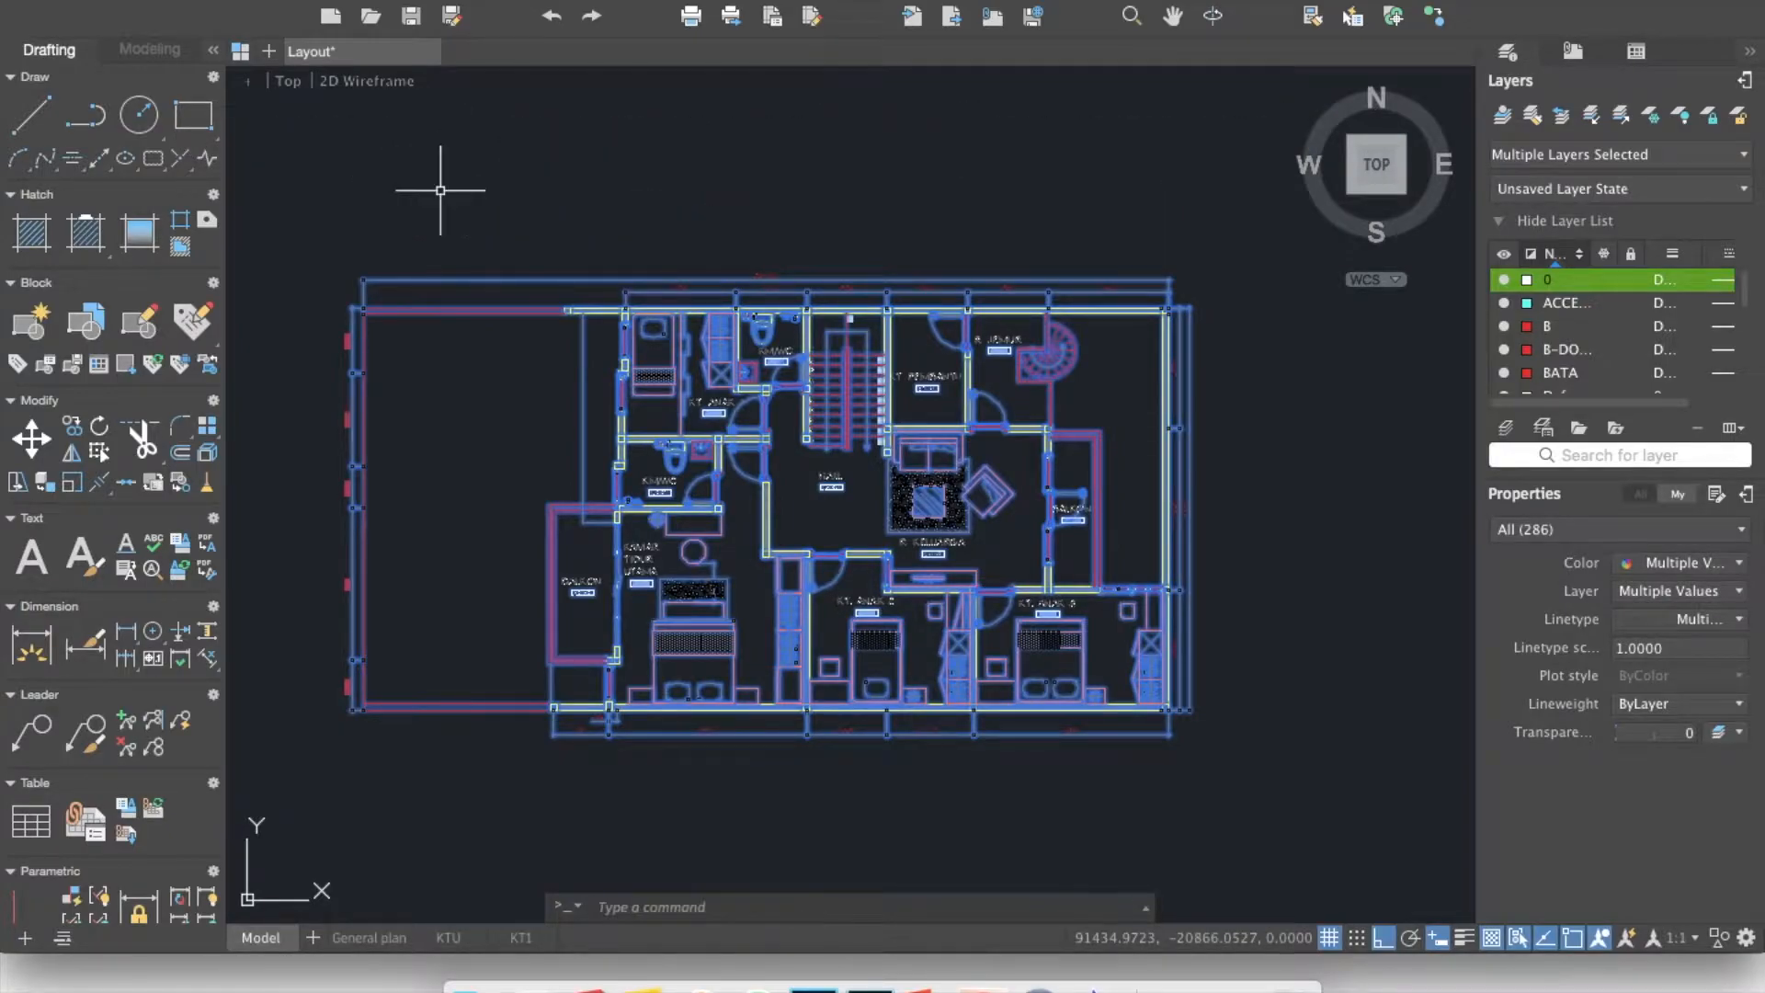
Paste the copied plan as a block at the upper-left corner of the original plan and check that it selects as one object.
right_click(440, 190)
mouse_move(512, 241)
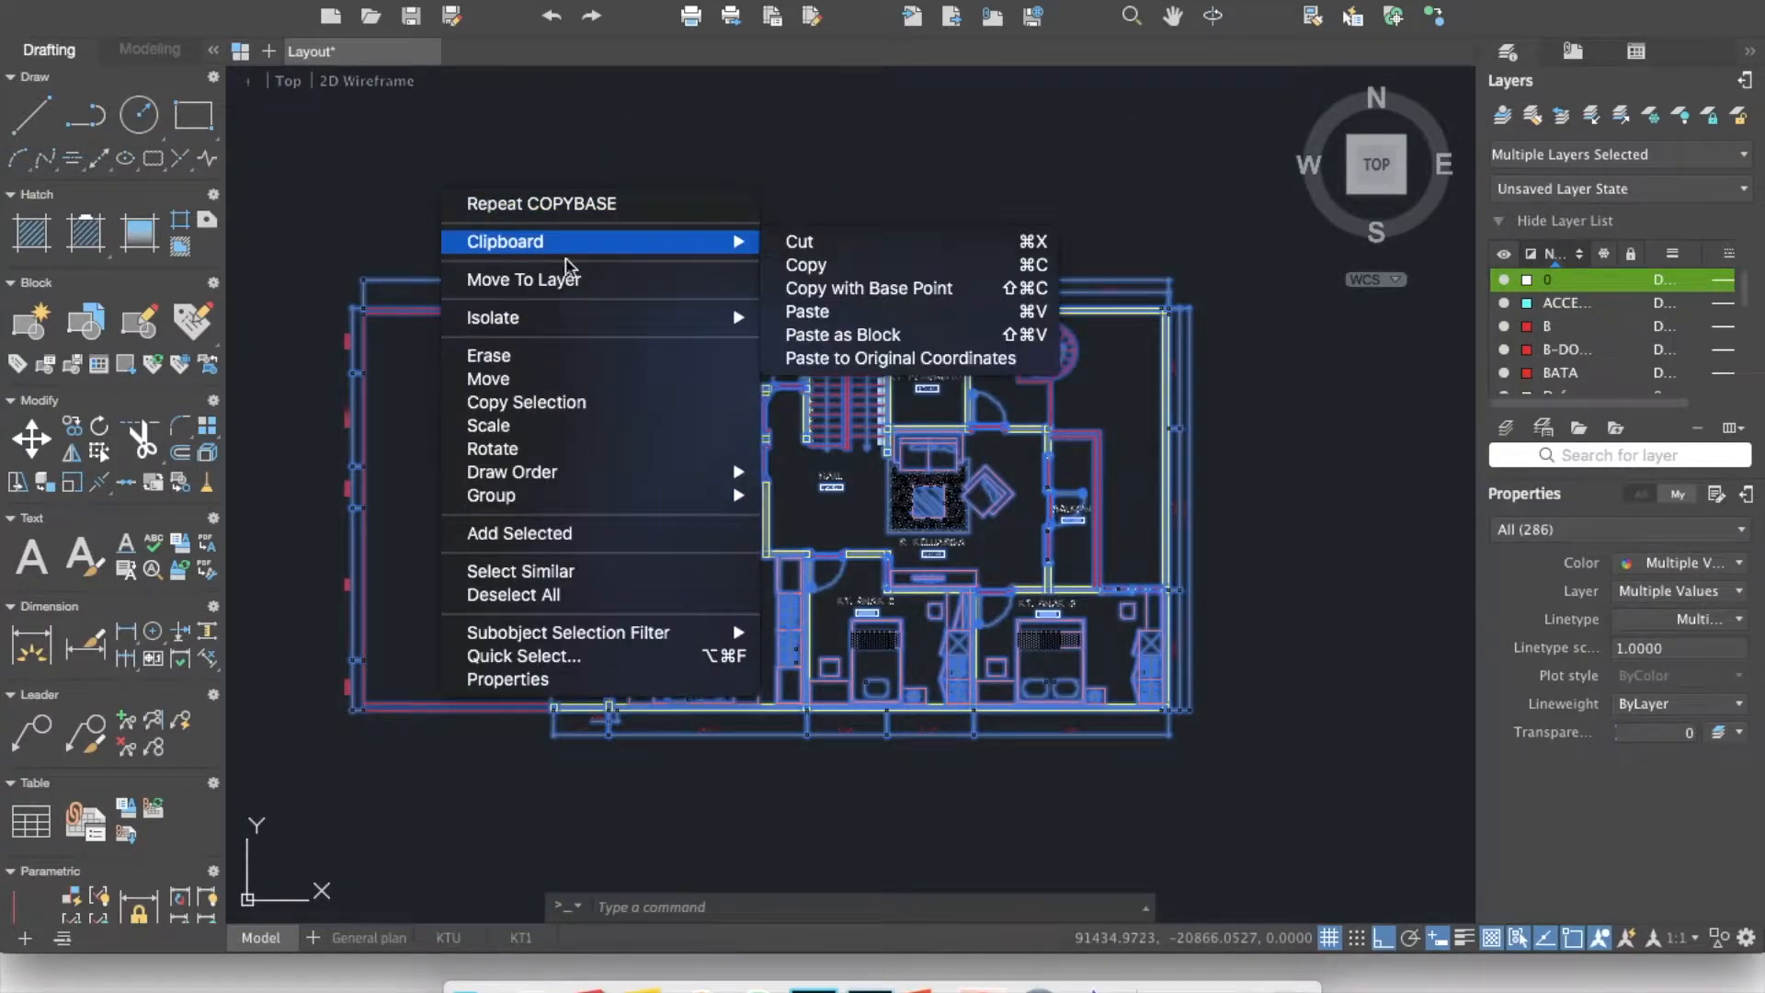
left_click(875, 337)
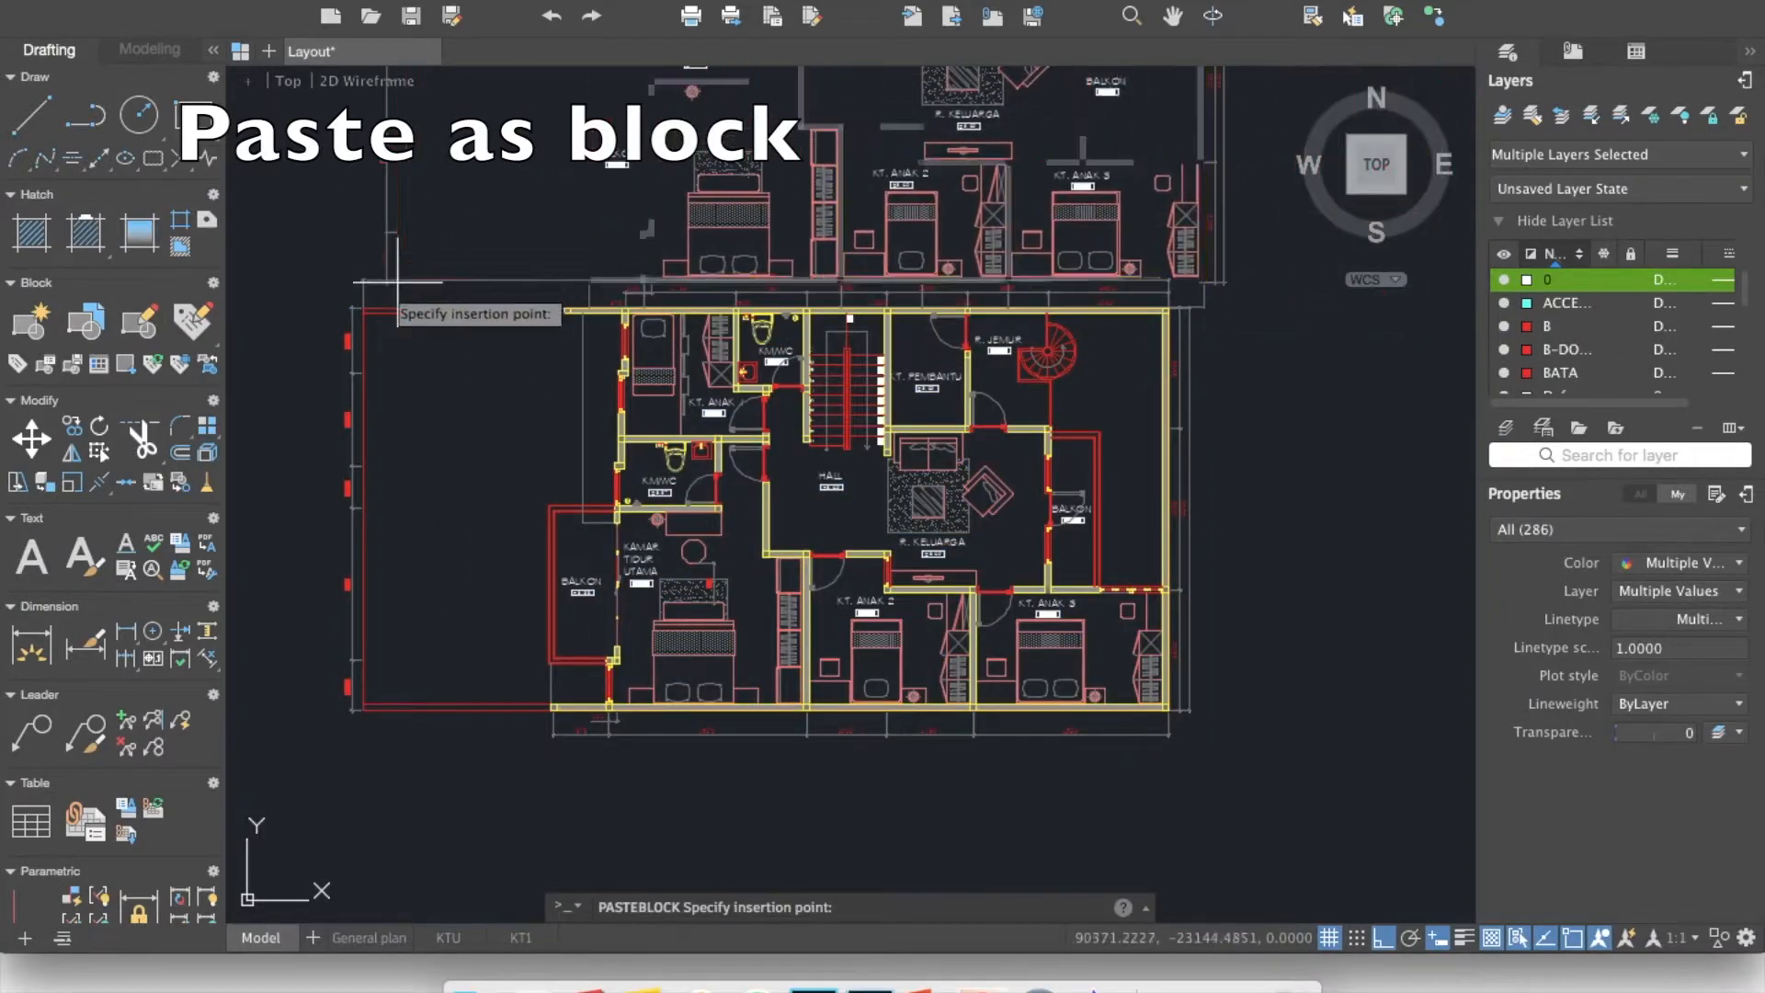
left_click(362, 307)
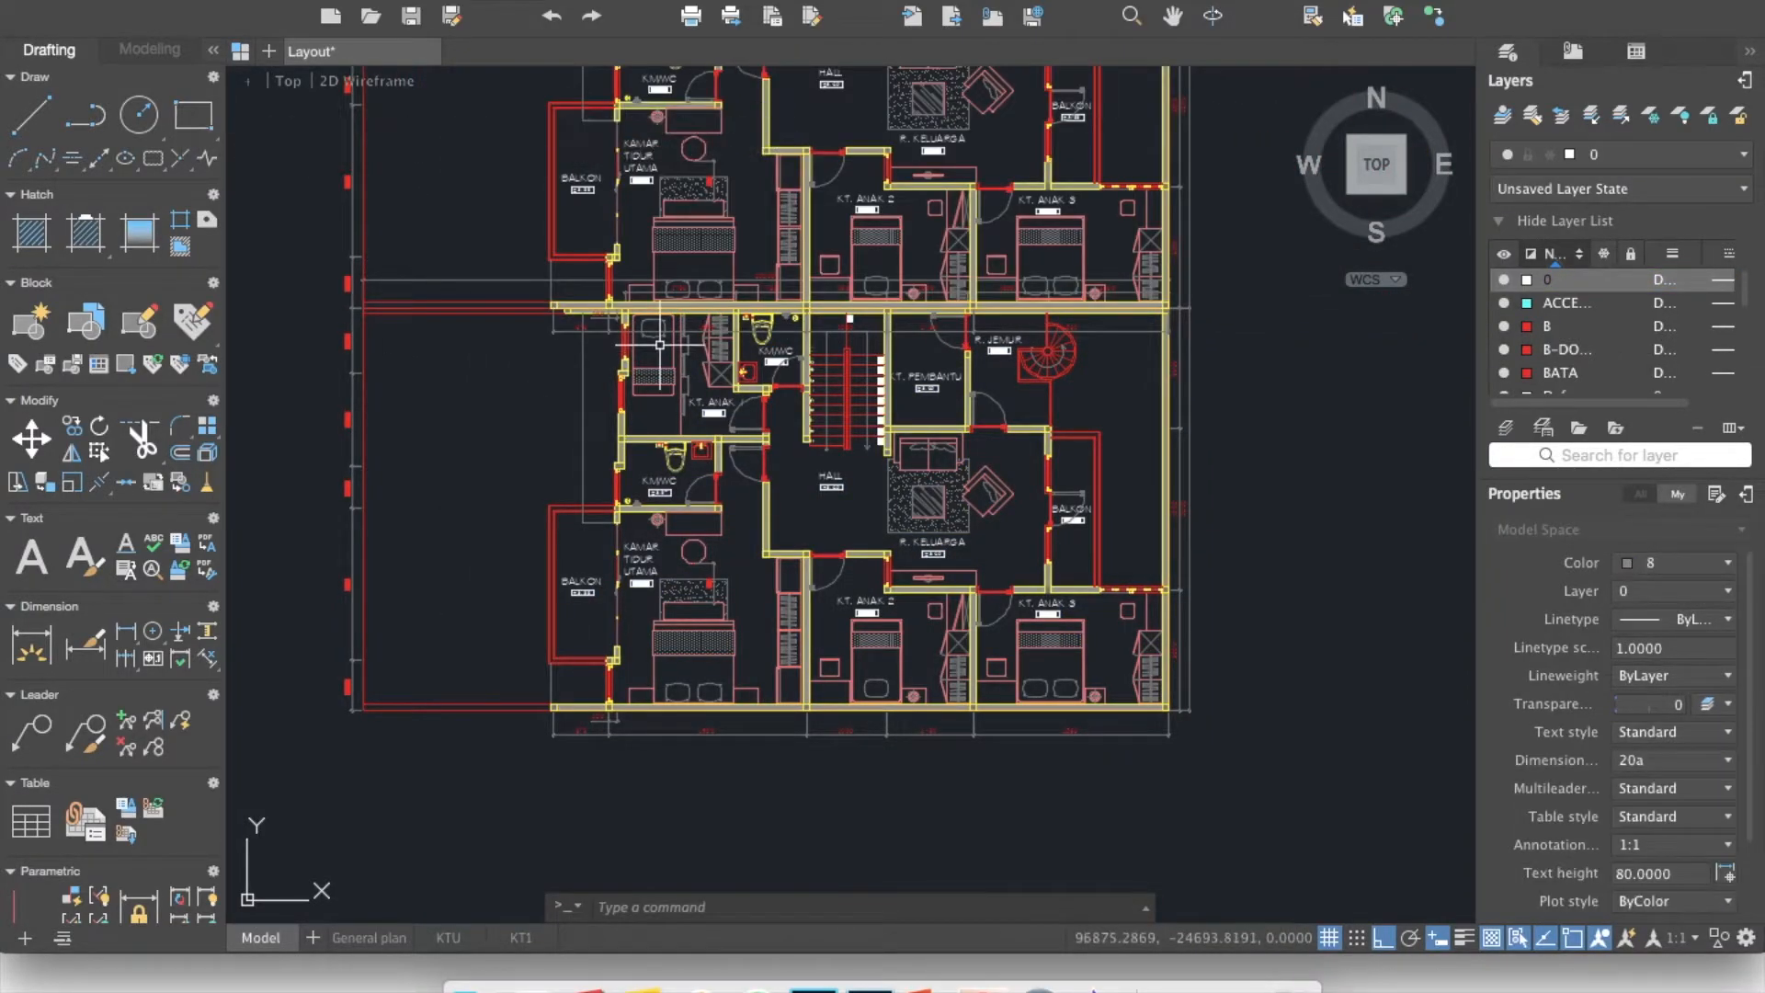
scroll(660, 345, "down", 5)
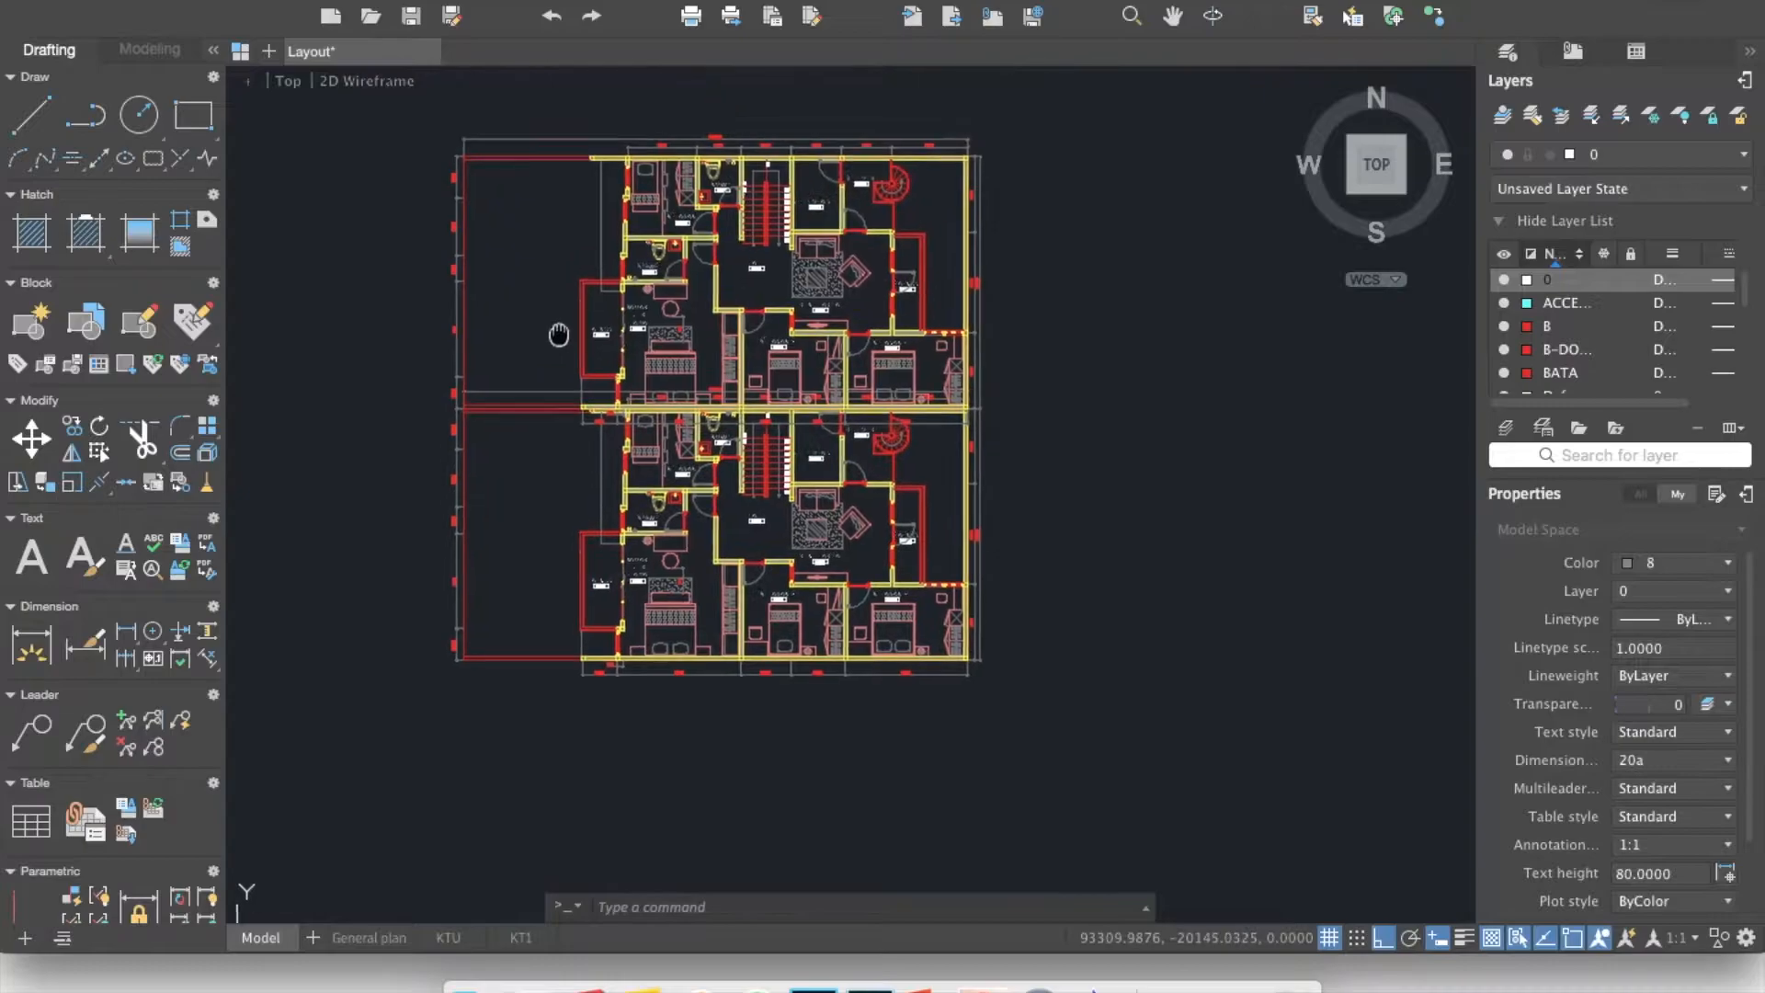
scroll(506, 316, "up", 3)
left_click(536, 284)
left_click(367, 244)
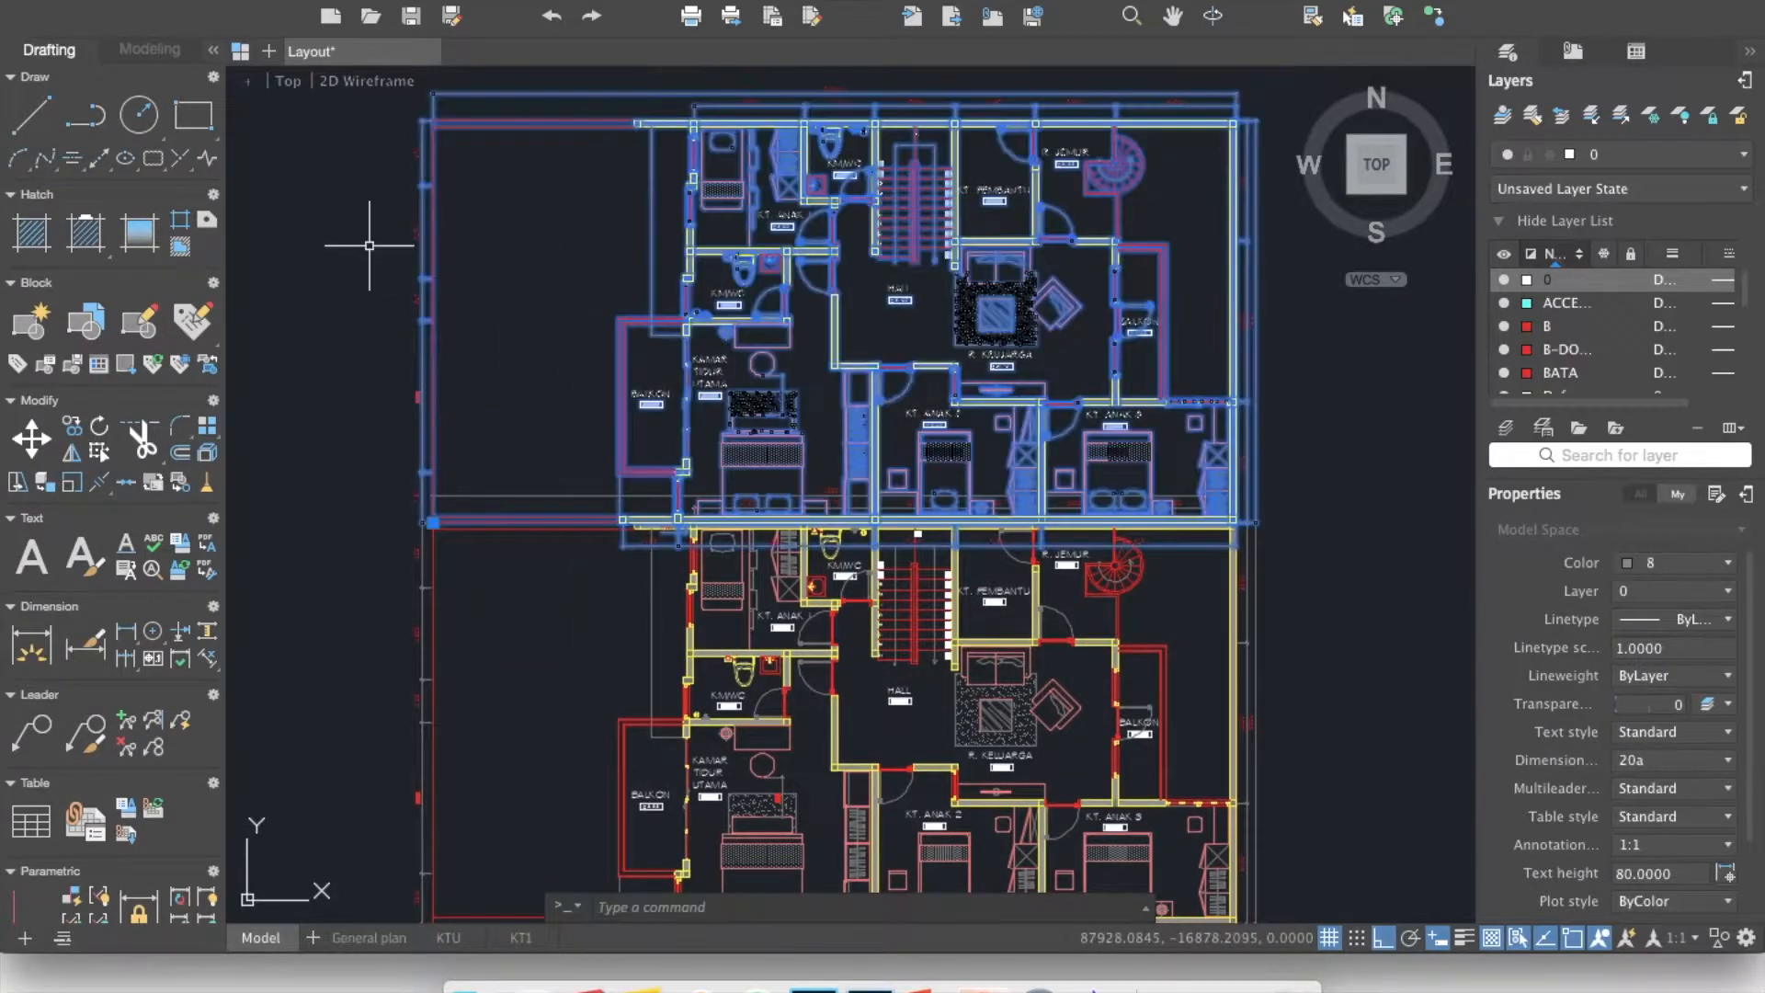
key("Escape")
Delete the original floor plan objects below the pasted block.
scroll(377, 253, "down", 3)
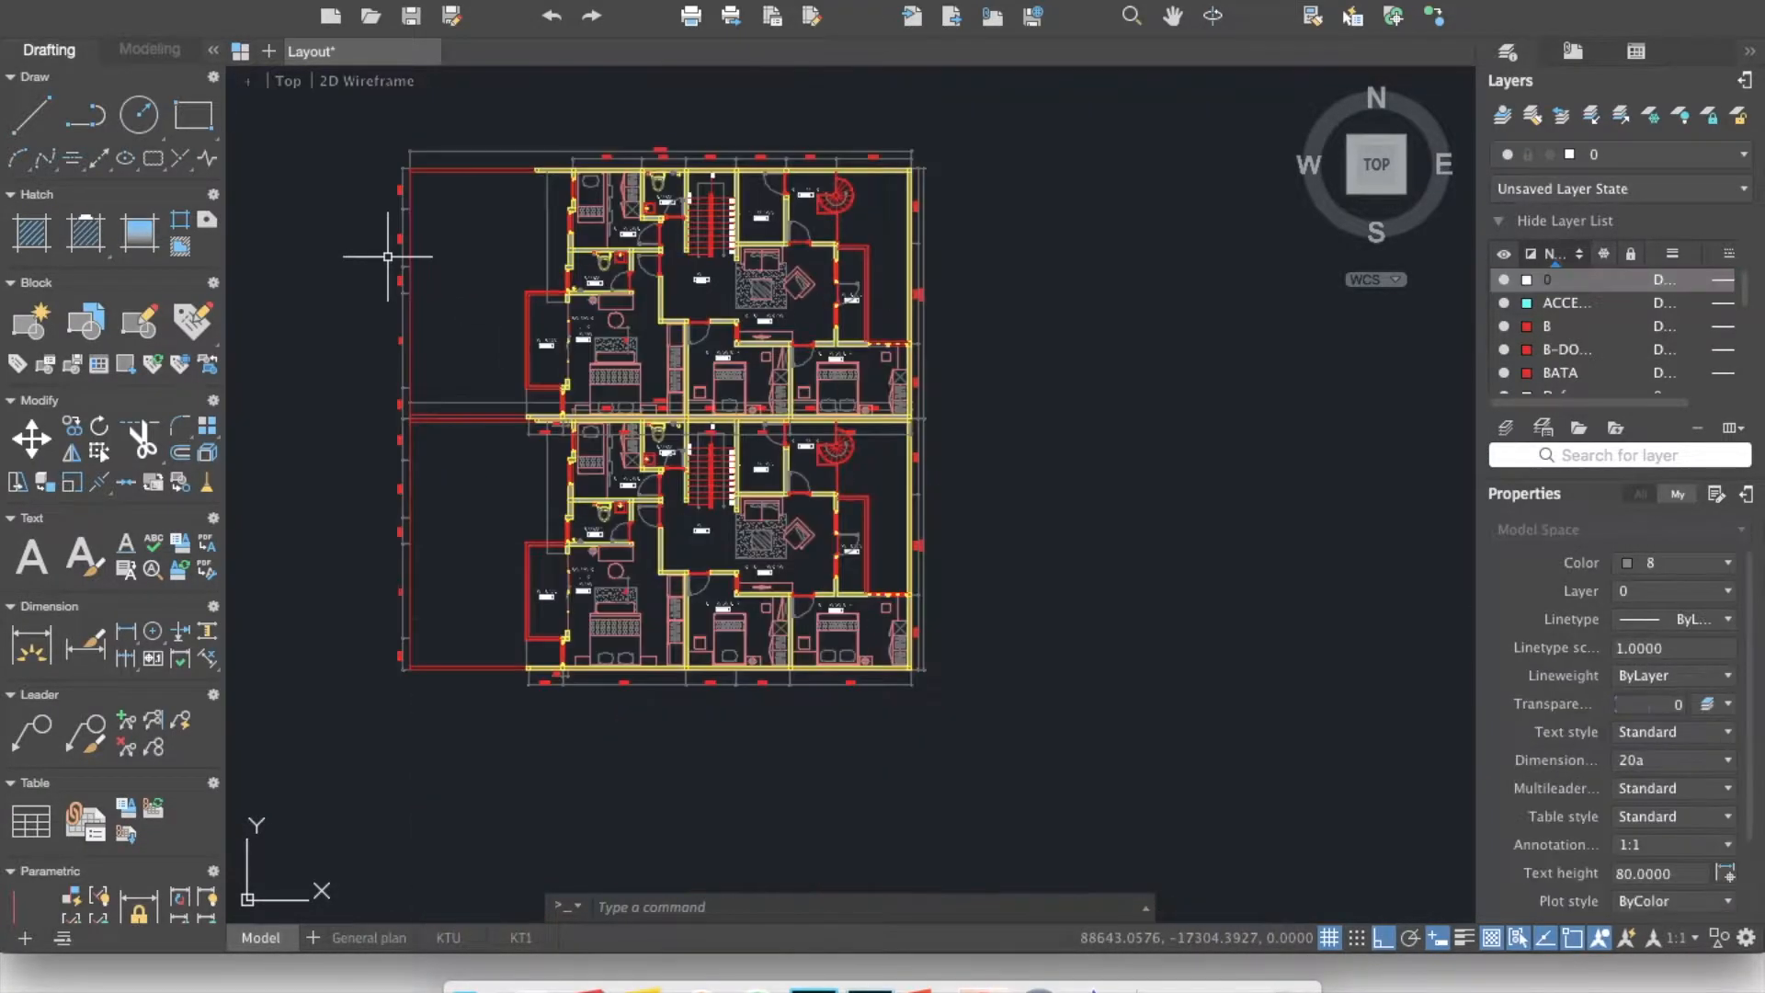
left_click(359, 310)
left_click(1085, 768)
key("Delete")
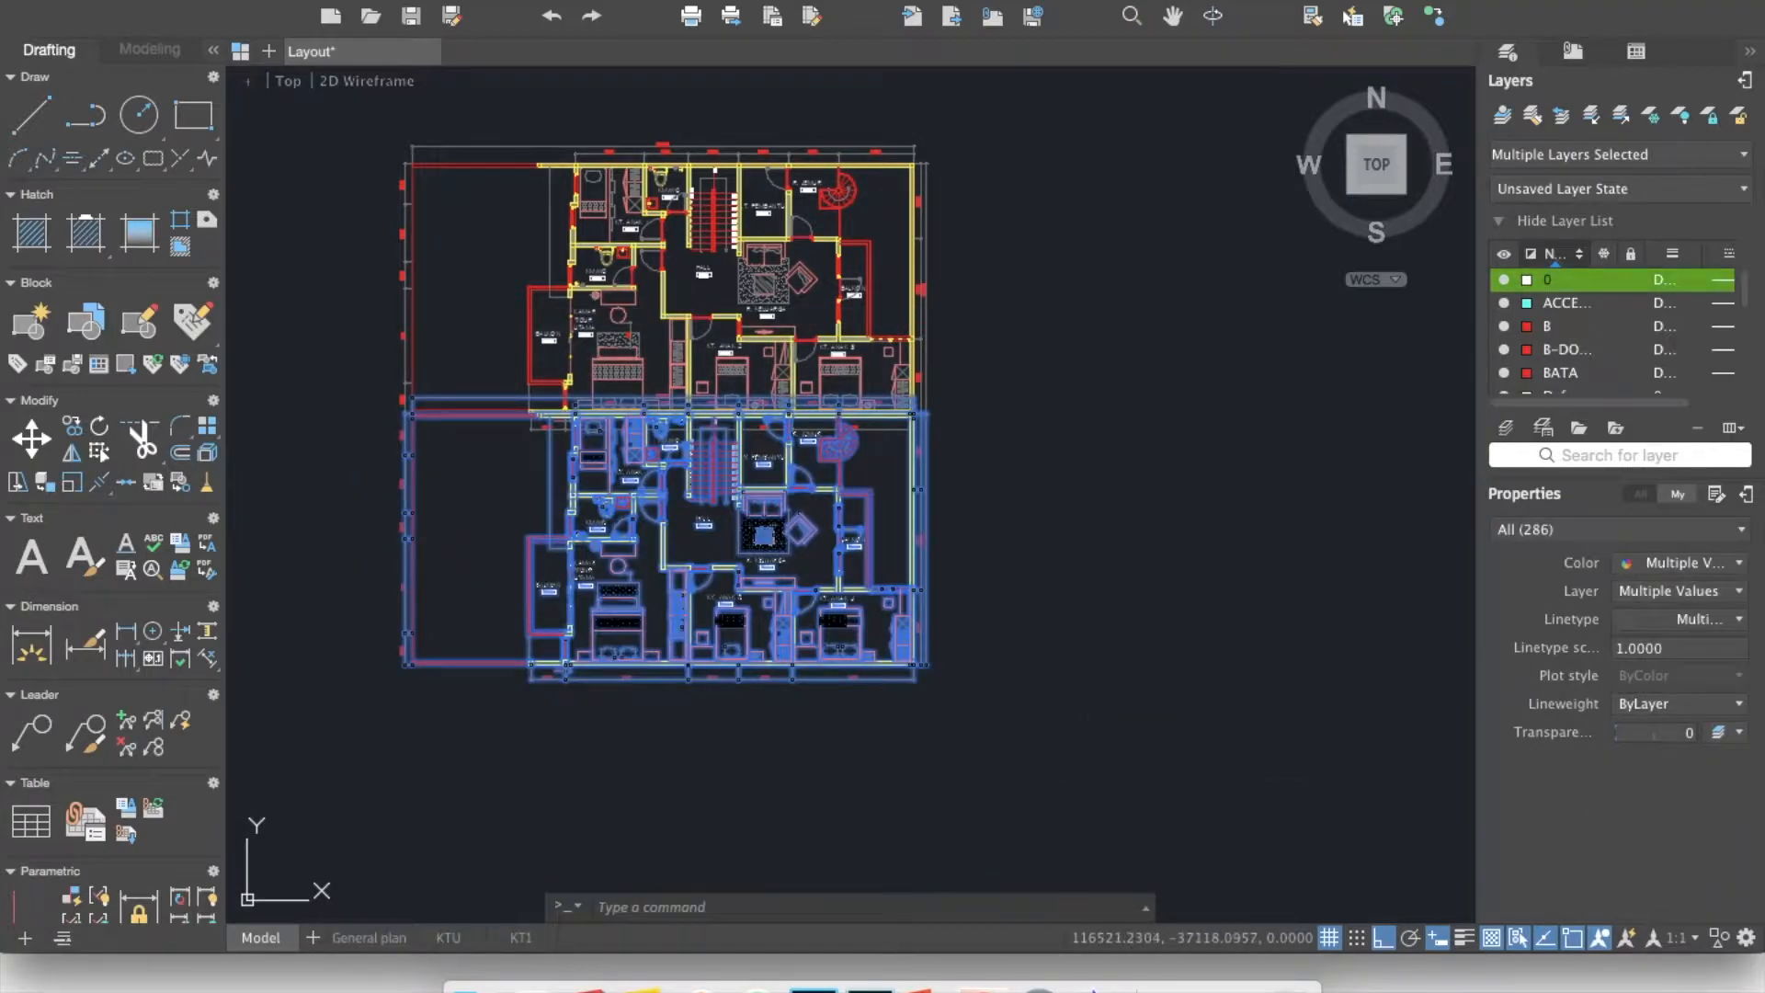
Move the floor plan block down by its own height, from its upper-left corner to its lower-left corner.
type("m")
key("Return")
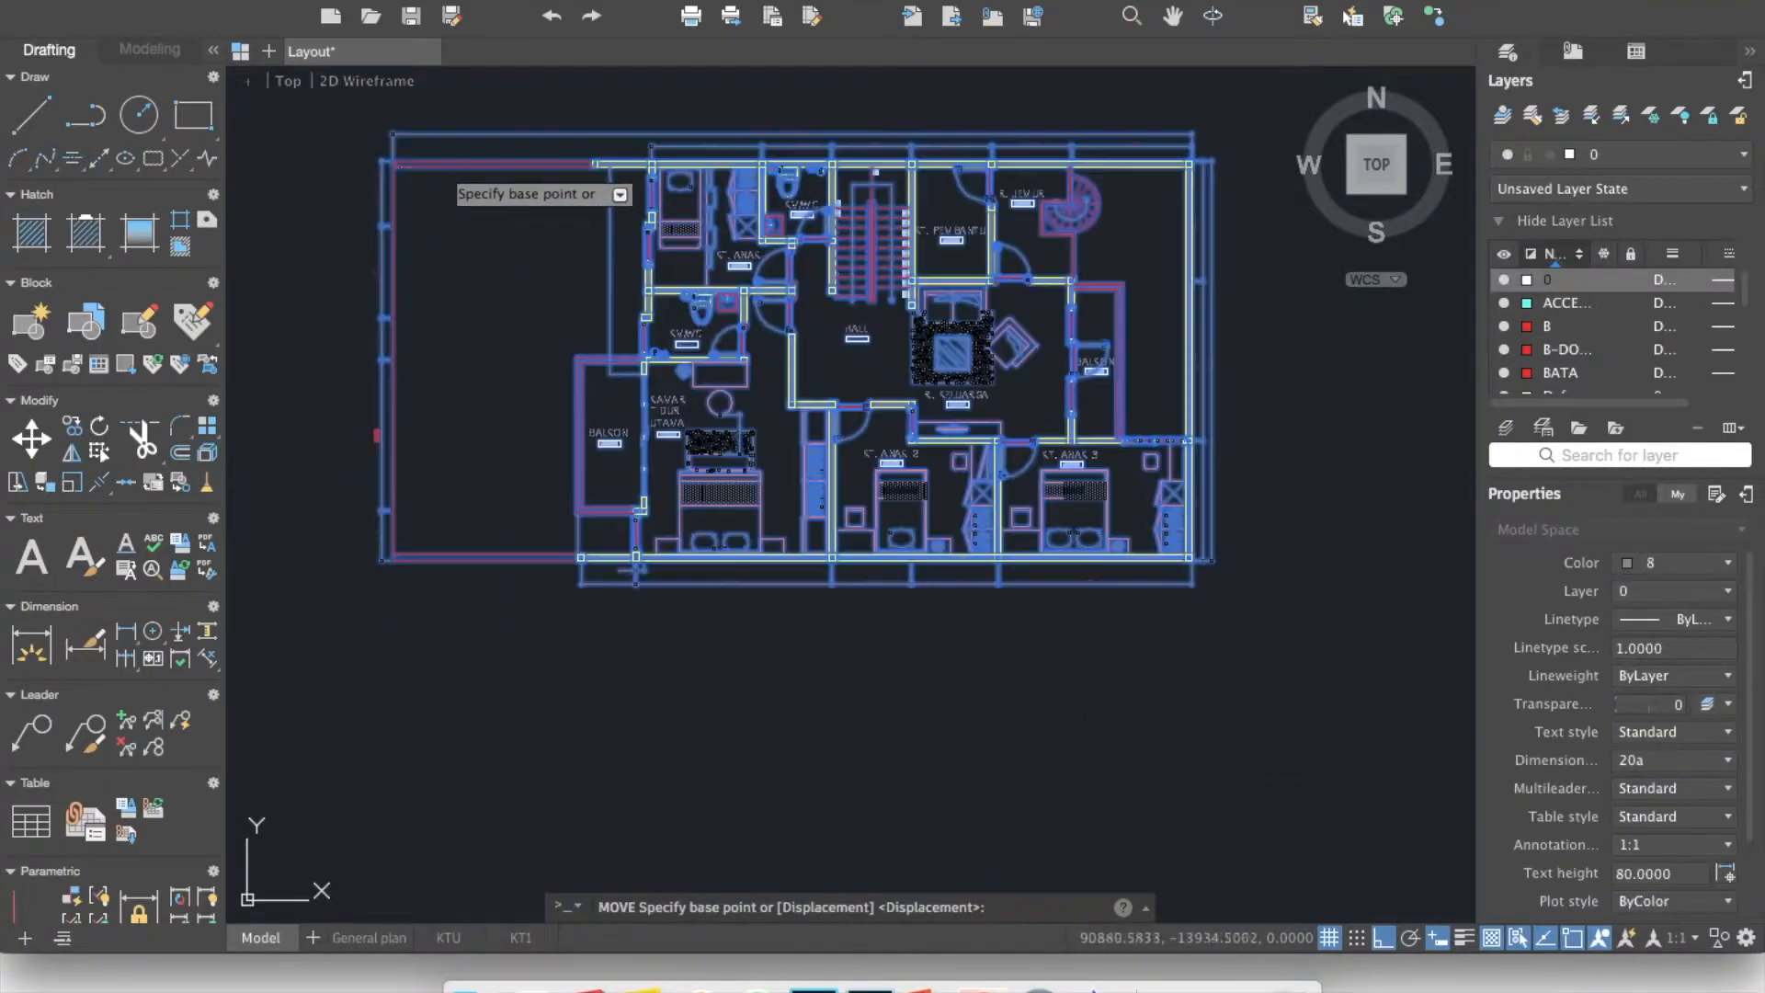
left_click(393, 164)
left_click(392, 559)
middle_click_drag(625, 591, 623, 371)
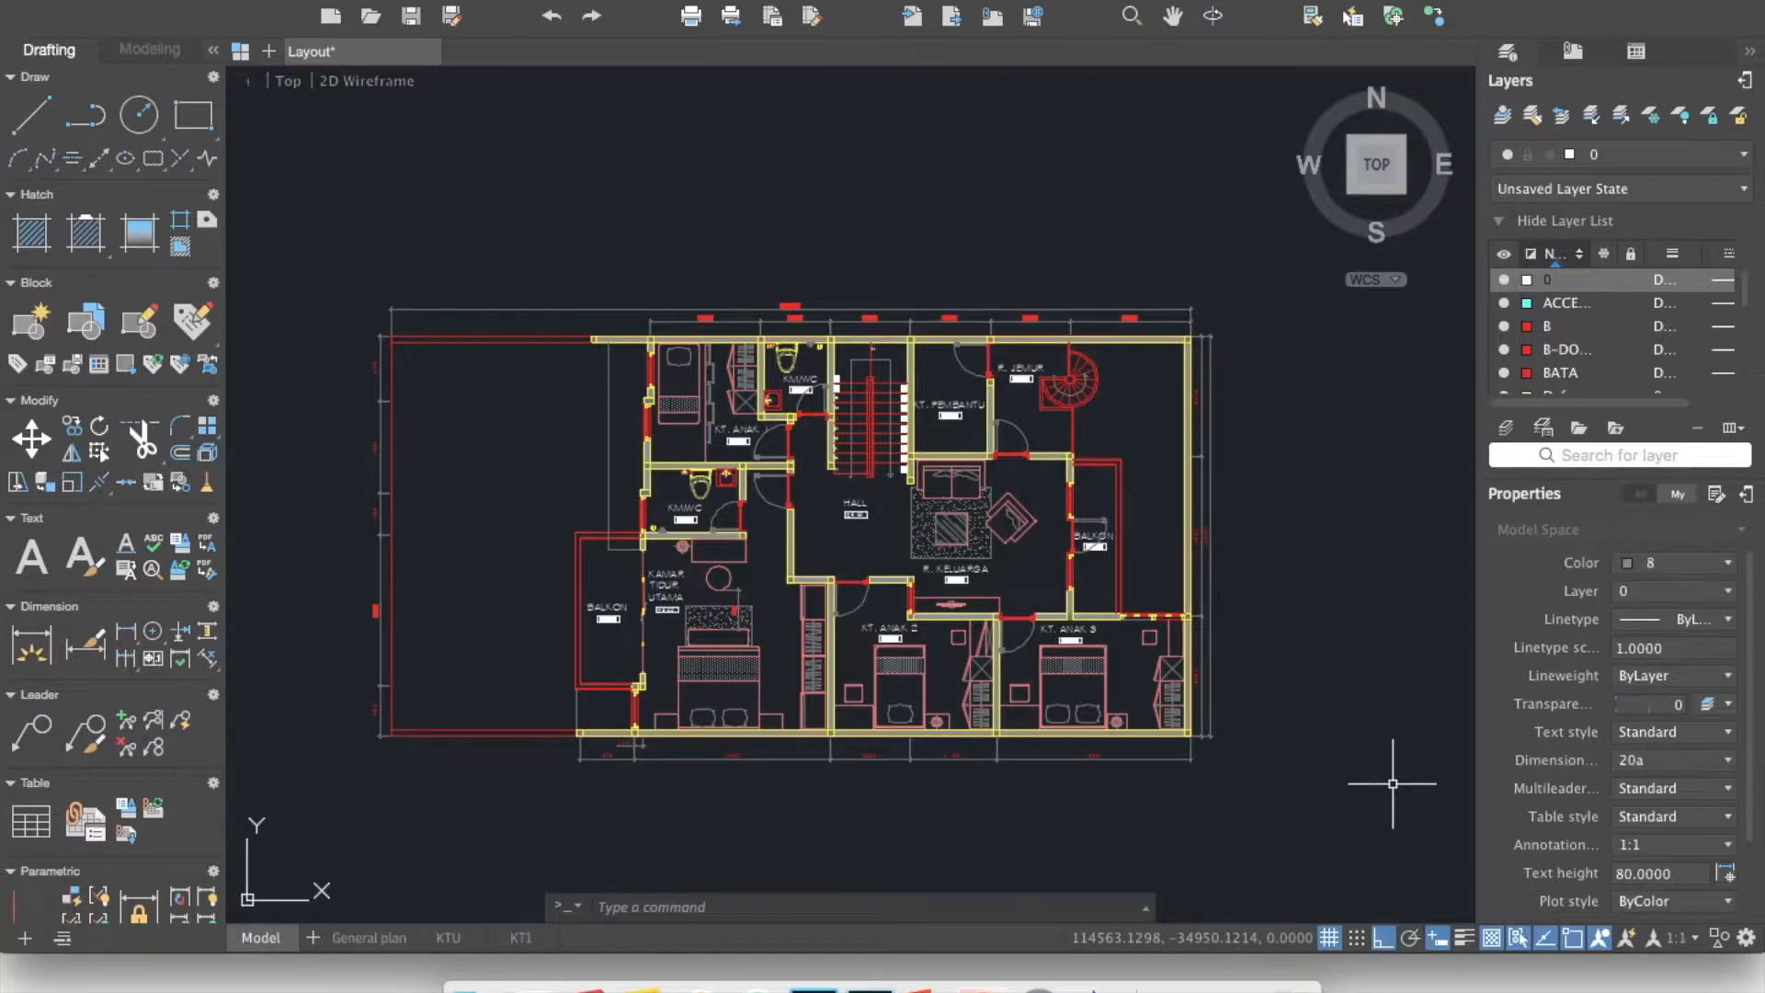
Clip the floor plan block with XCLIP, using a new rectangular boundary around bedroom KT. ANAK 3 and its dimensions.
scroll(1268, 726, "up", 5)
mouse_move(1245, 741)
middle_mouse_down()
mouse_move(1168, 760)
mouse_move(1264, 771)
middle_mouse_up()
key("super+a")
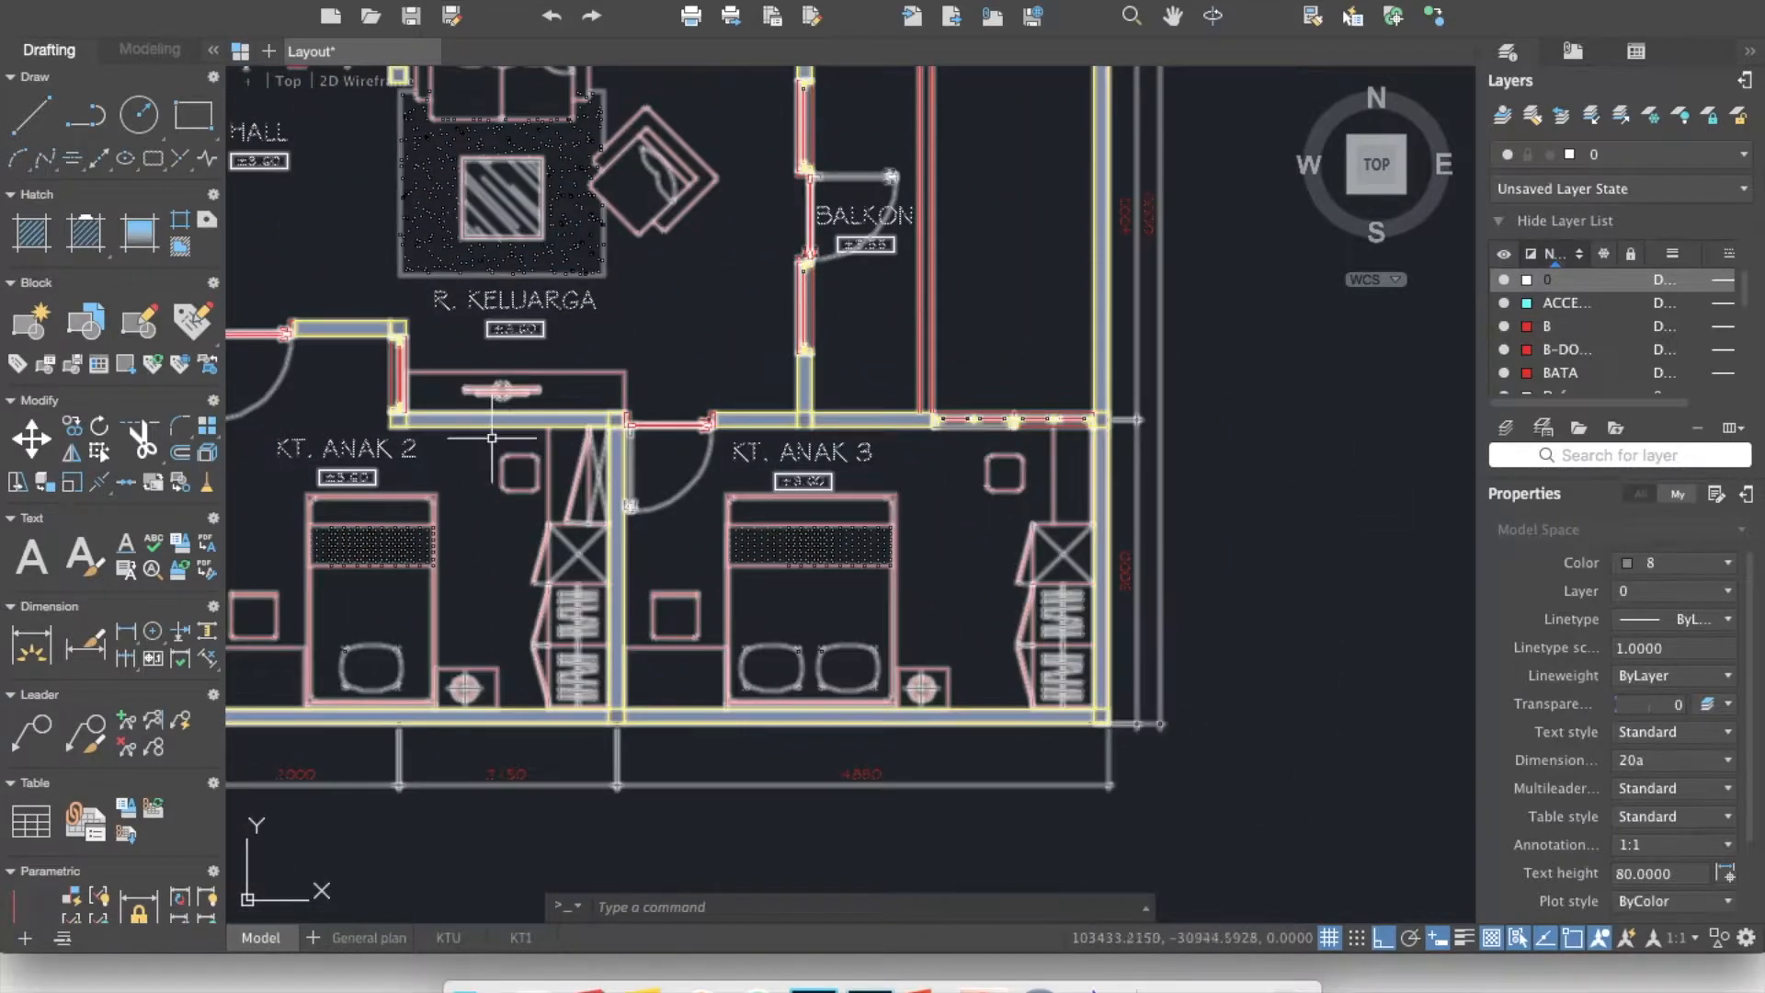
key("Escape")
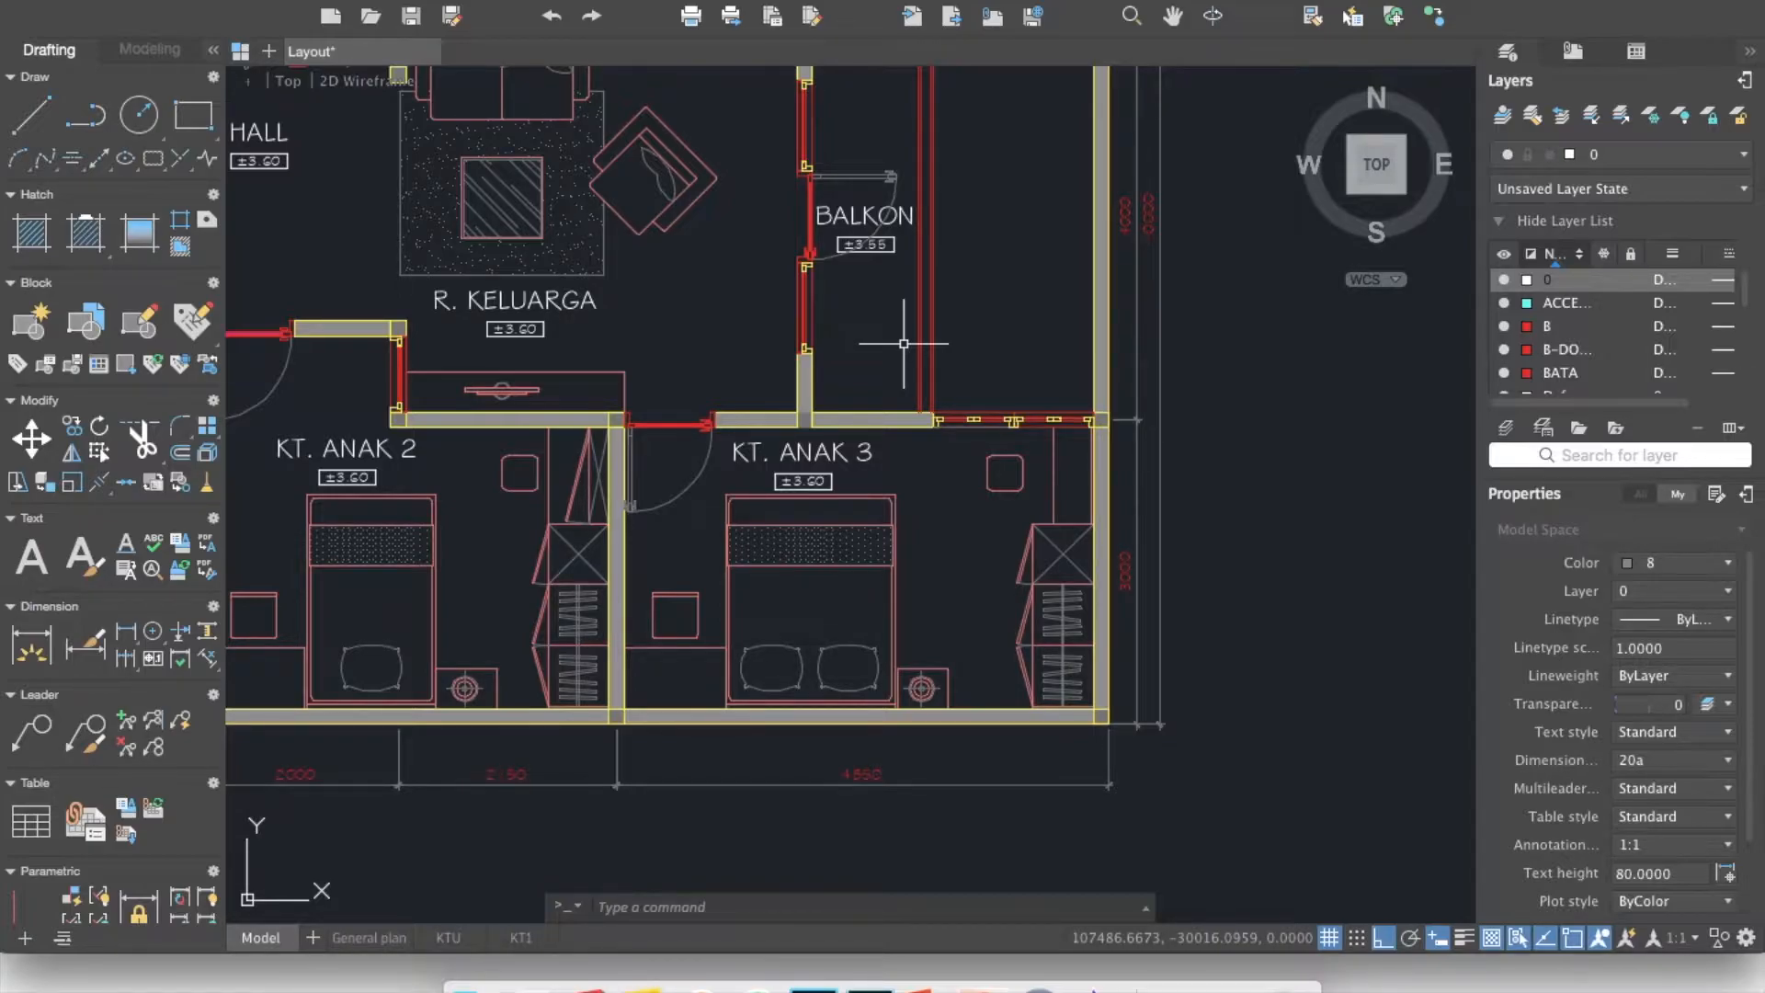
type("xclip")
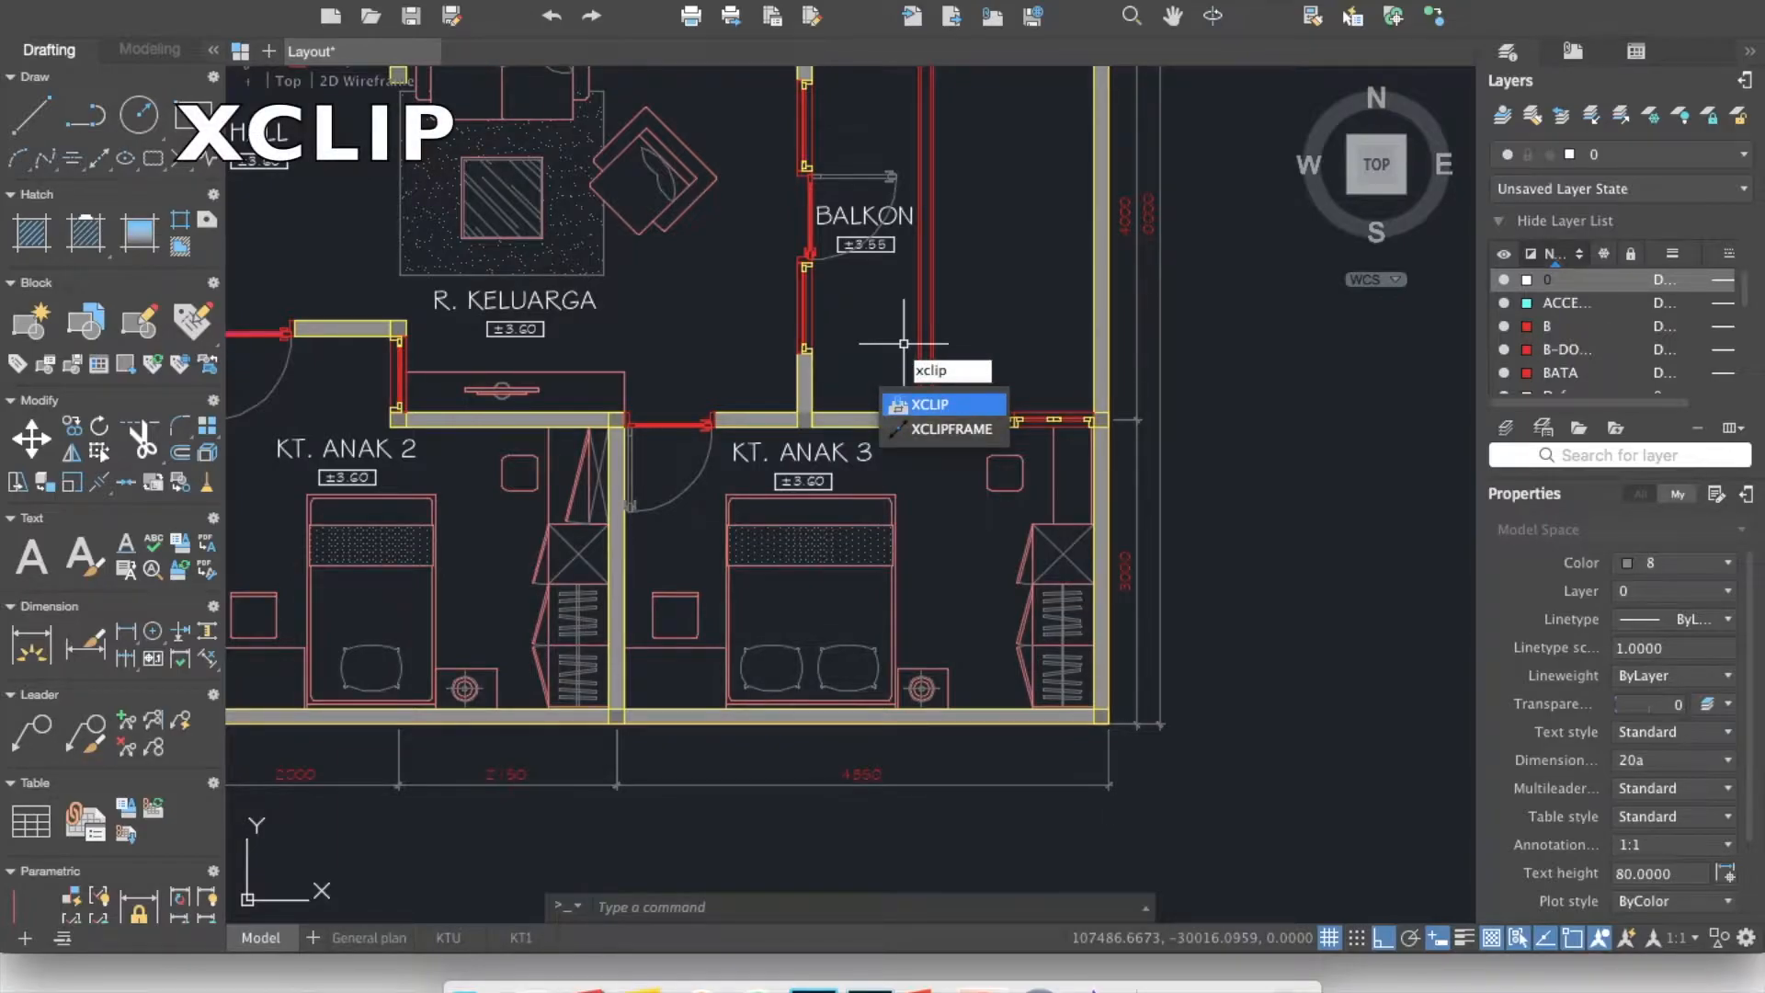
key("Return")
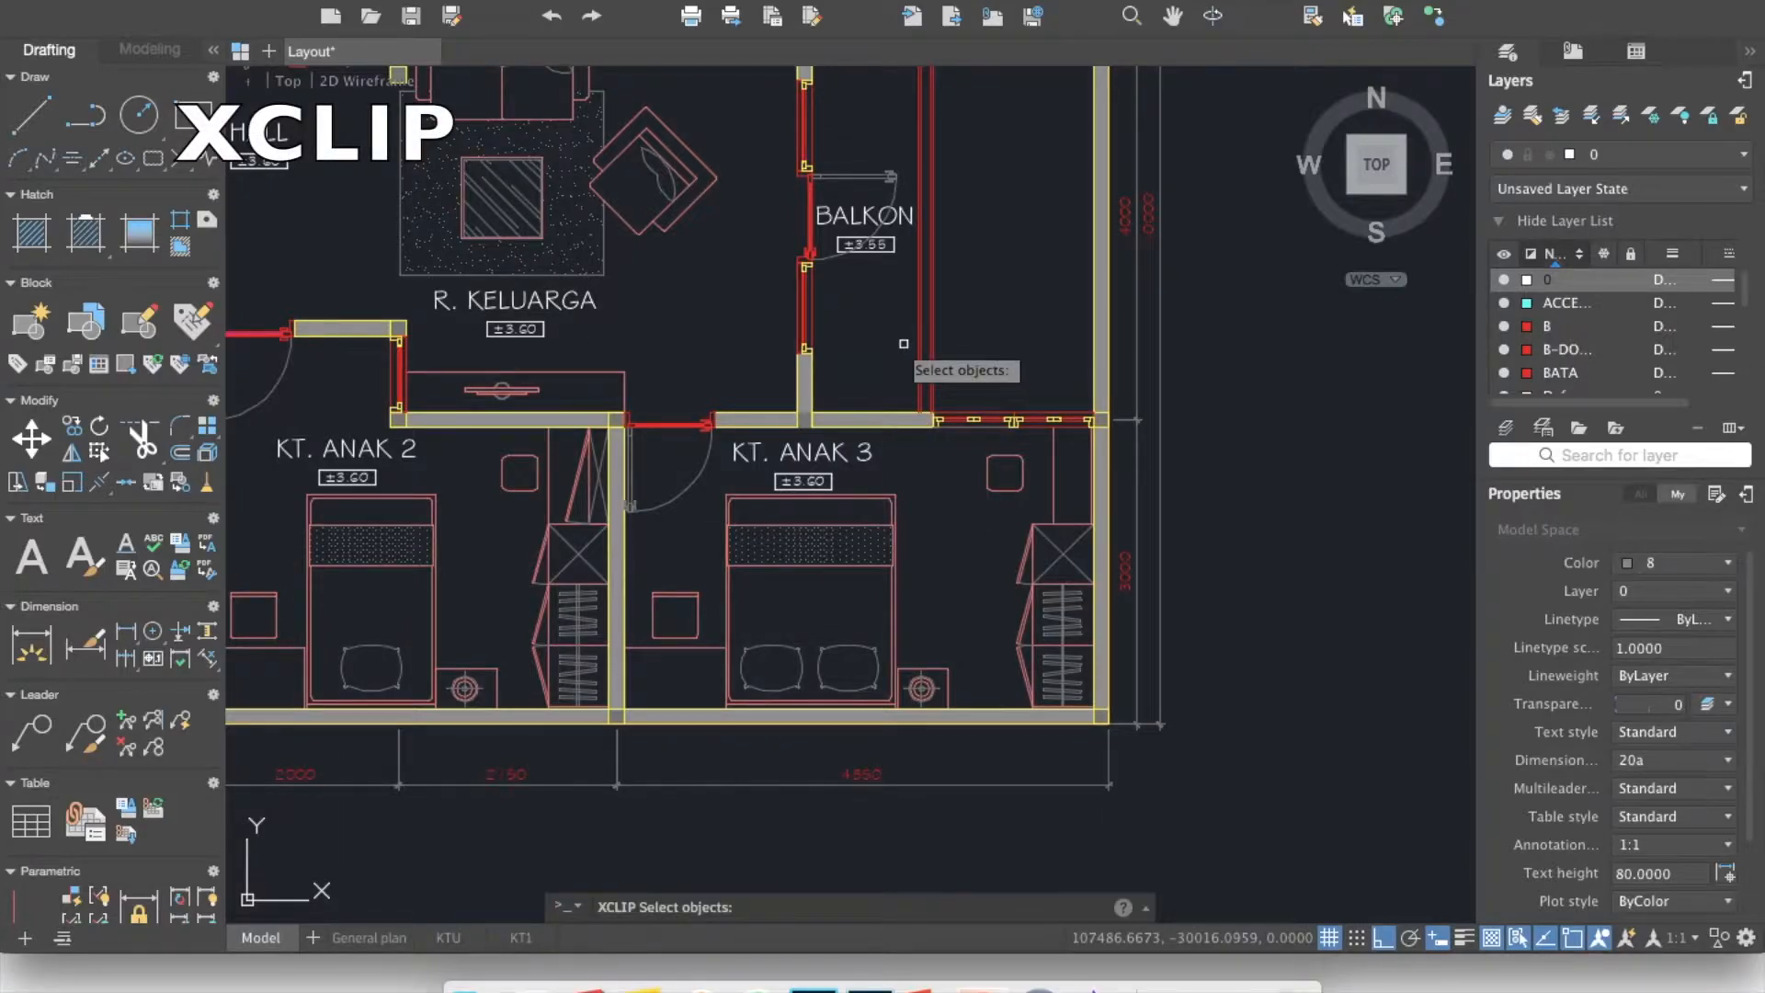
left_click(1110, 385)
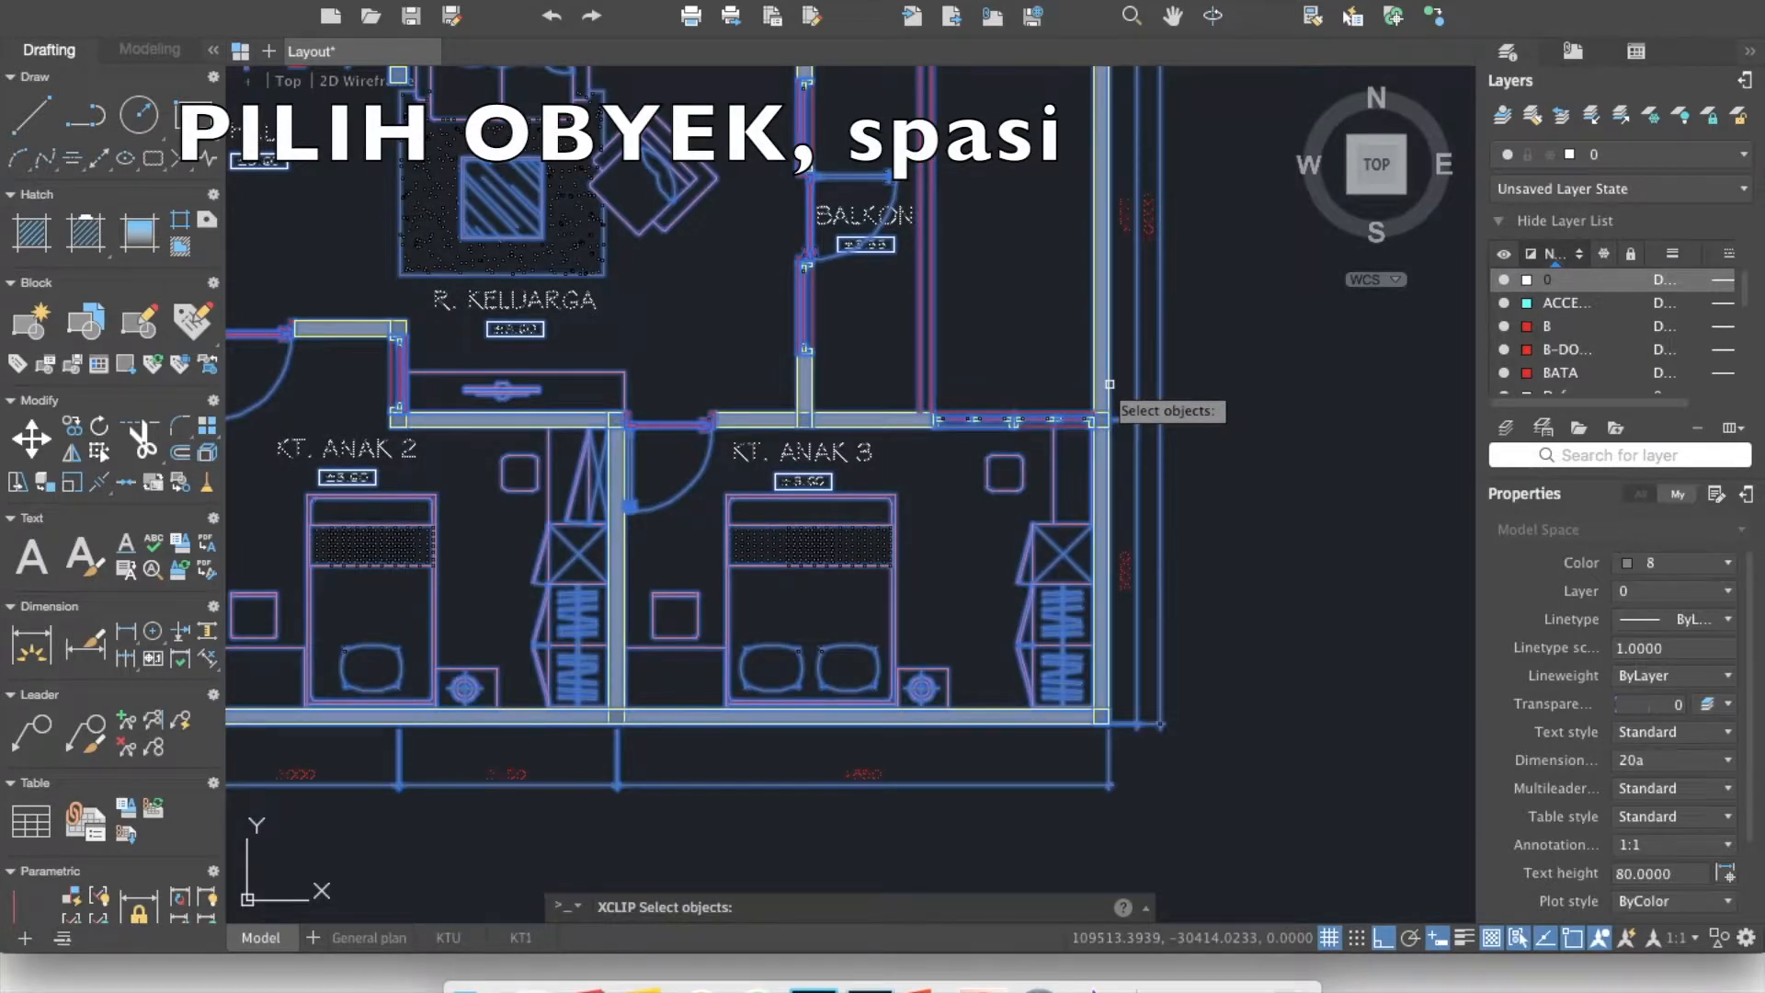
key("space")
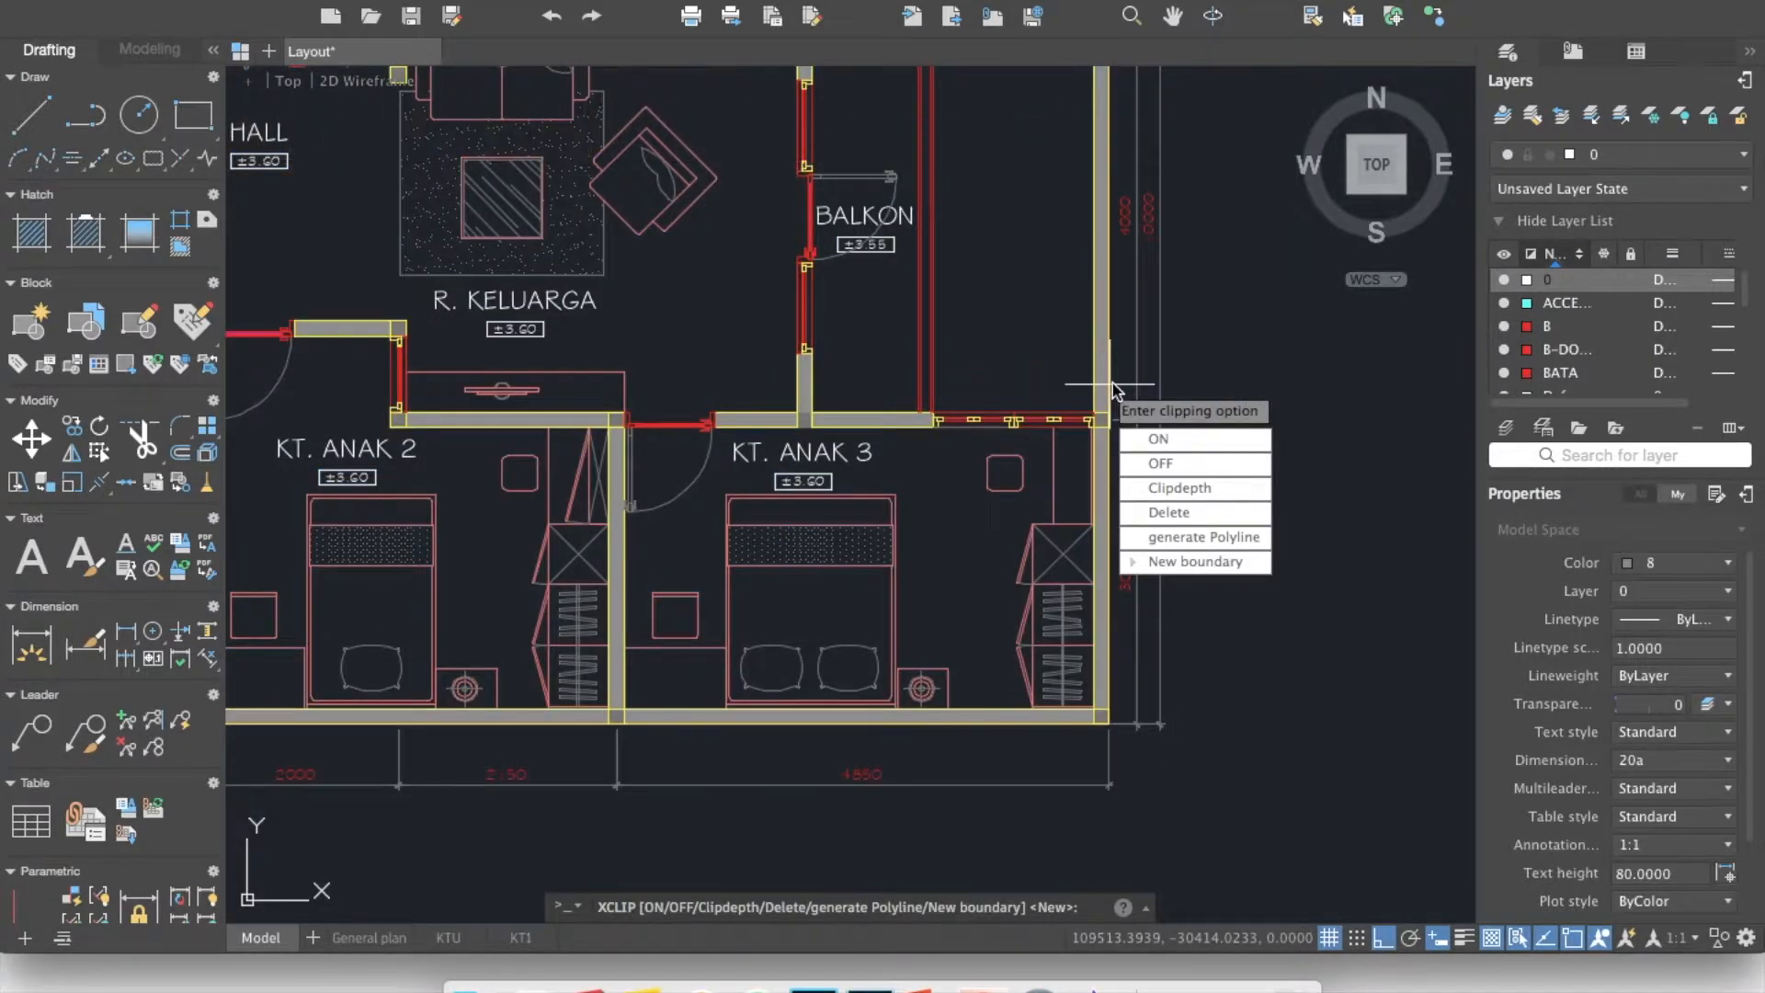
left_click(1223, 564)
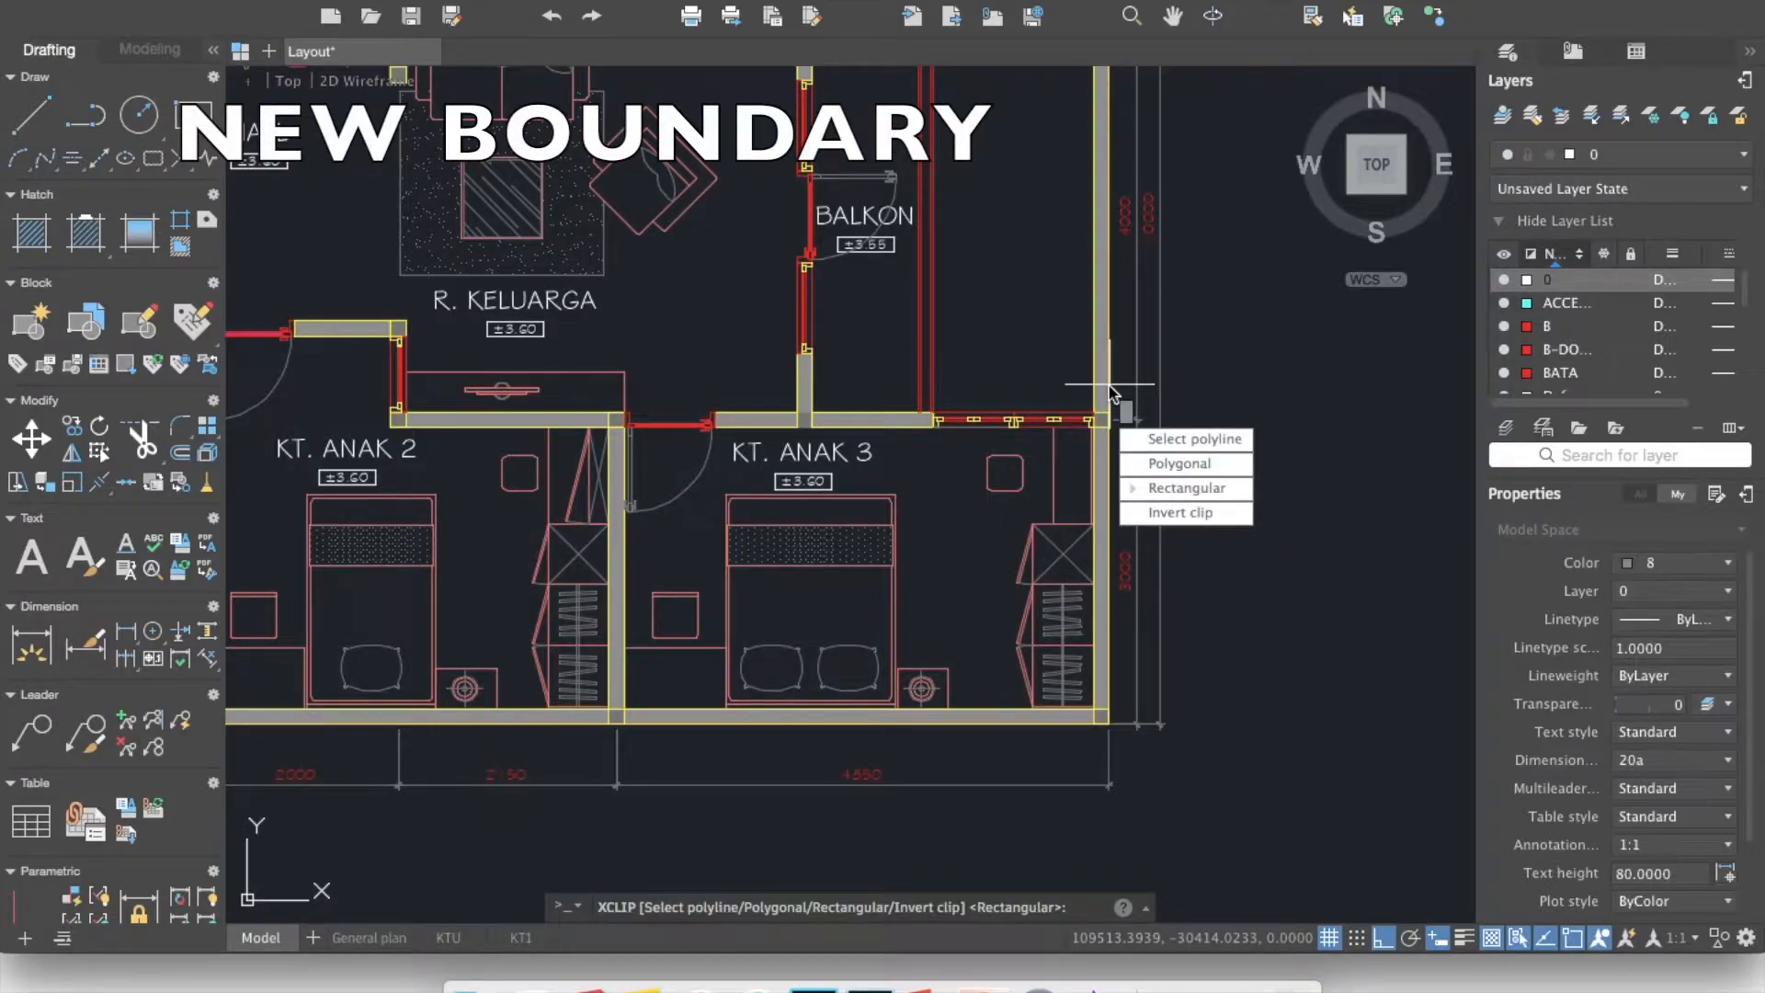
left_click(1200, 487)
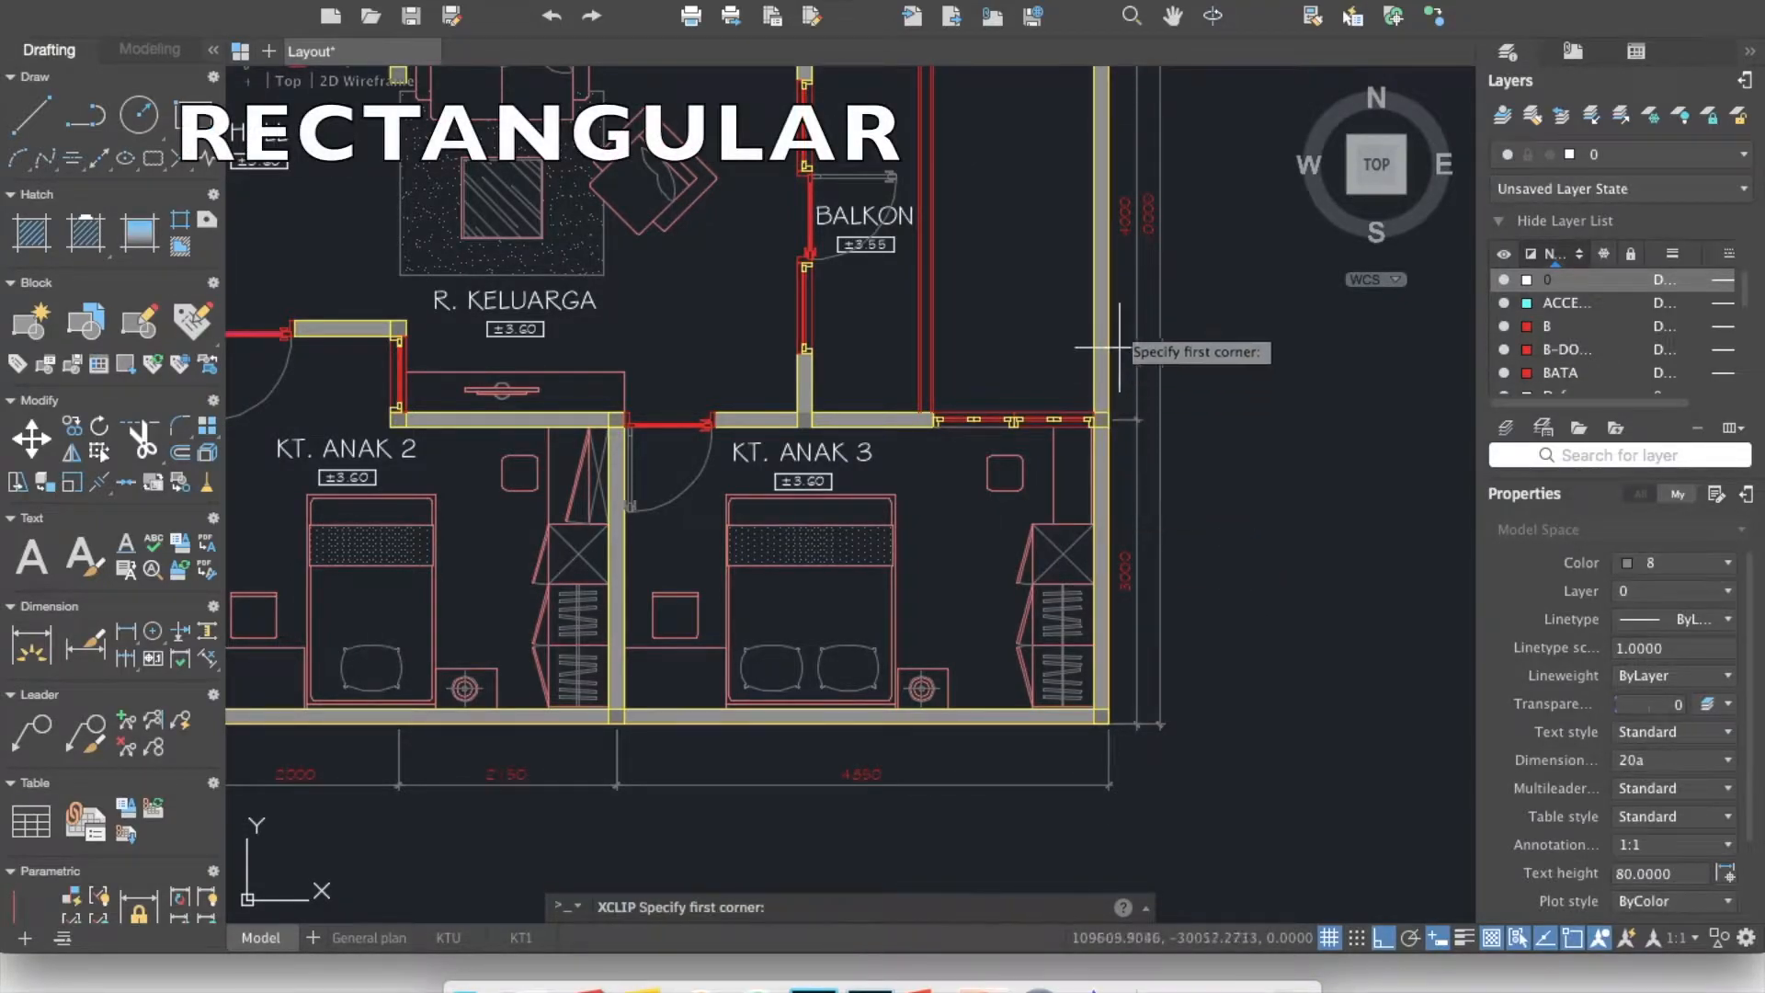
left_click(1234, 844)
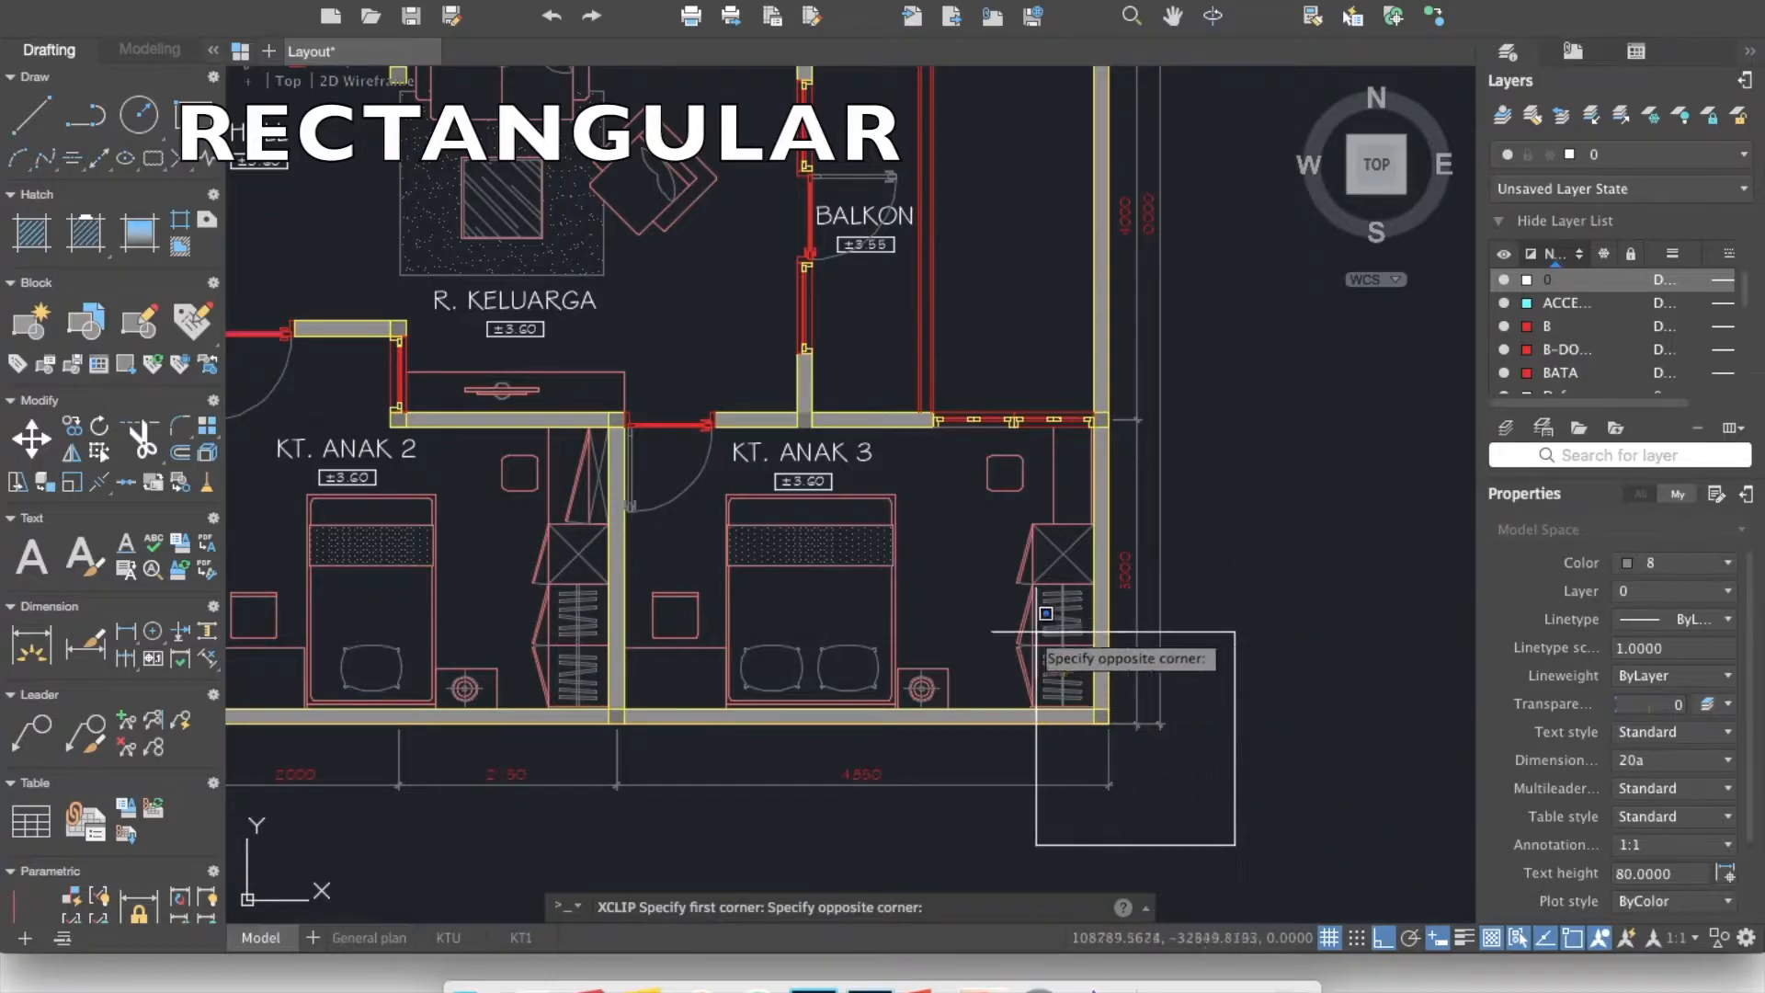
left_click(576, 386)
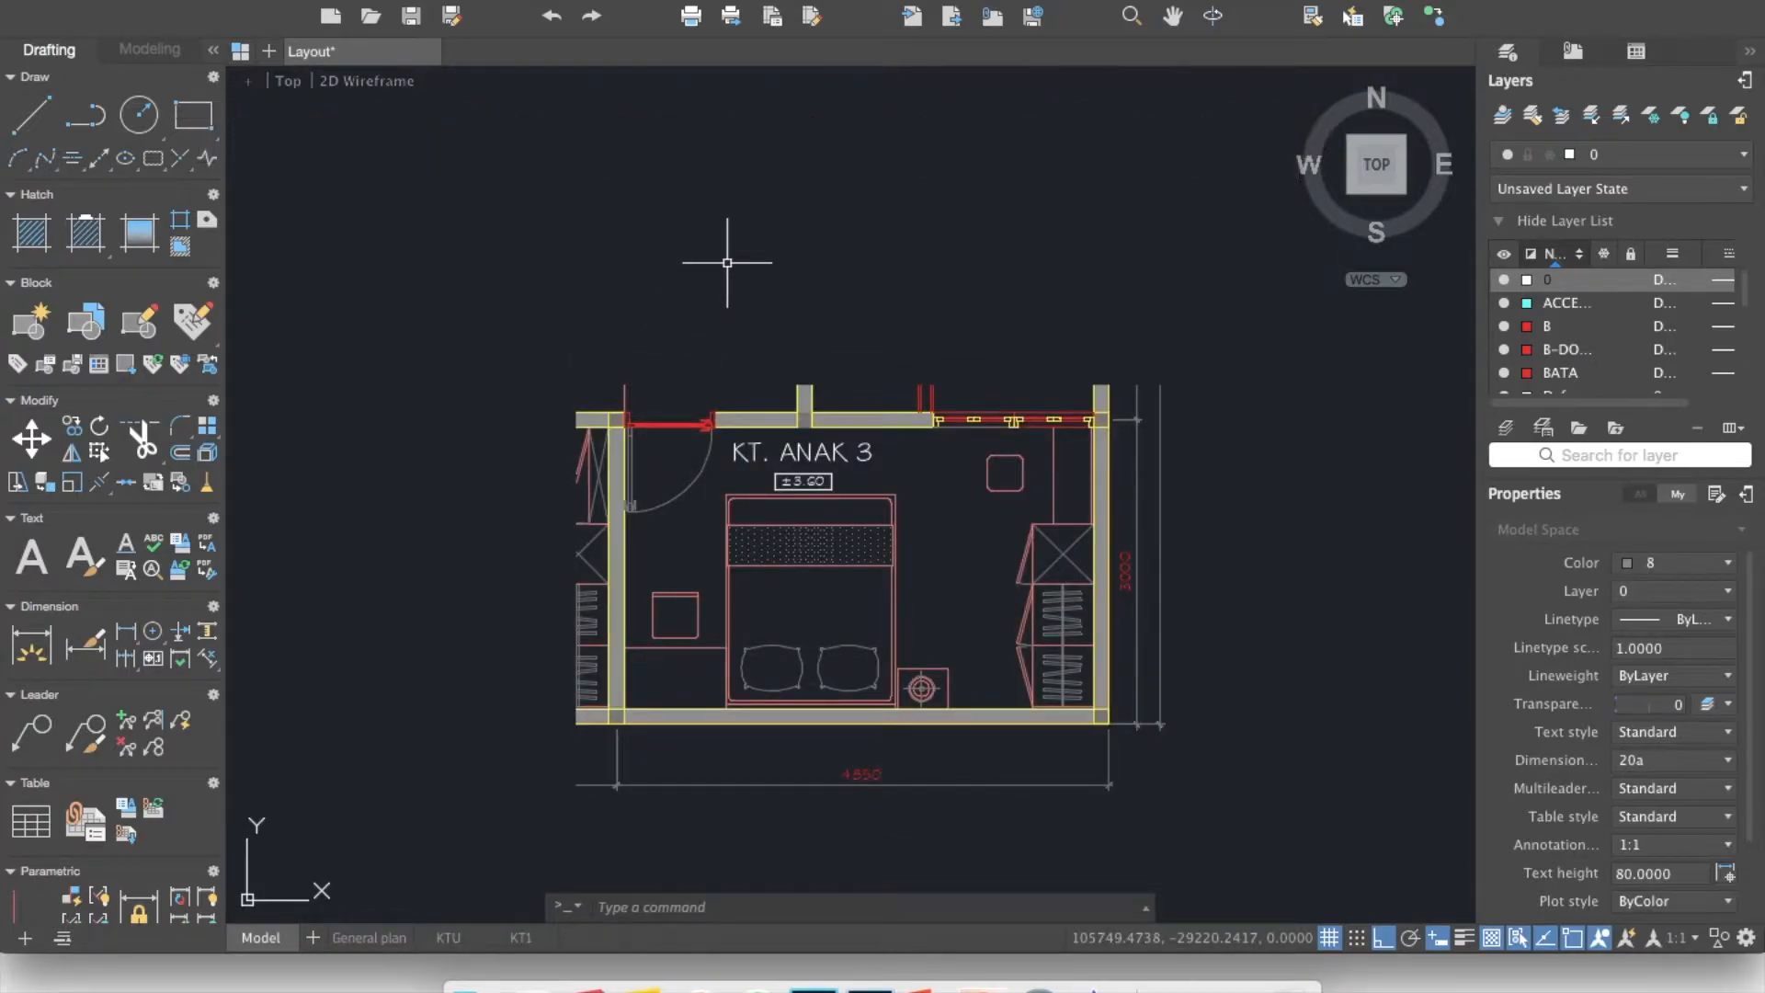
scroll(681, 248, "down", 5)
middle_click_drag(681, 248, 920, 504)
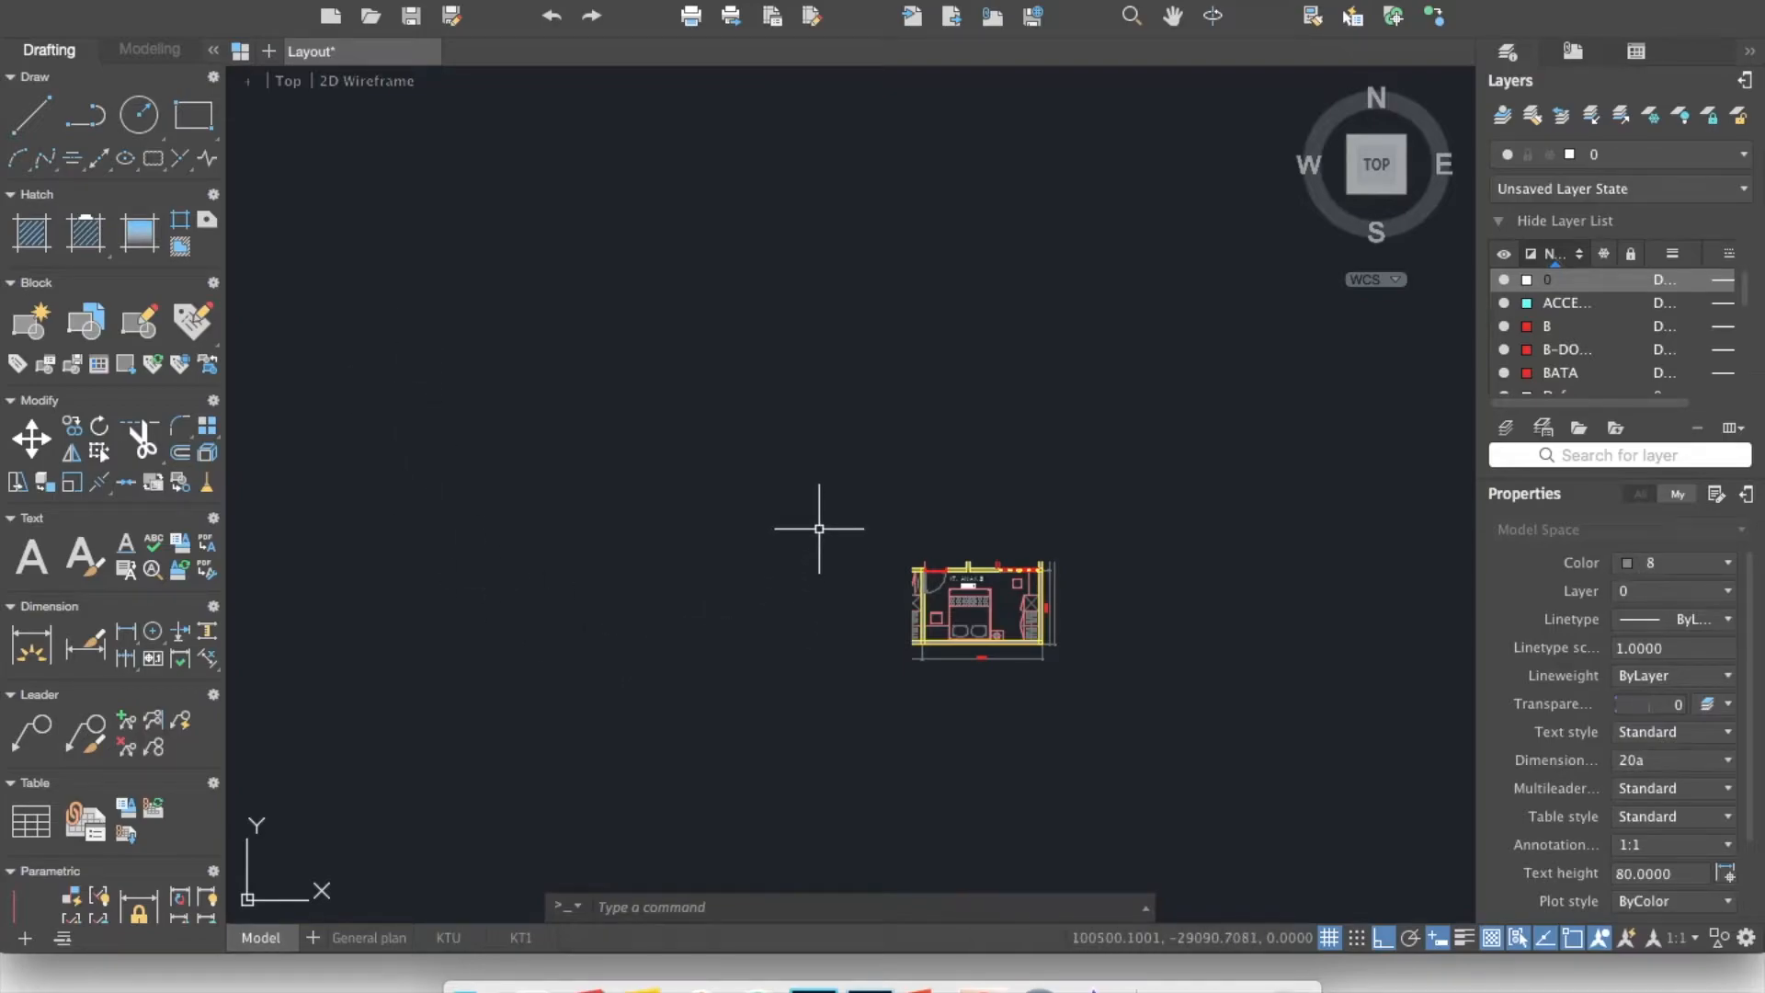
scroll(1103, 658, "up", 4)
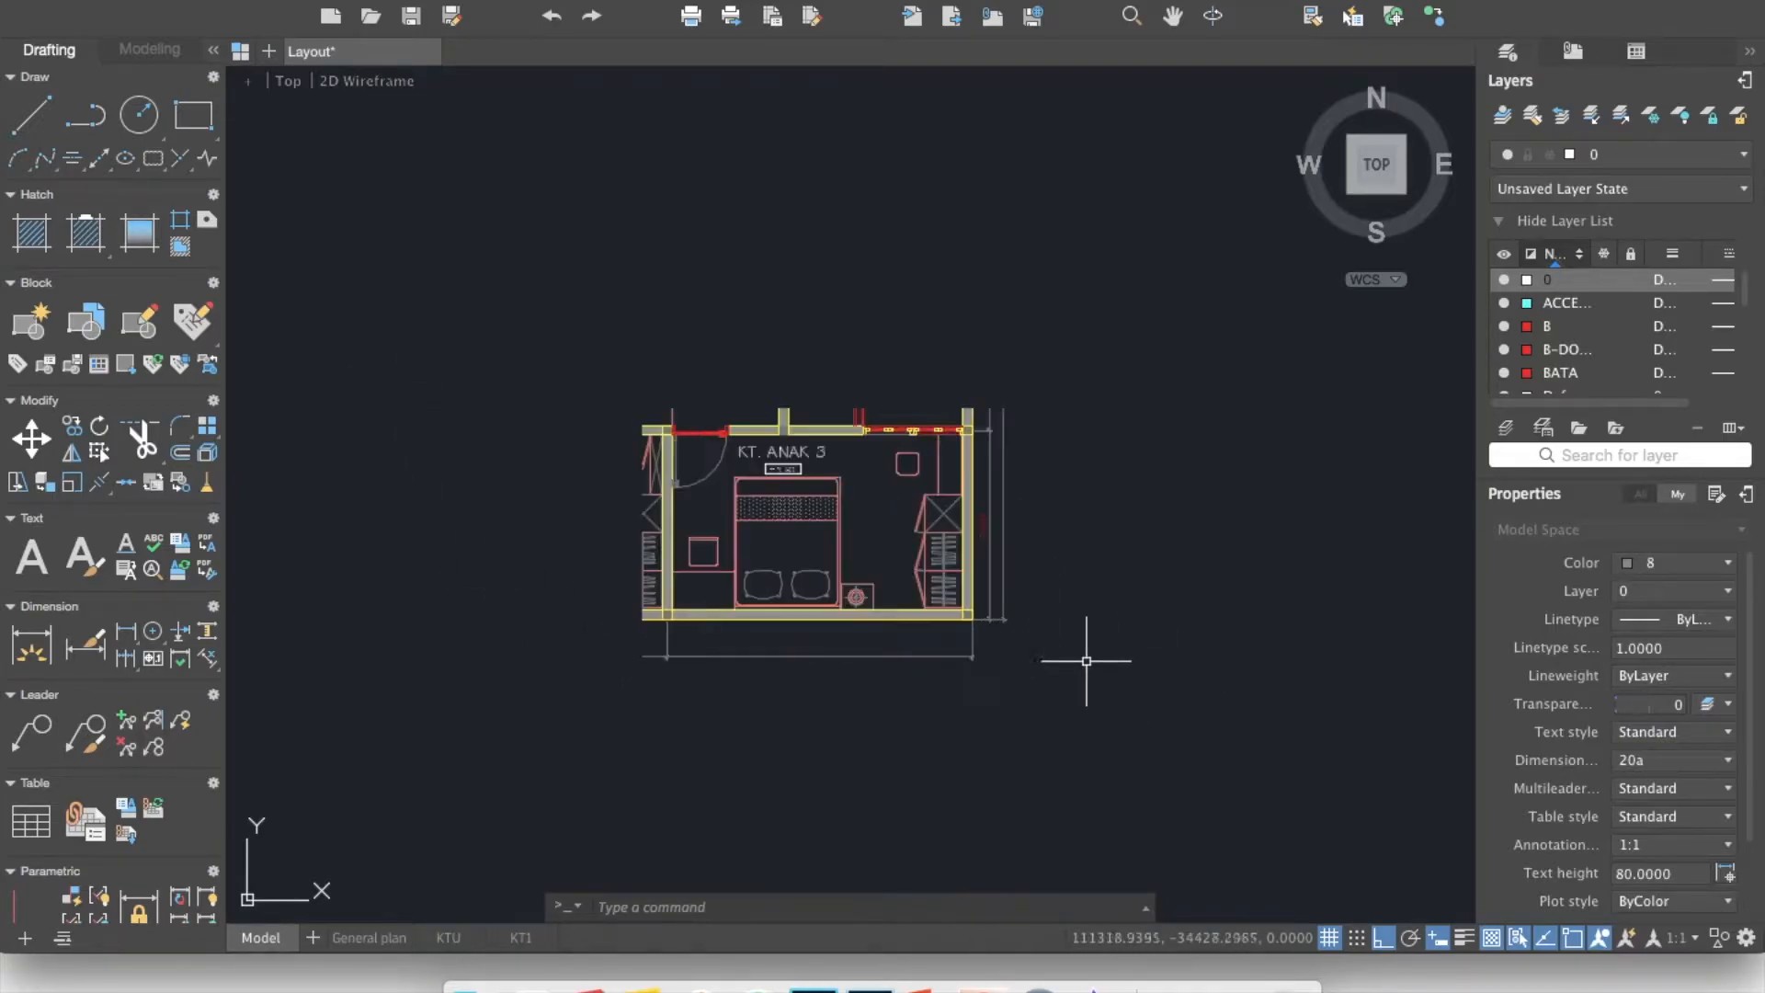
scroll(974, 607, "up", 3)
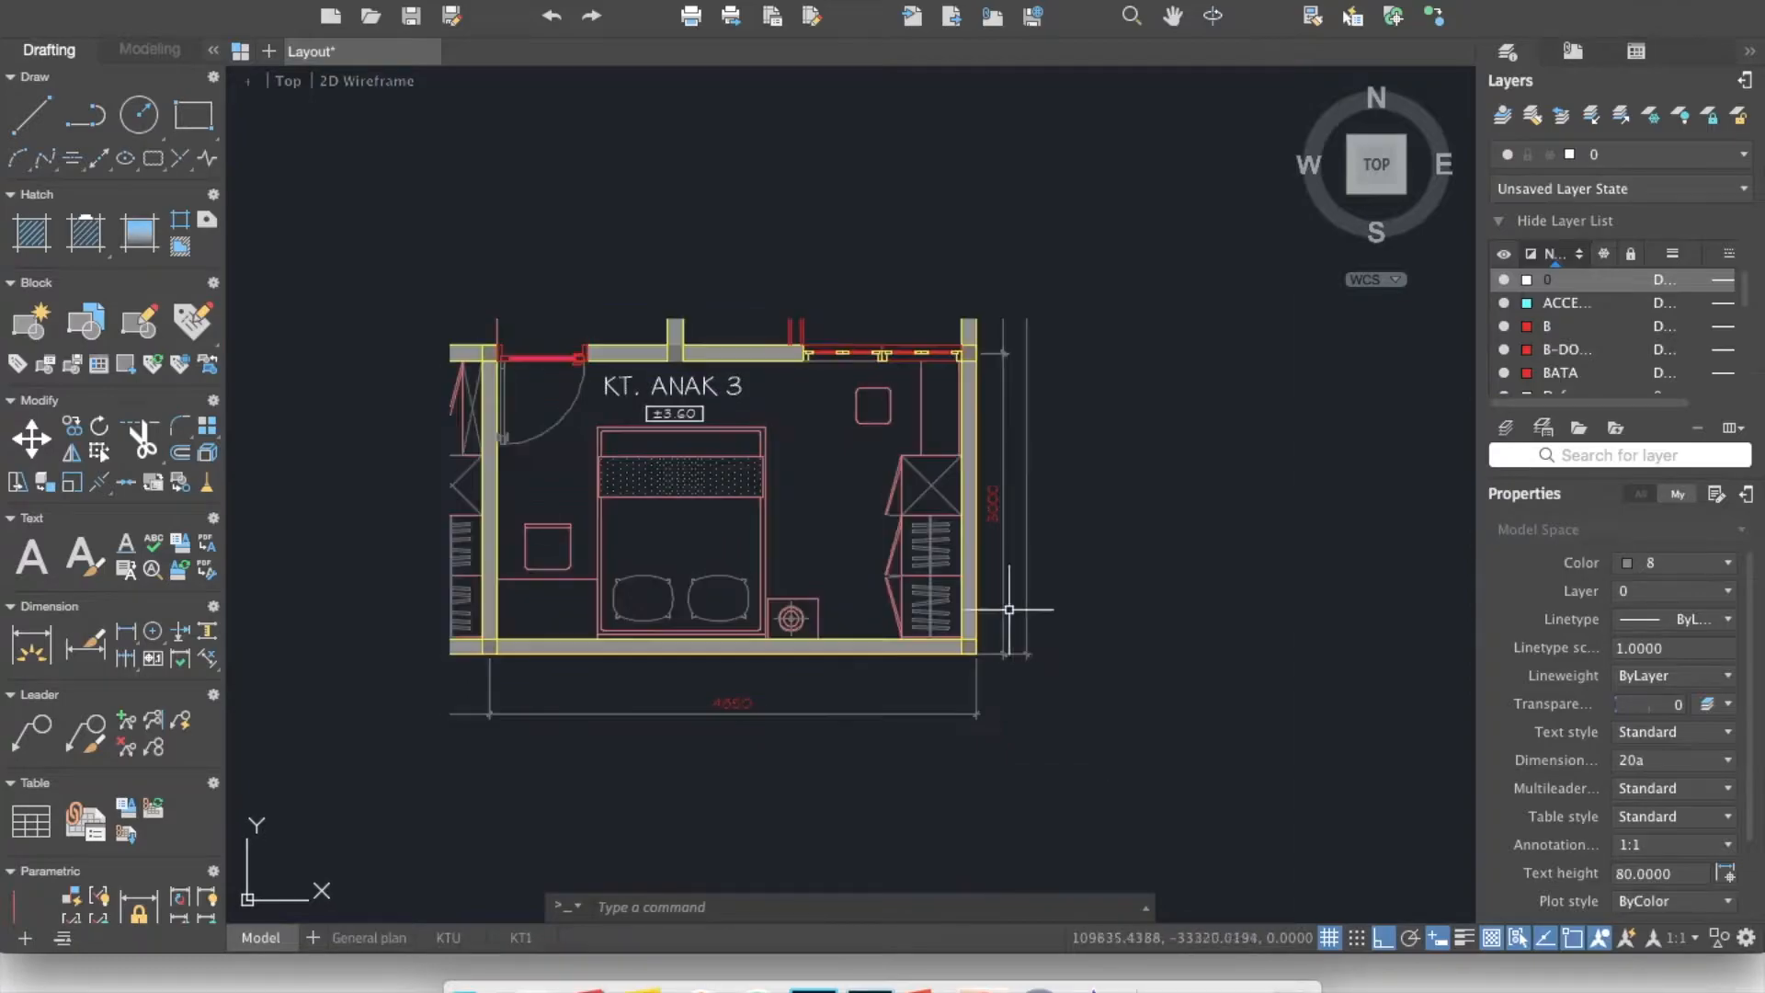
scroll(1451, 432, "up", 2)
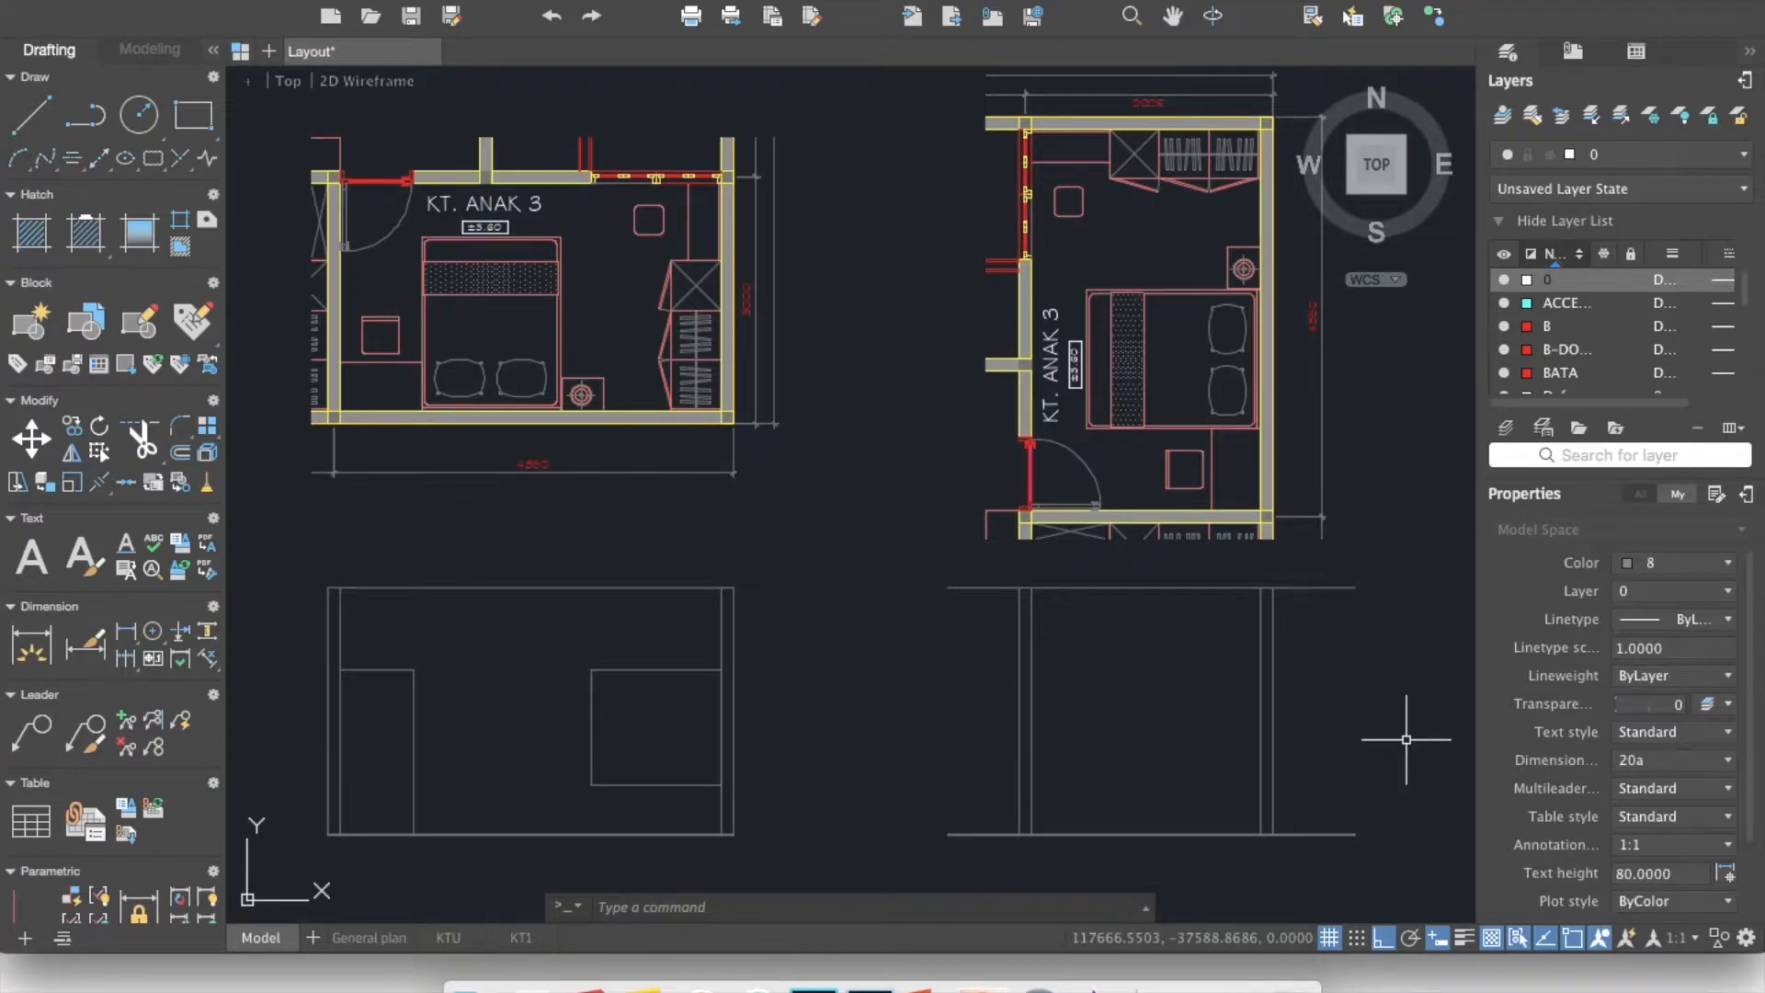
Turn off the clipping boundary of the unrotated KT. ANAK 3 plan block with the XCLIP OFF option.
mouse_move(558, 255)
middle_mouse_down()
mouse_move(788, 479)
mouse_move(811, 477)
middle_mouse_up()
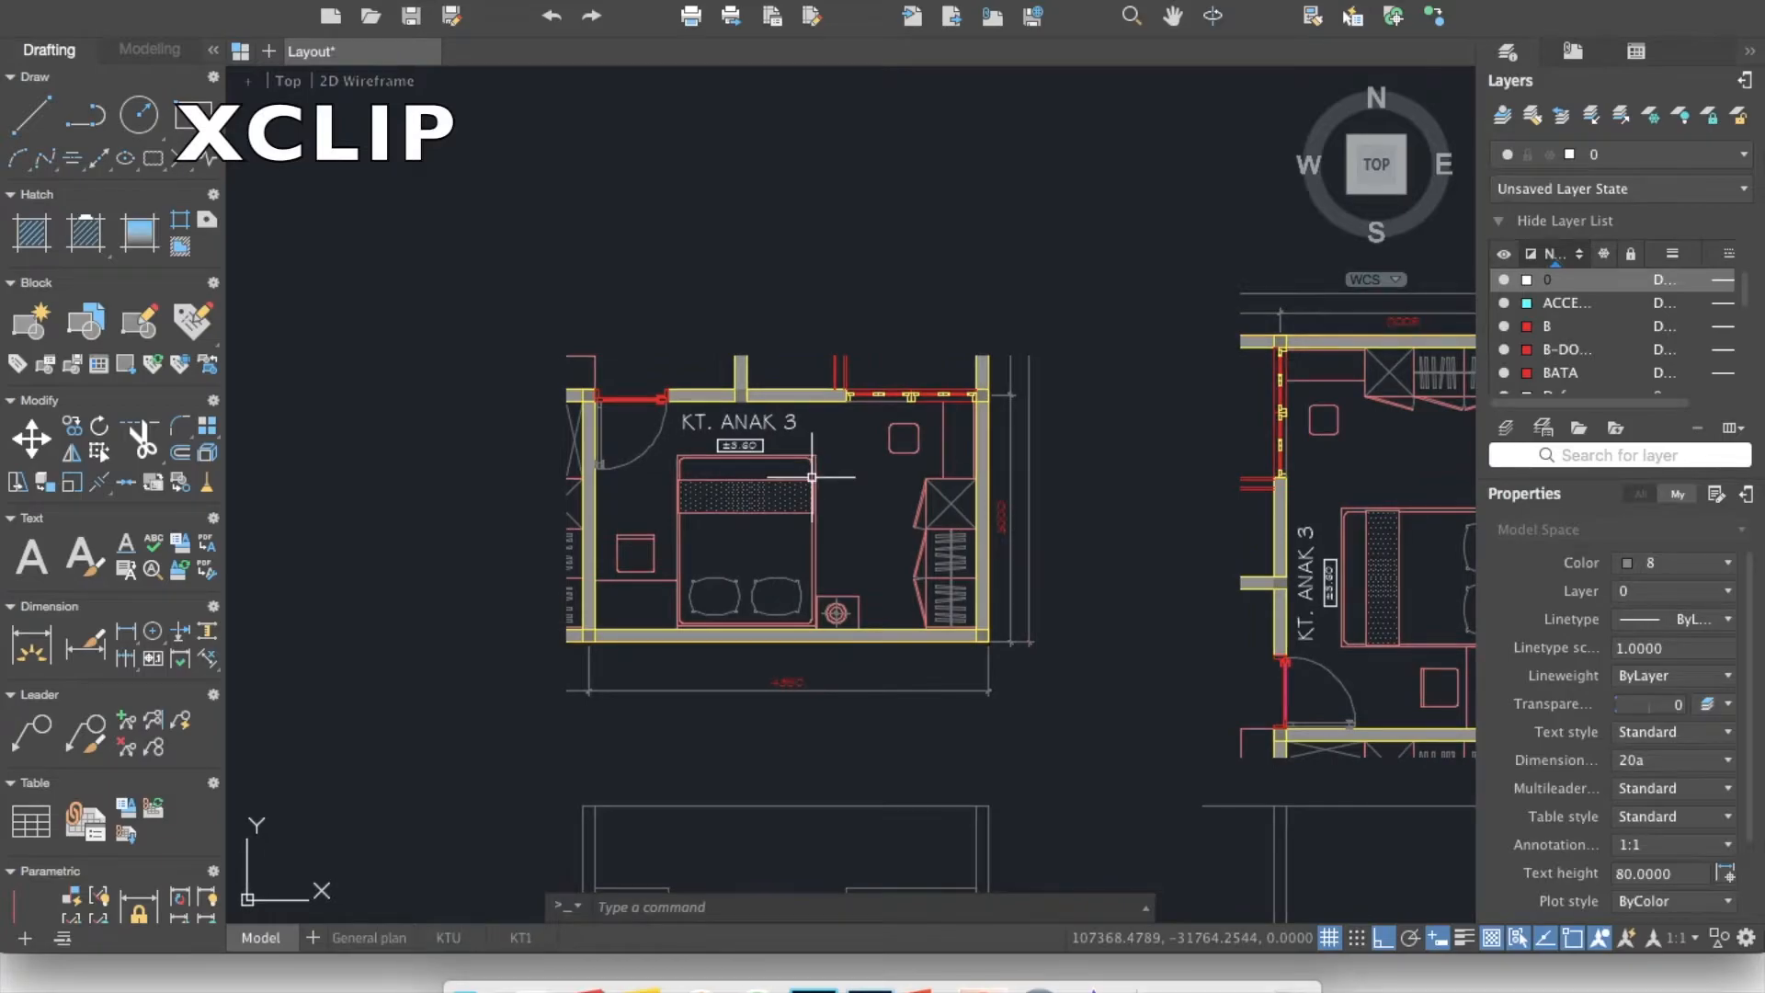
type("xclip")
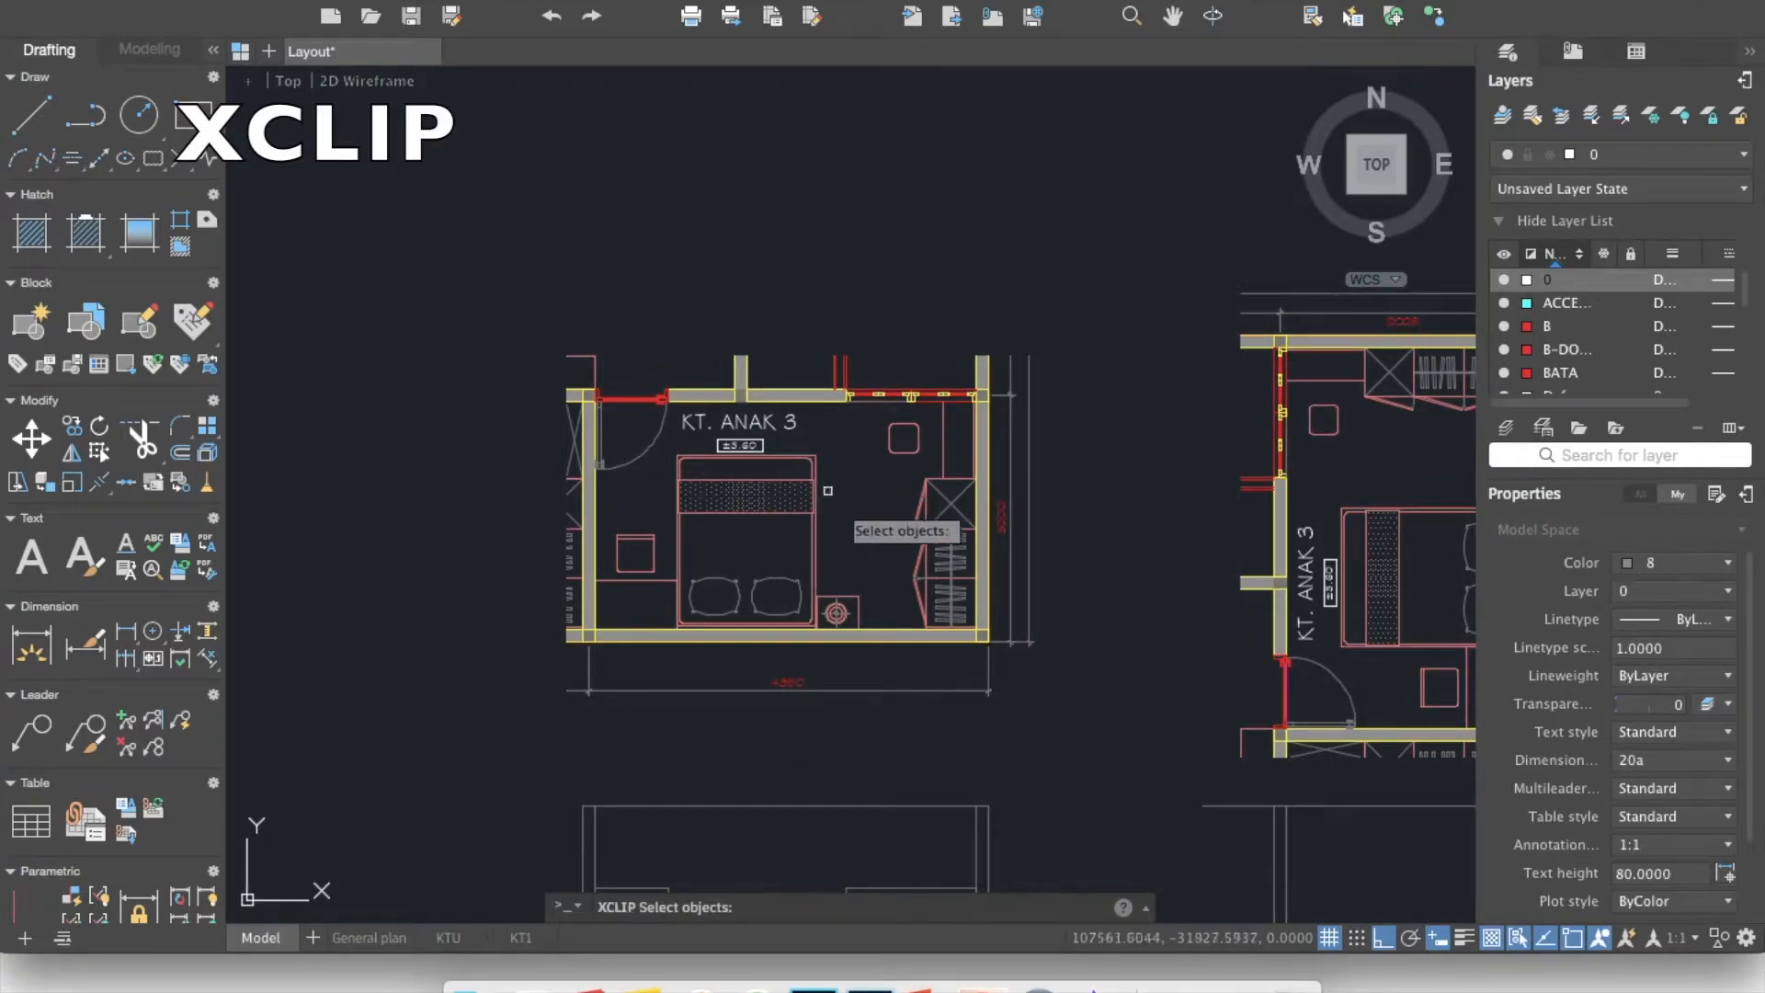
left_click(893, 629)
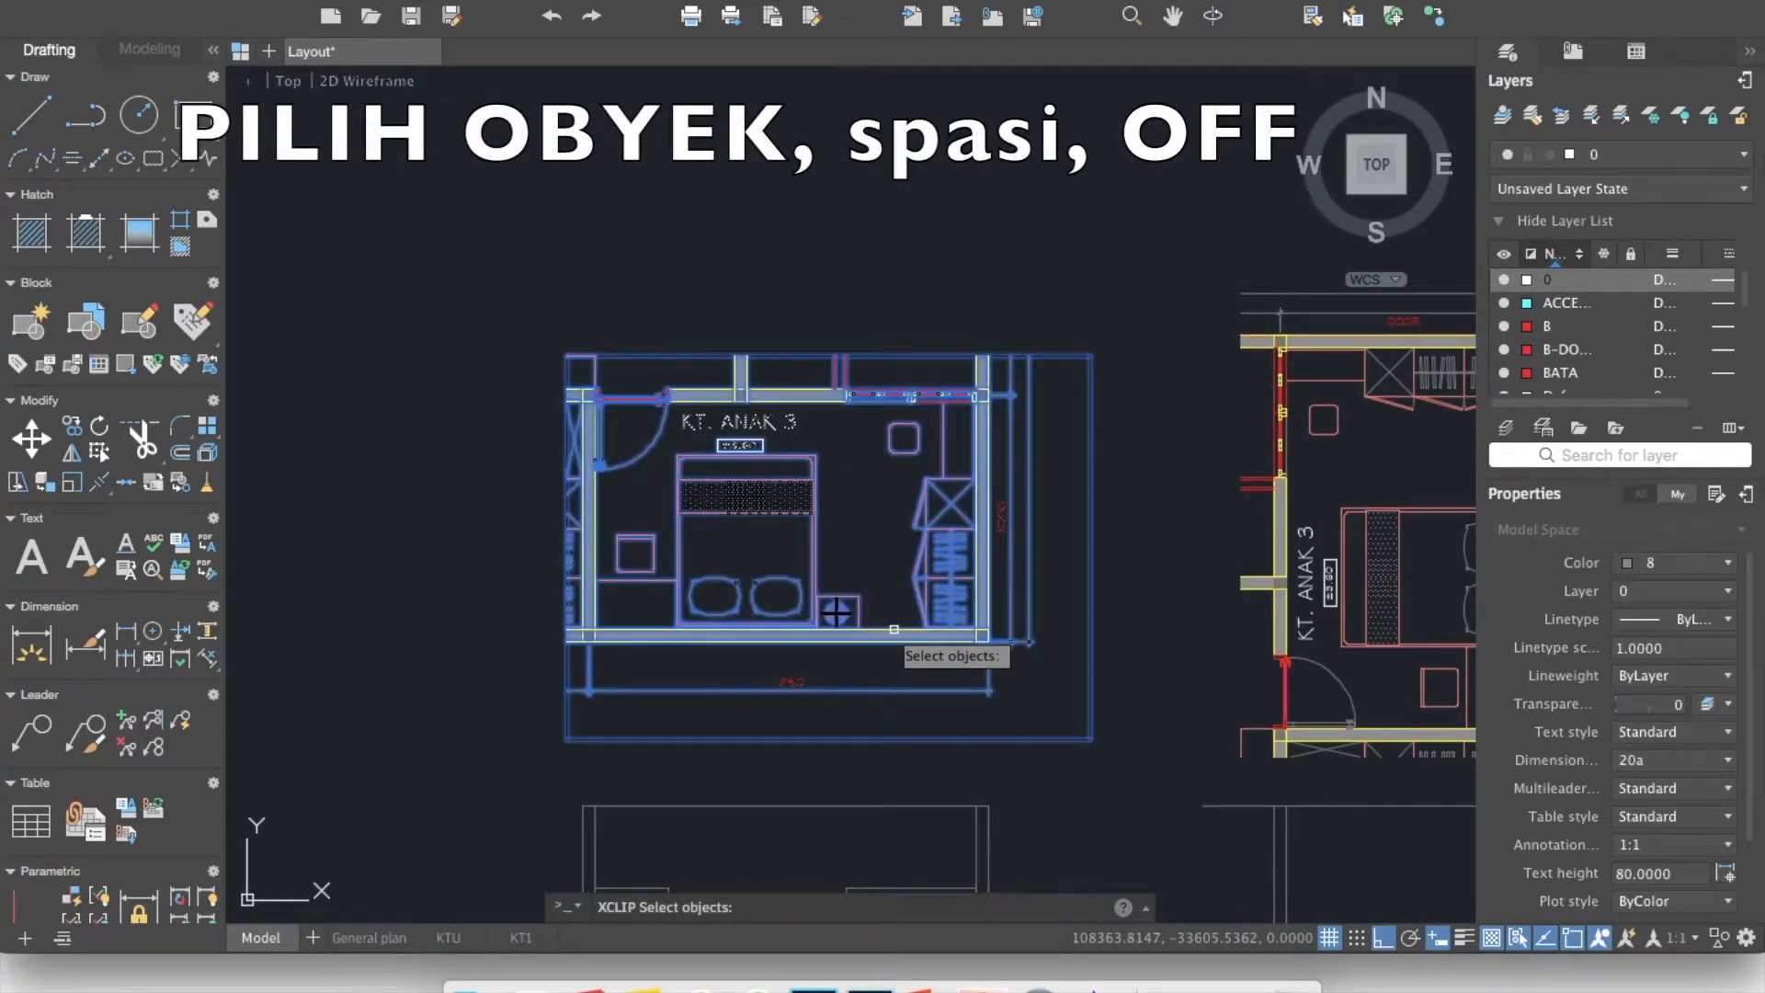
key("space")
left_click(967, 709)
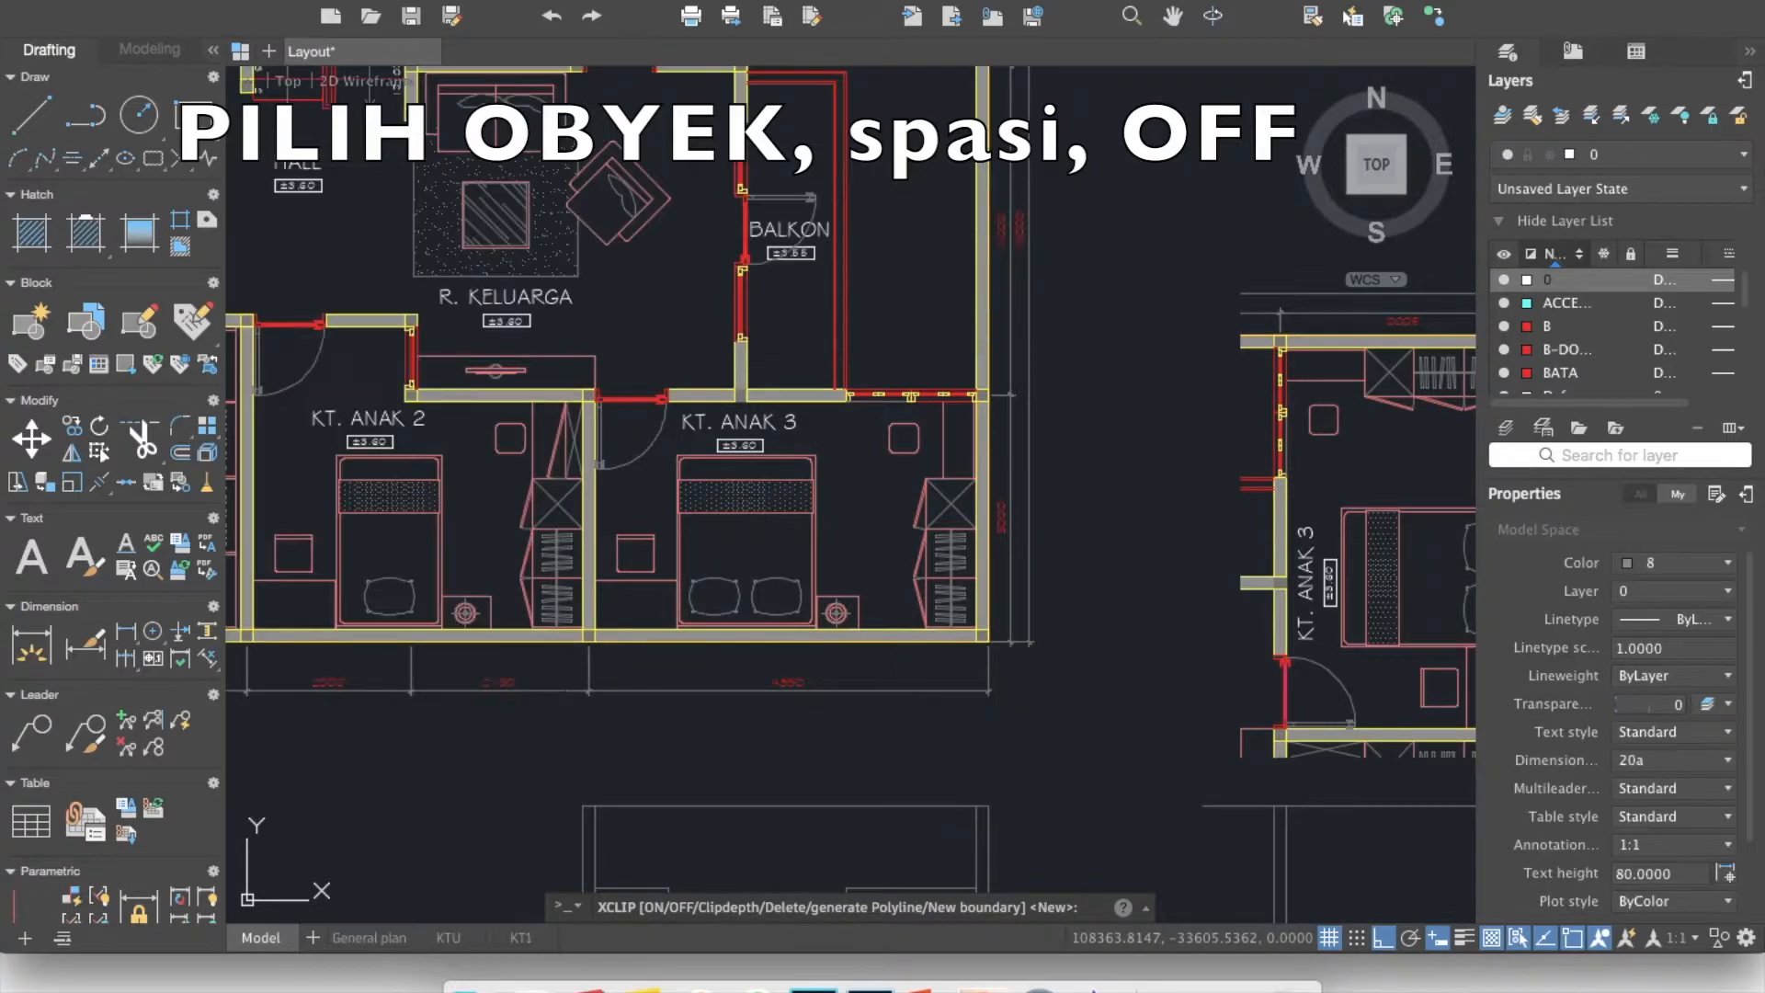
middle_click_drag(731, 502, 963, 609)
scroll(963, 609, "down", 3)
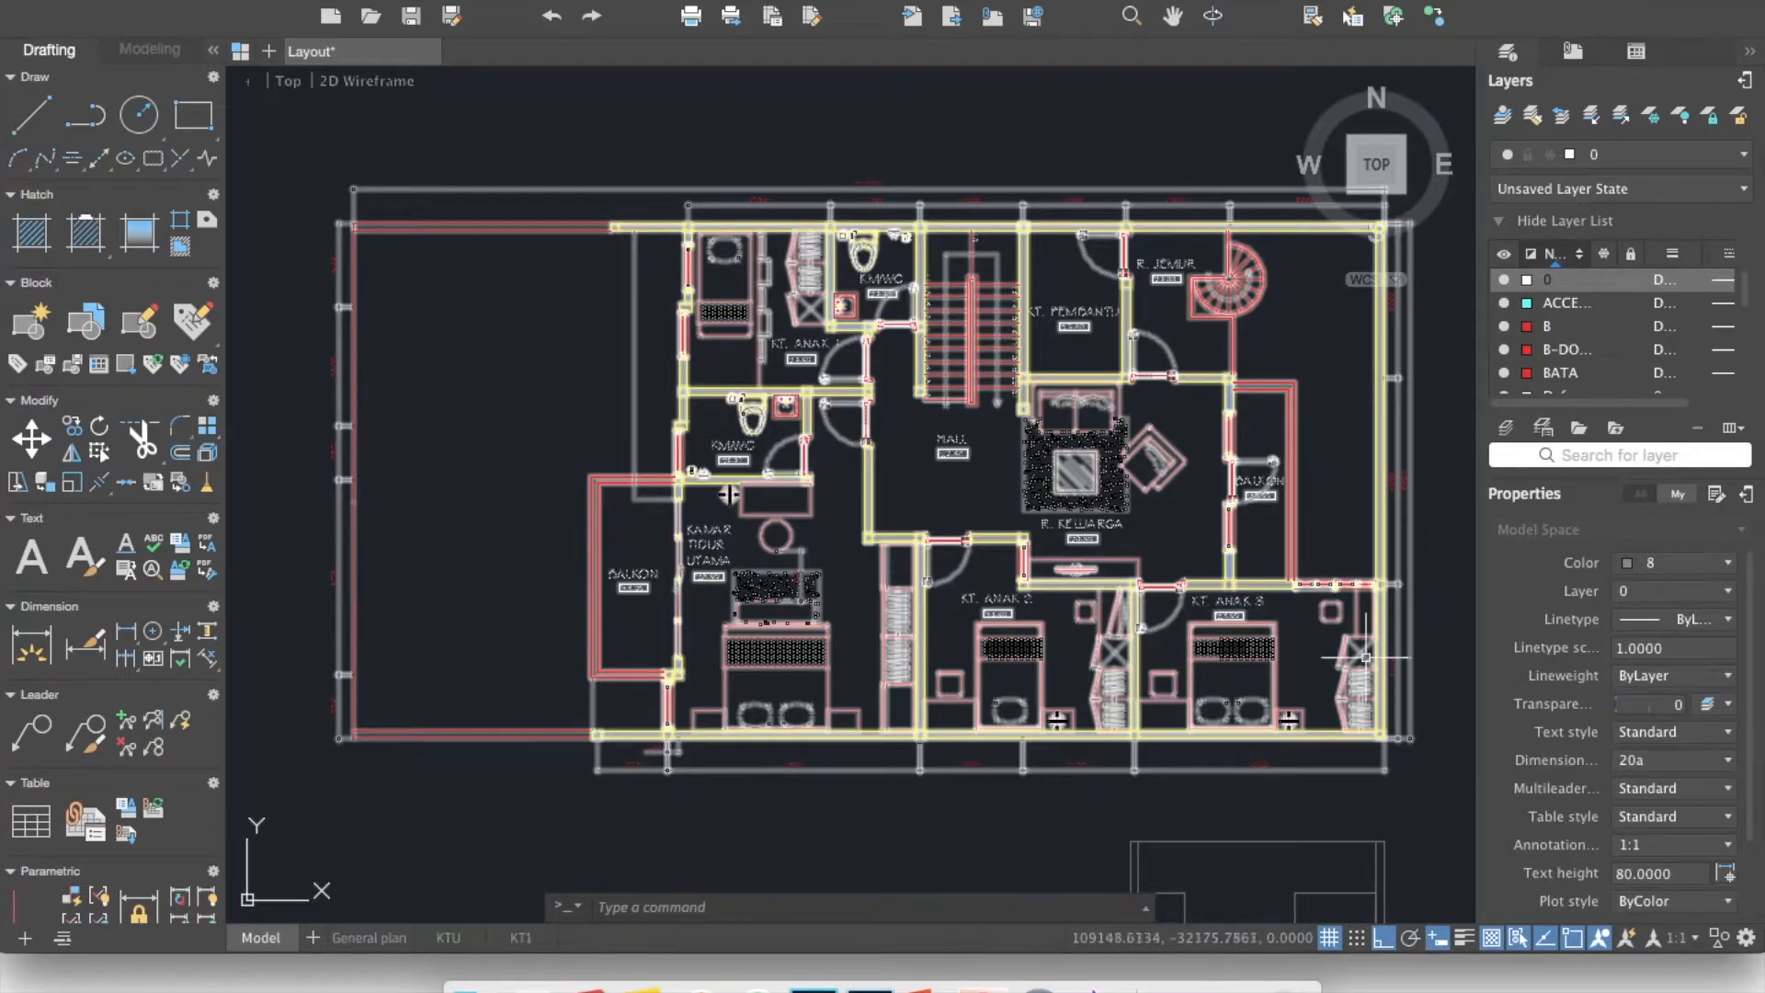
Start a new polygonal XCLIP boundary on the floor plan block and delete its old boundary.
left_click(440, 229)
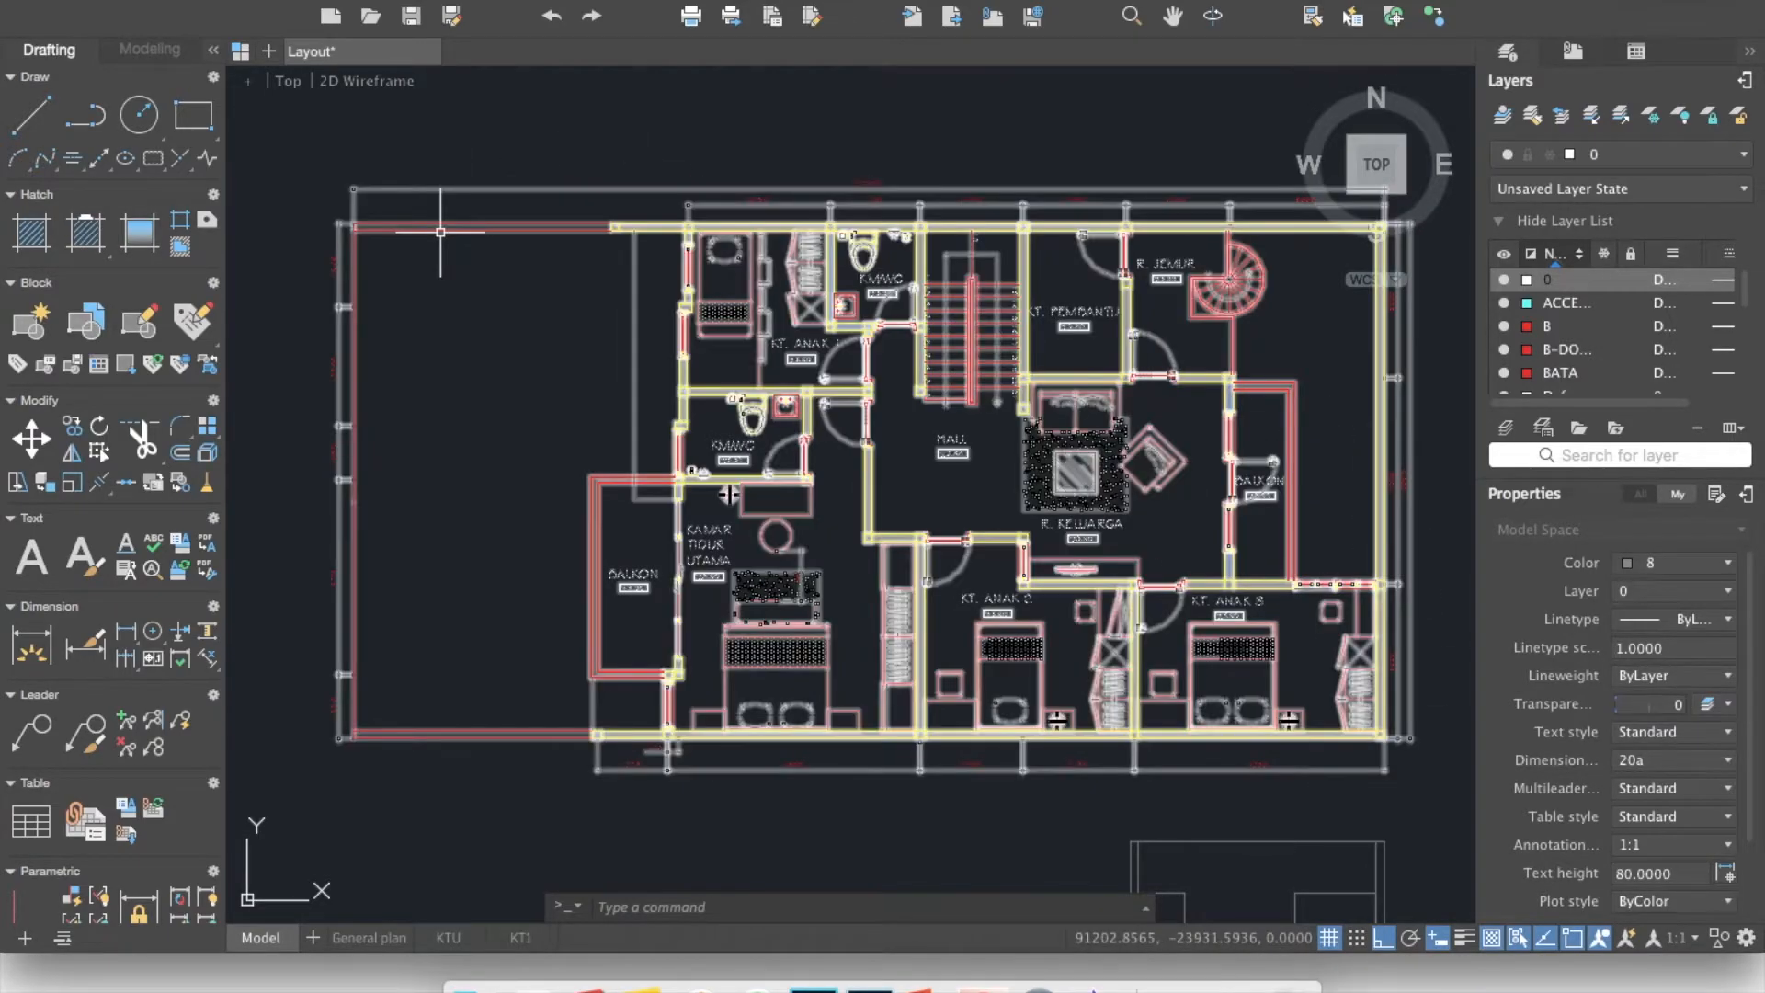
key("Escape")
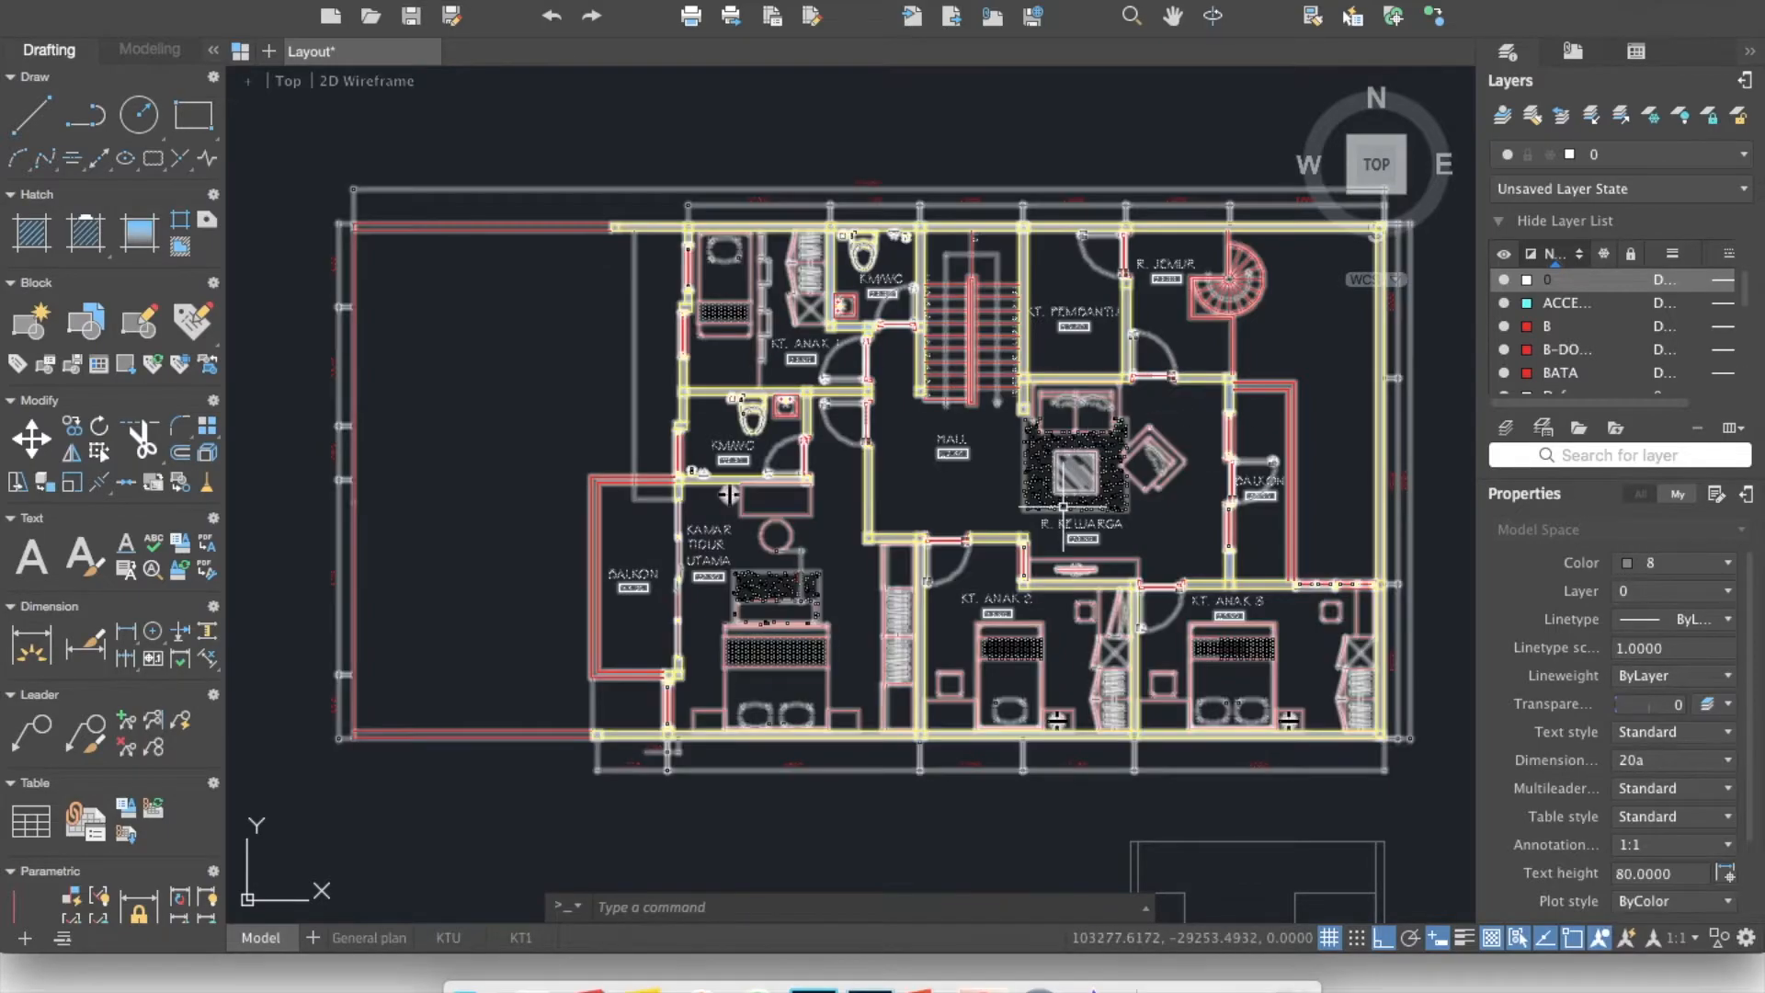
scroll(1070, 483, "up", 3)
middle_click_drag(1048, 499, 862, 506)
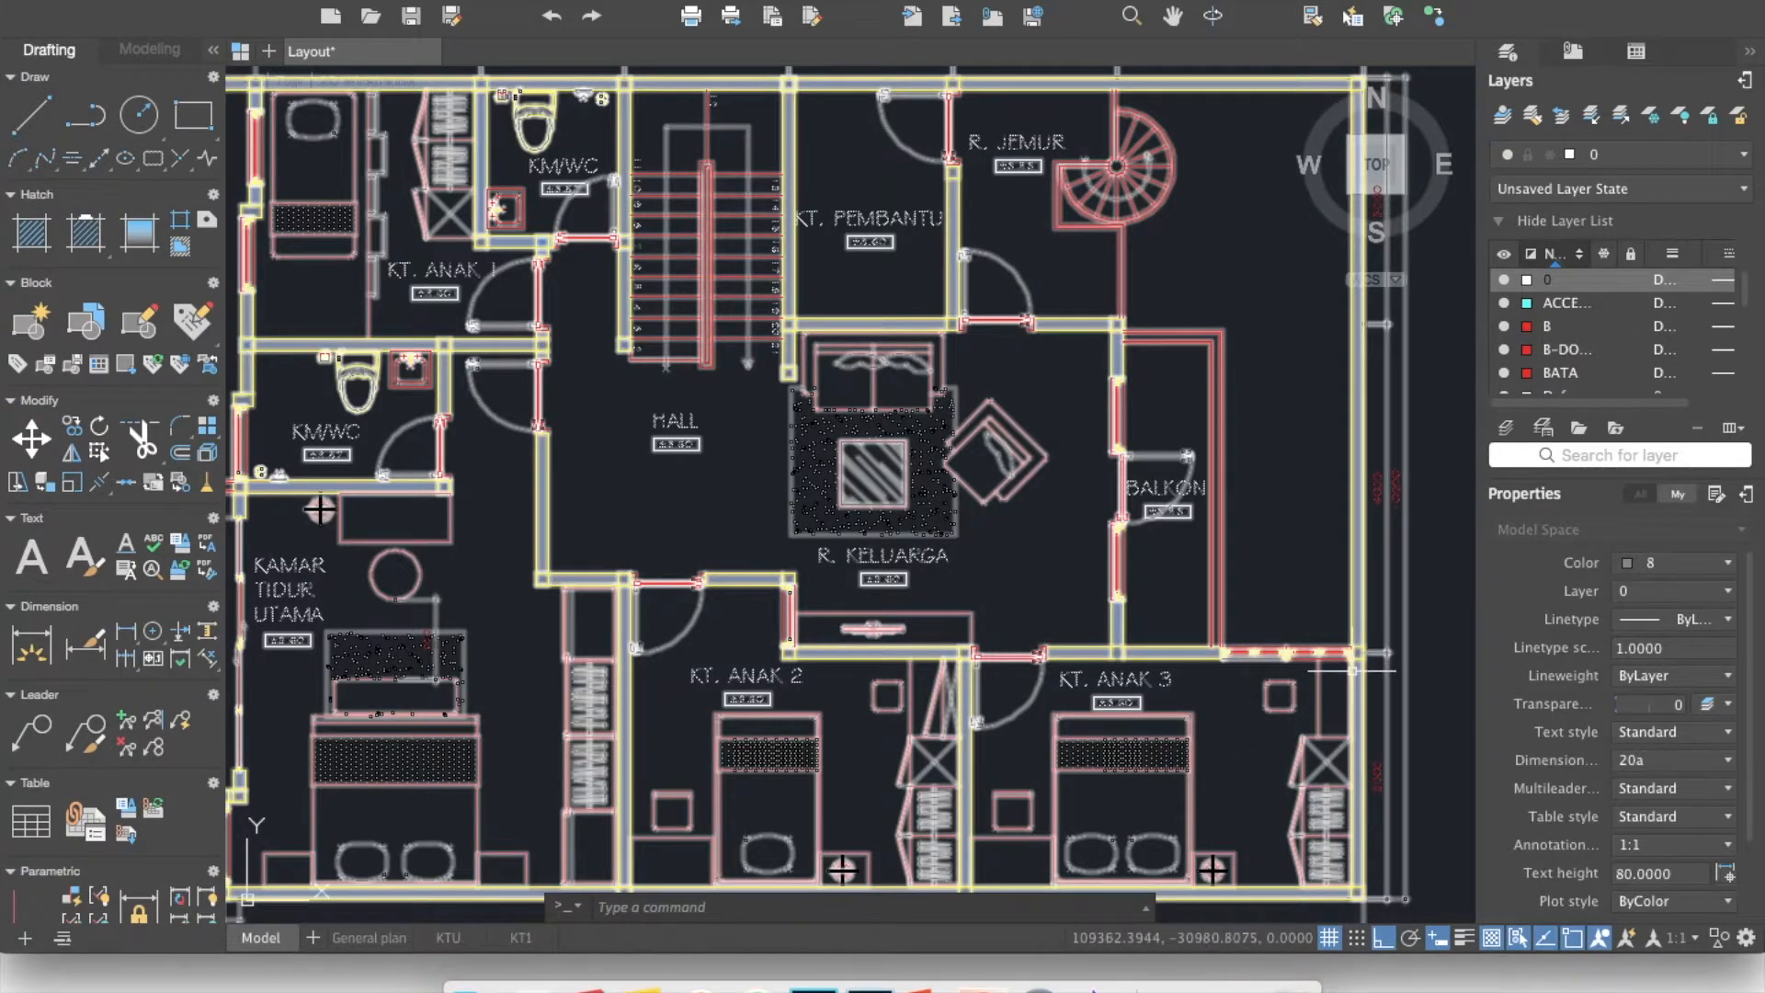
middle_click_drag(1279, 560, 1277, 632)
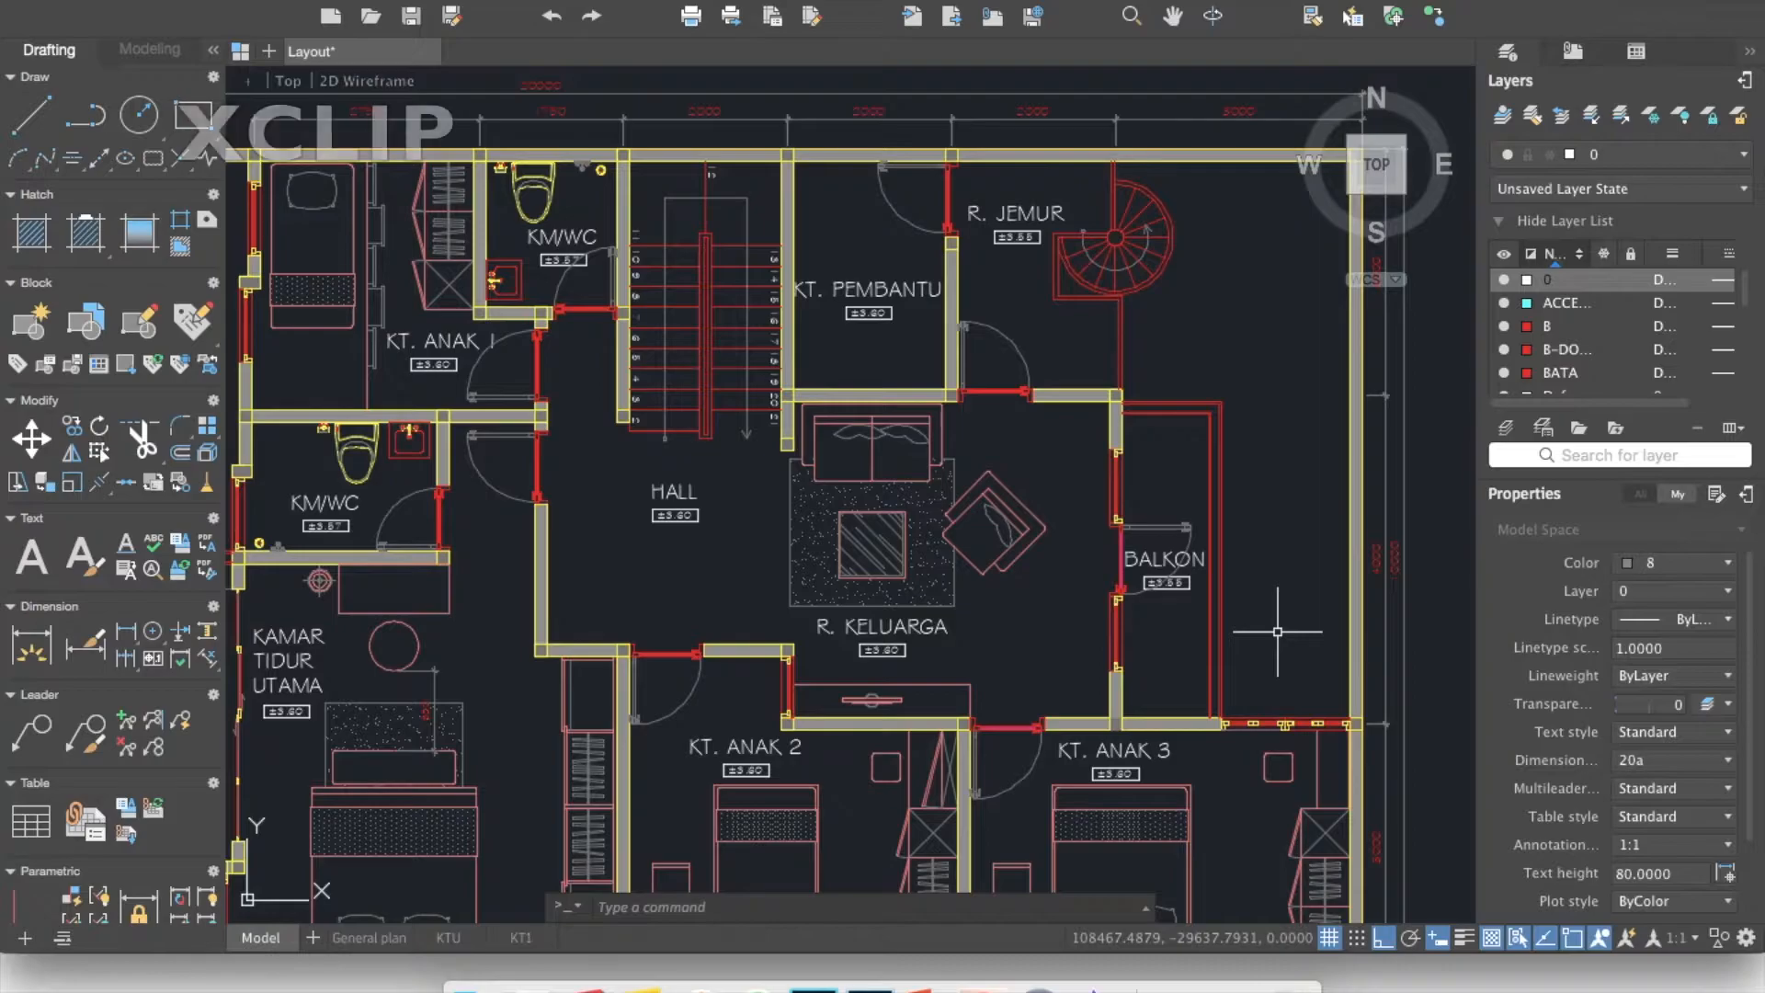
type("xcli")
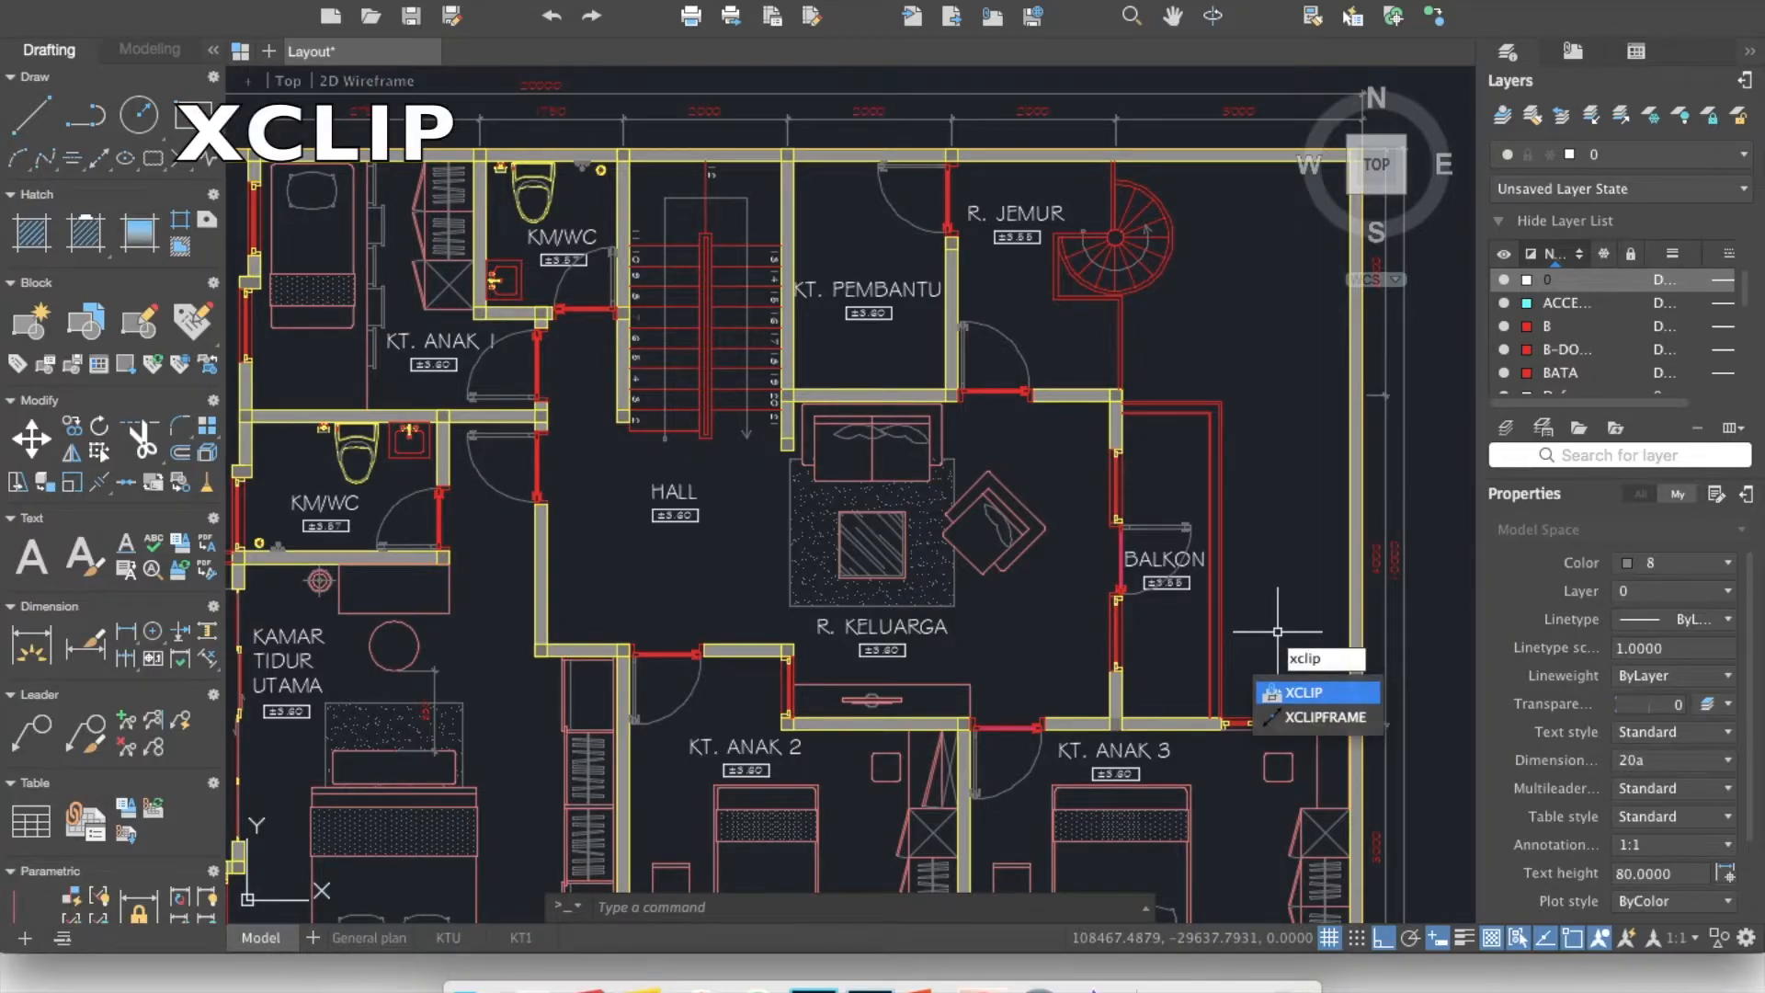
type("p")
key("Return")
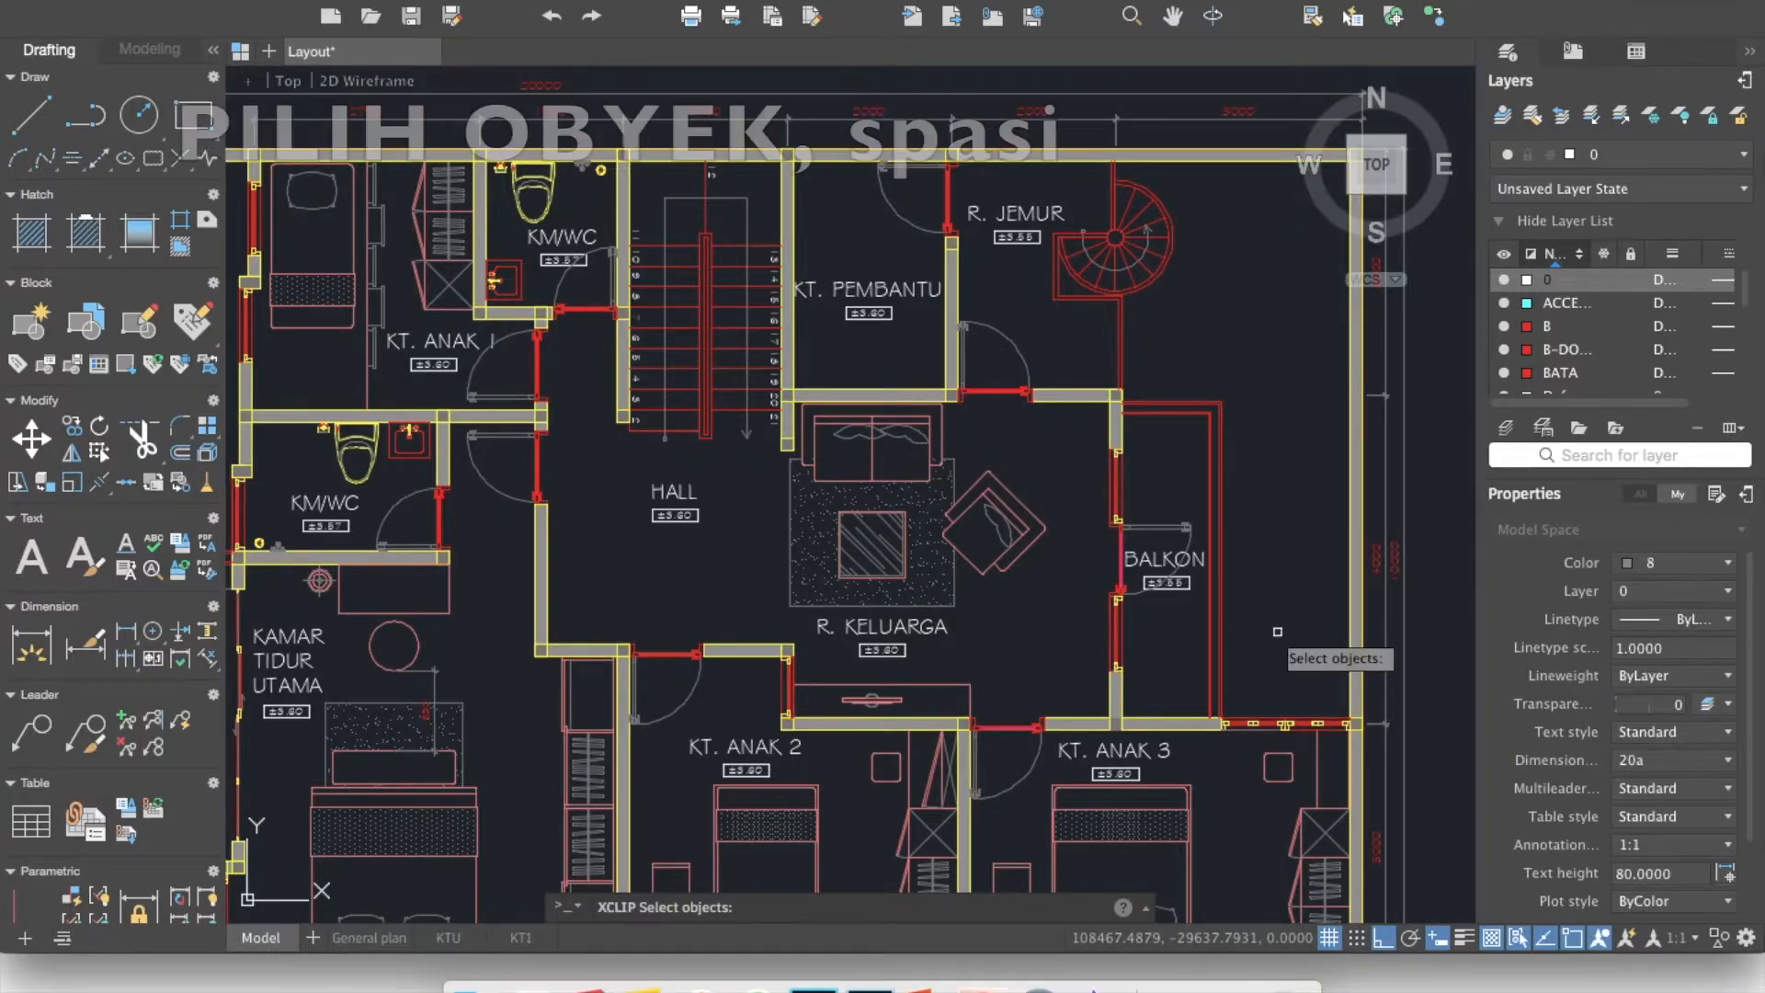
left_click(1186, 563)
key("space")
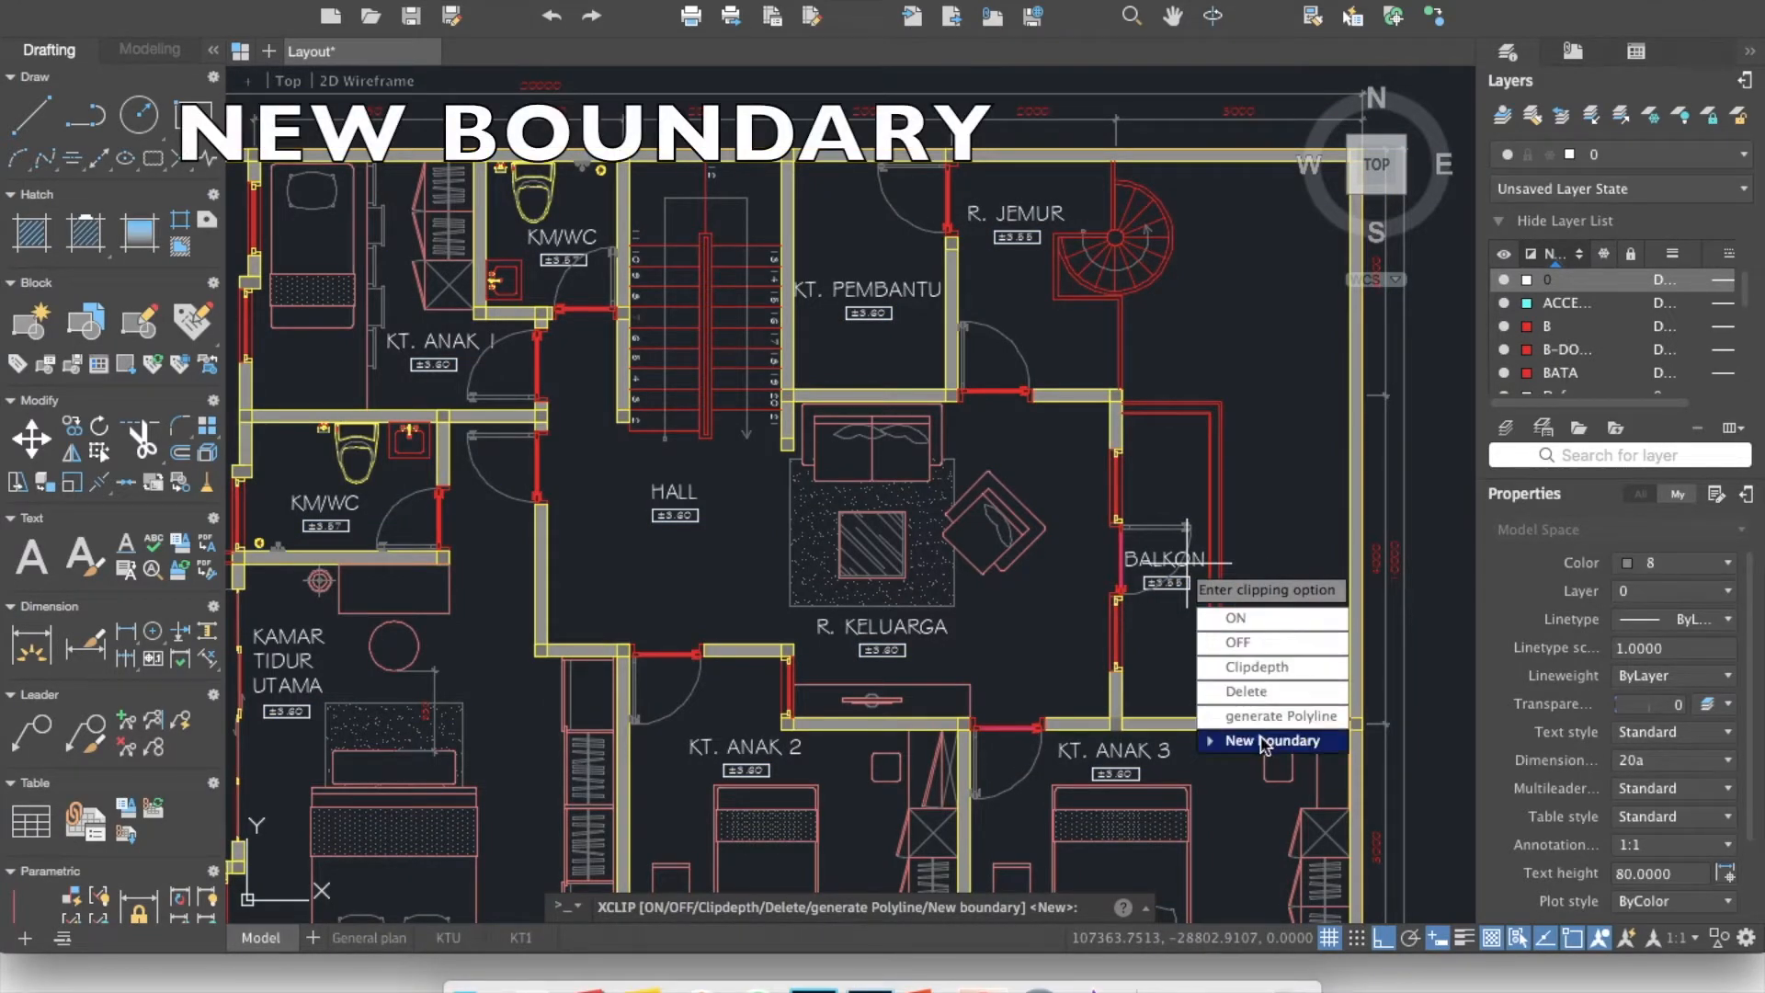
key("Return")
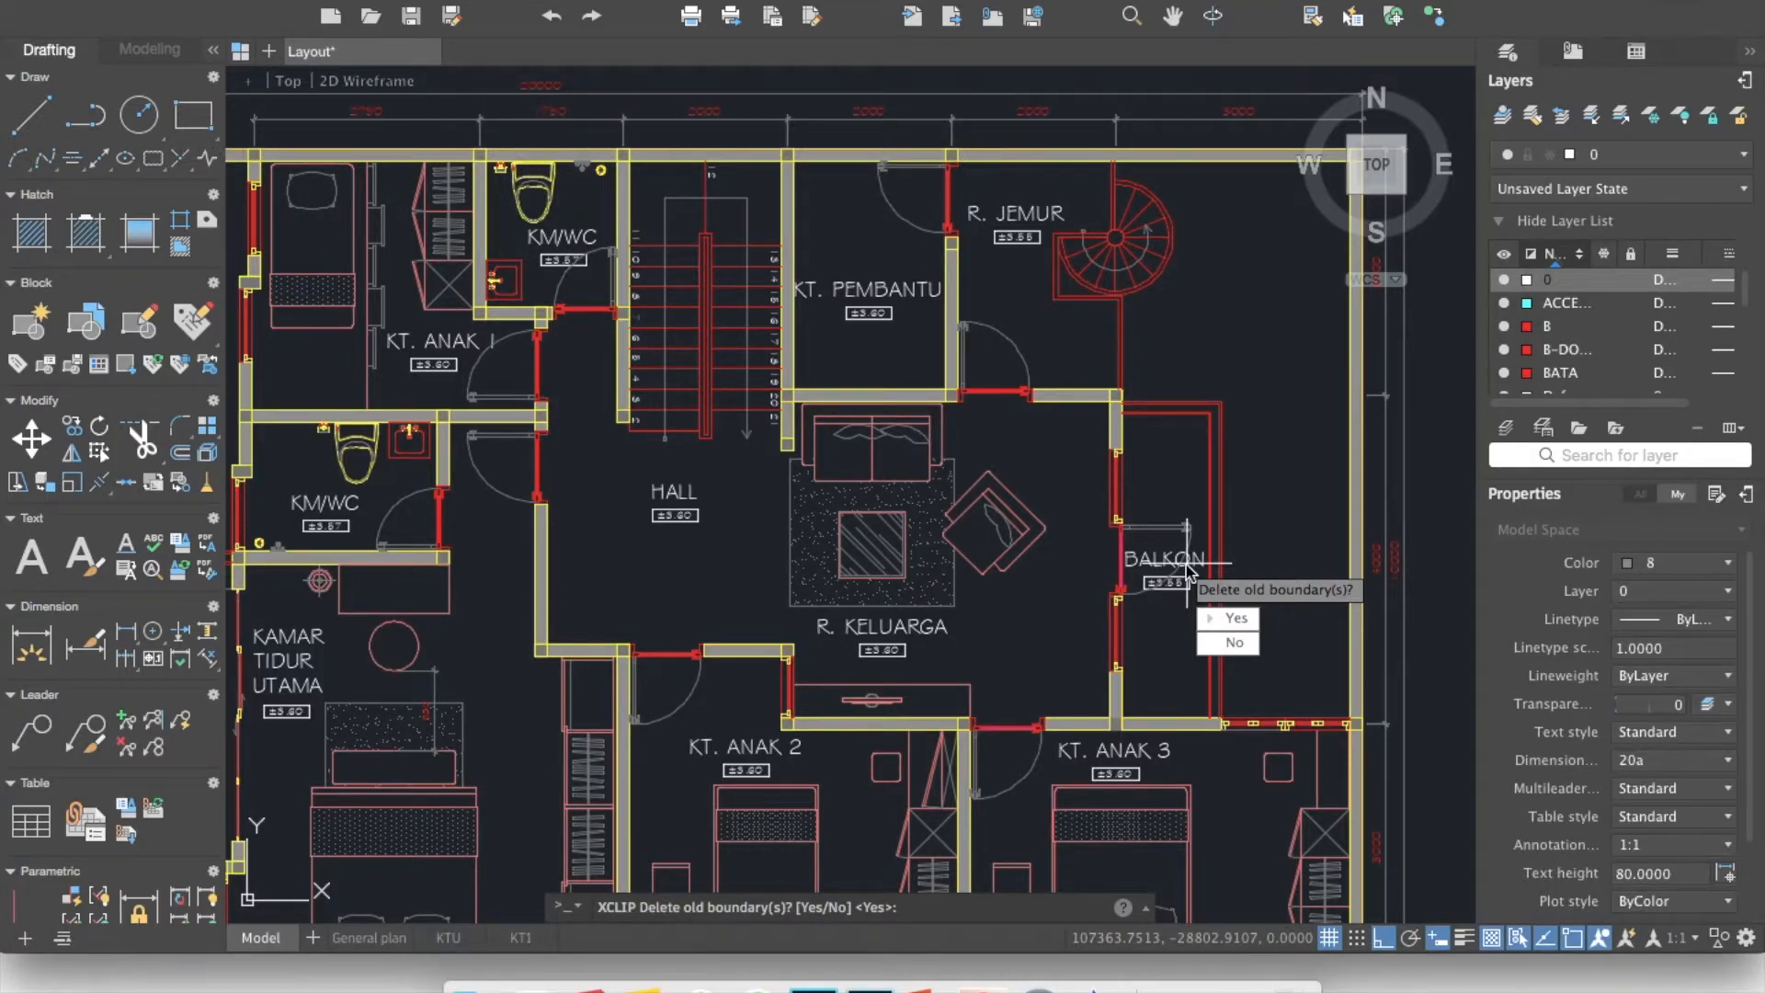
left_click(1215, 619)
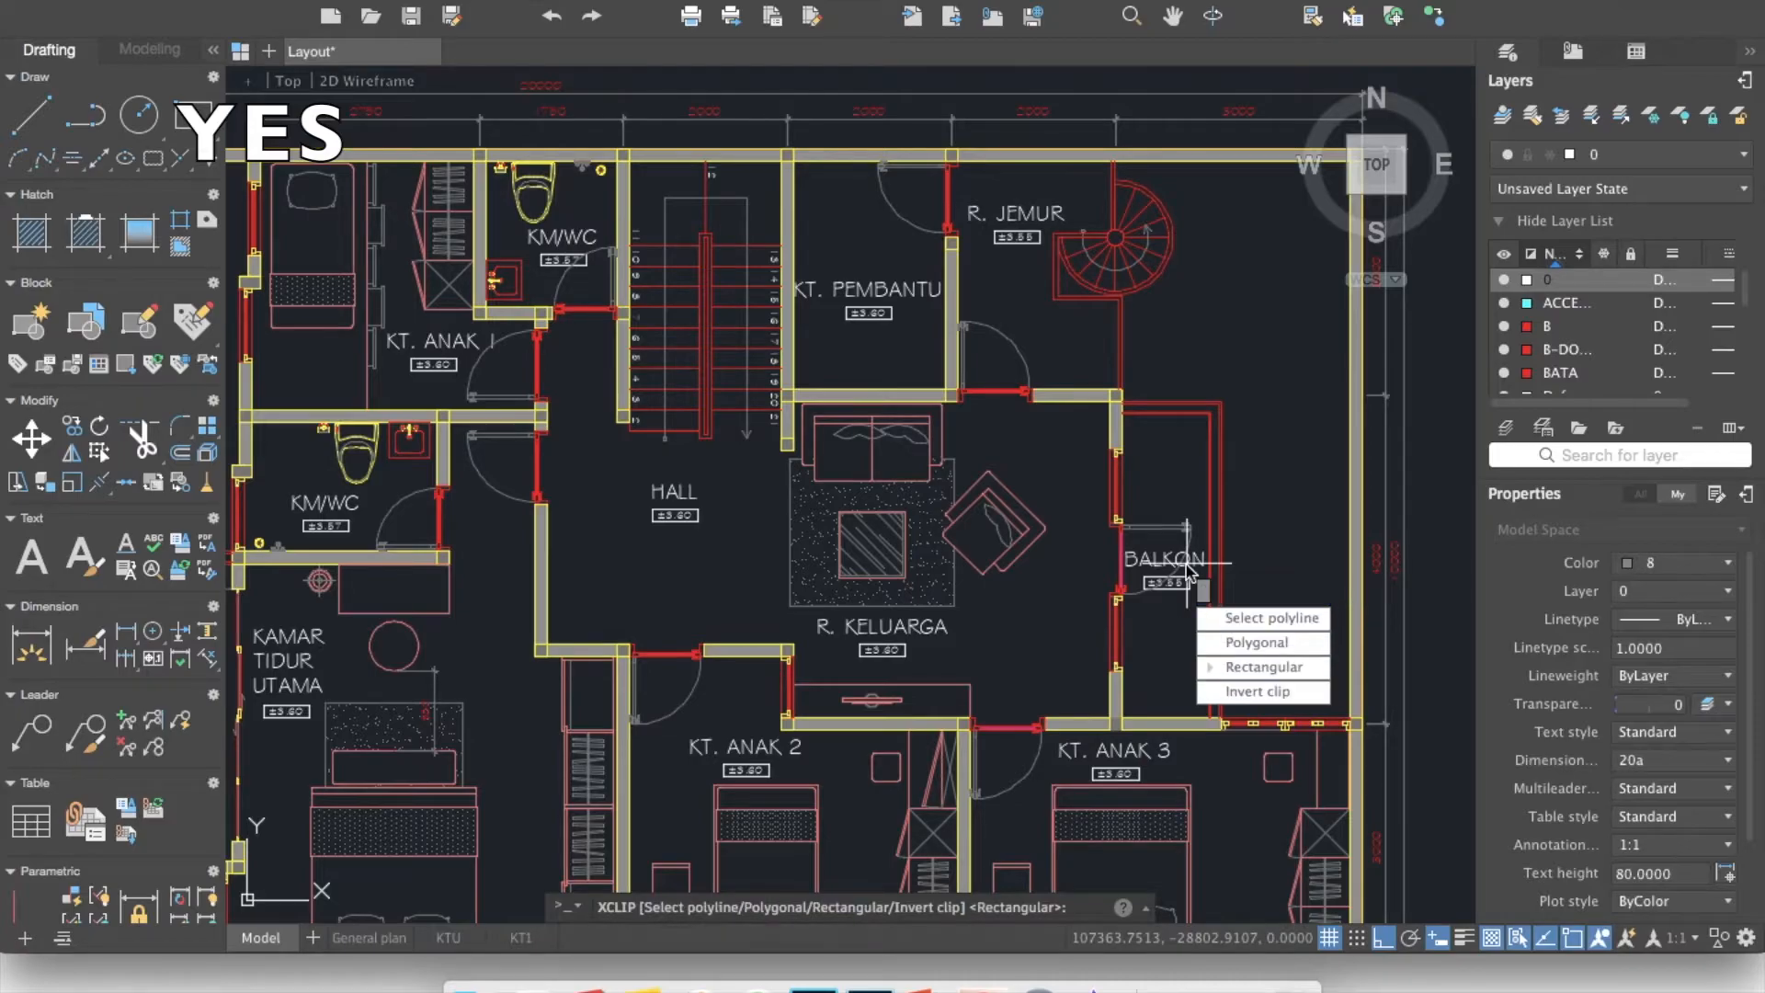
left_click(1321, 649)
middle_click_drag(1095, 355, 1037, 457)
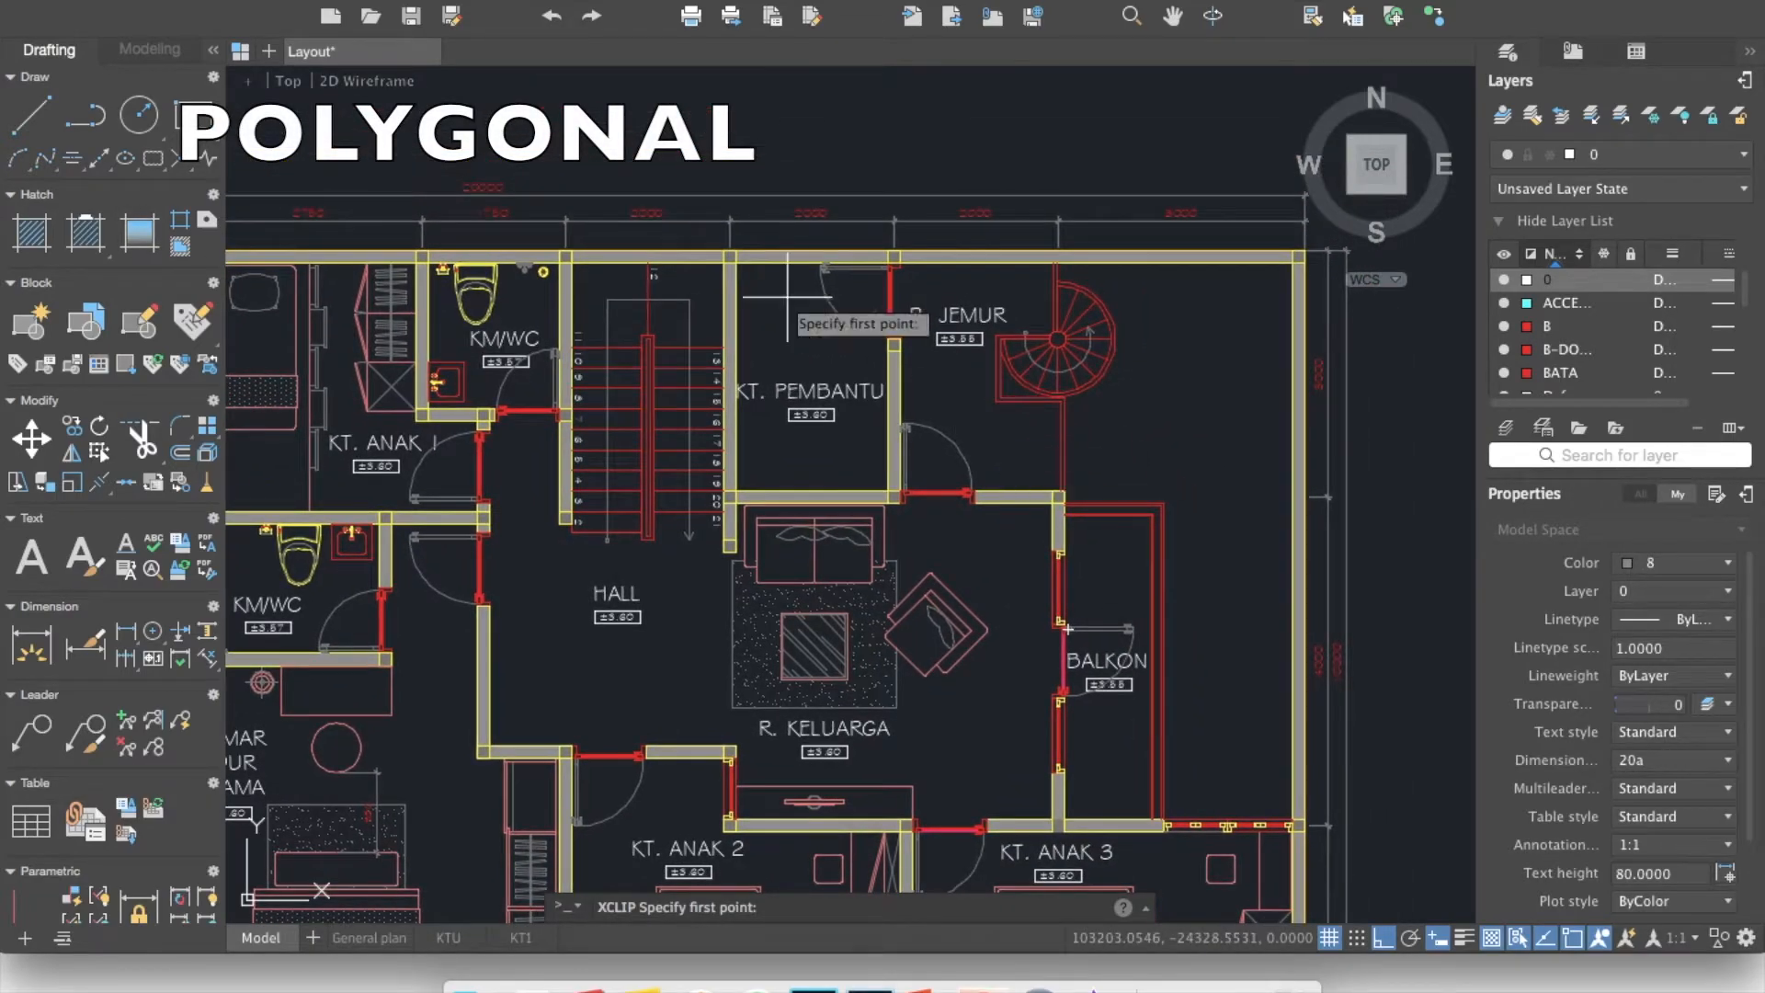
Trace the polygonal clip boundary around the upper KM/WC, staircase, HALL, R. KELUARGA and BALKON, including the dimensions above, and close it.
left_click(395, 166)
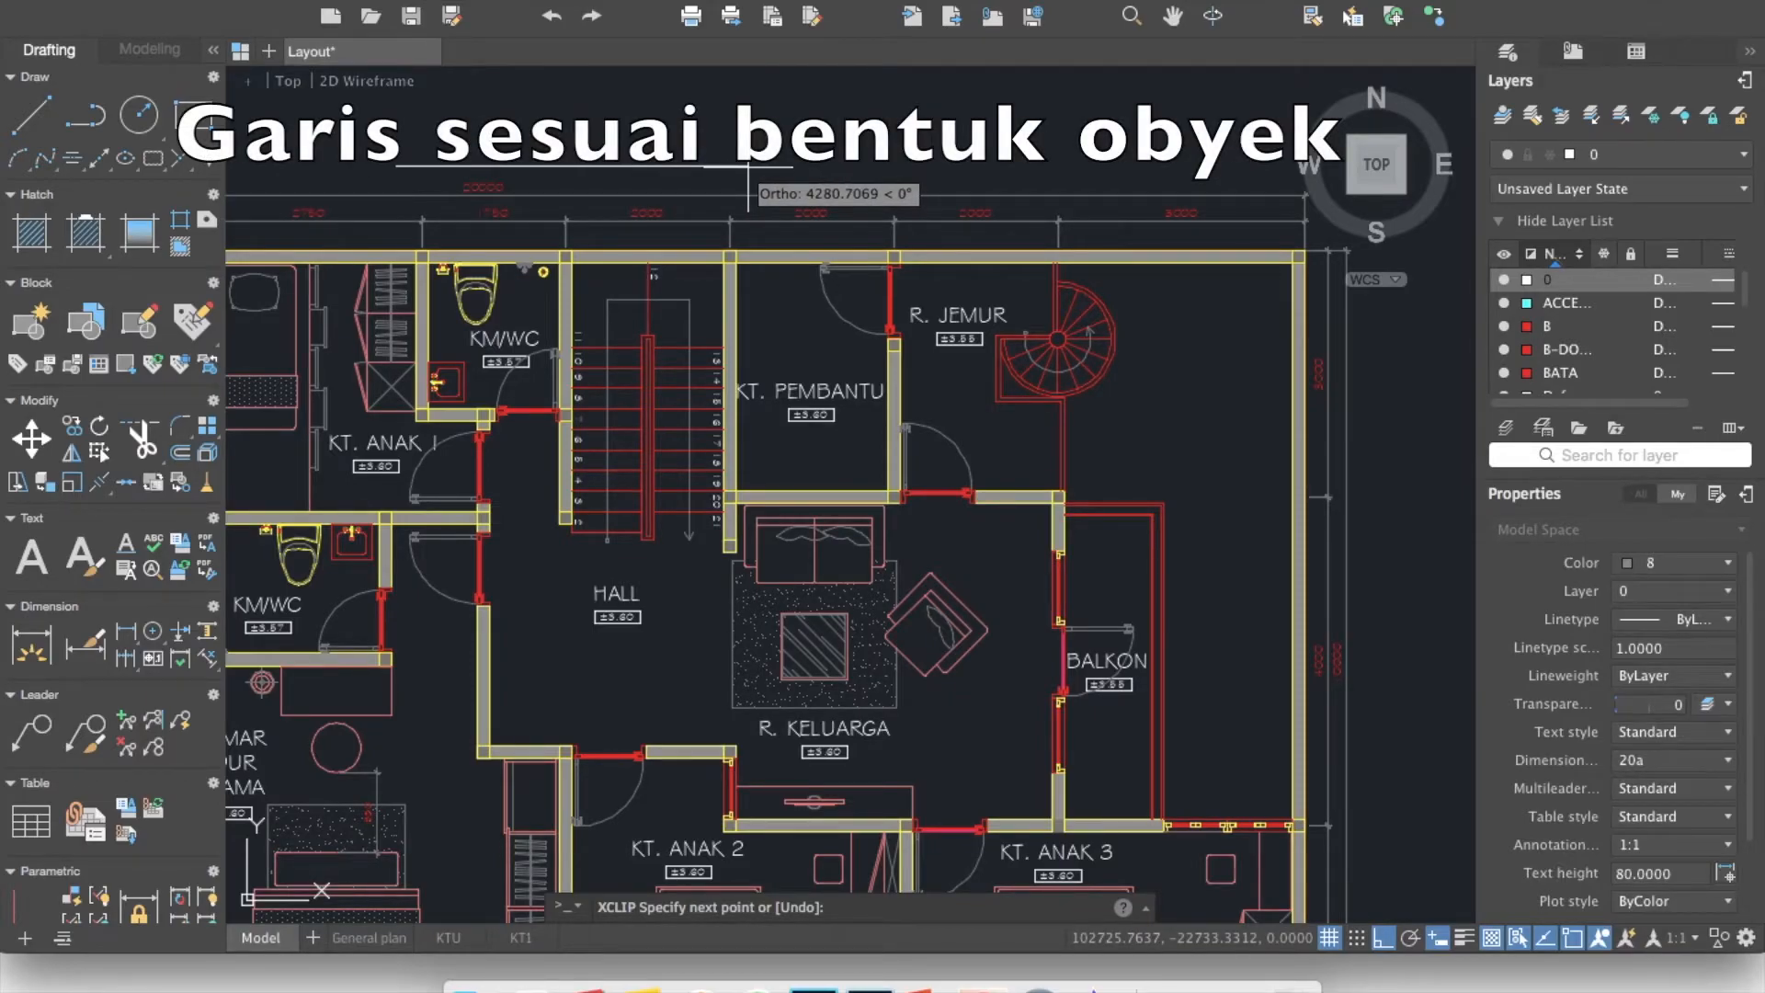
left_click(746, 166)
middle_click_drag(746, 479, 733, 441)
left_click(733, 440)
left_click(1155, 441)
scroll(1186, 662, "up", 4)
left_click(1219, 663)
scroll(1220, 663, "down", 4)
scroll(787, 570, "up", 8)
left_click(654, 684)
left_click(634, 145)
middle_click_drag(622, 188, 1308, 500)
scroll(1295, 497, "down", 5)
left_click(681, 475)
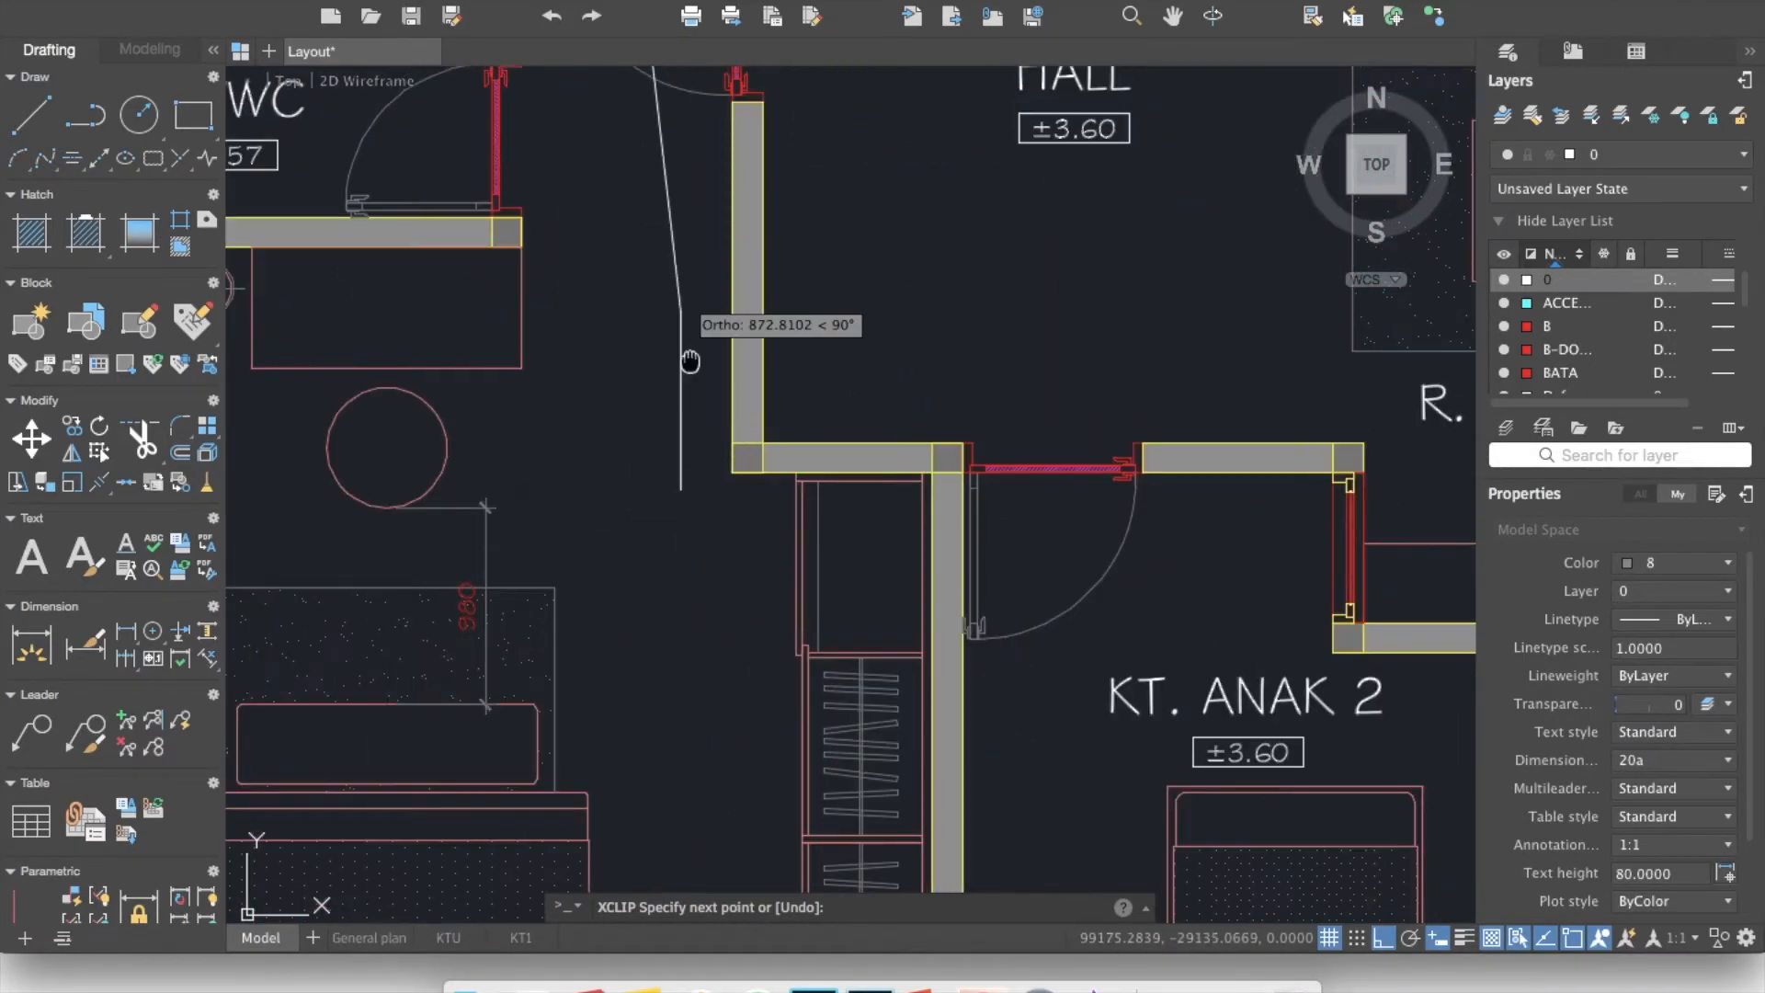
middle_click_drag(690, 297, 675, 730)
middle_click_drag(675, 234, 674, 347)
scroll(674, 331, "up", 5)
left_click(674, 319)
middle_click_drag(317, 313, 643, 579)
scroll(634, 584, "up", 5)
left_click(631, 587)
scroll(631, 506, "down", 10)
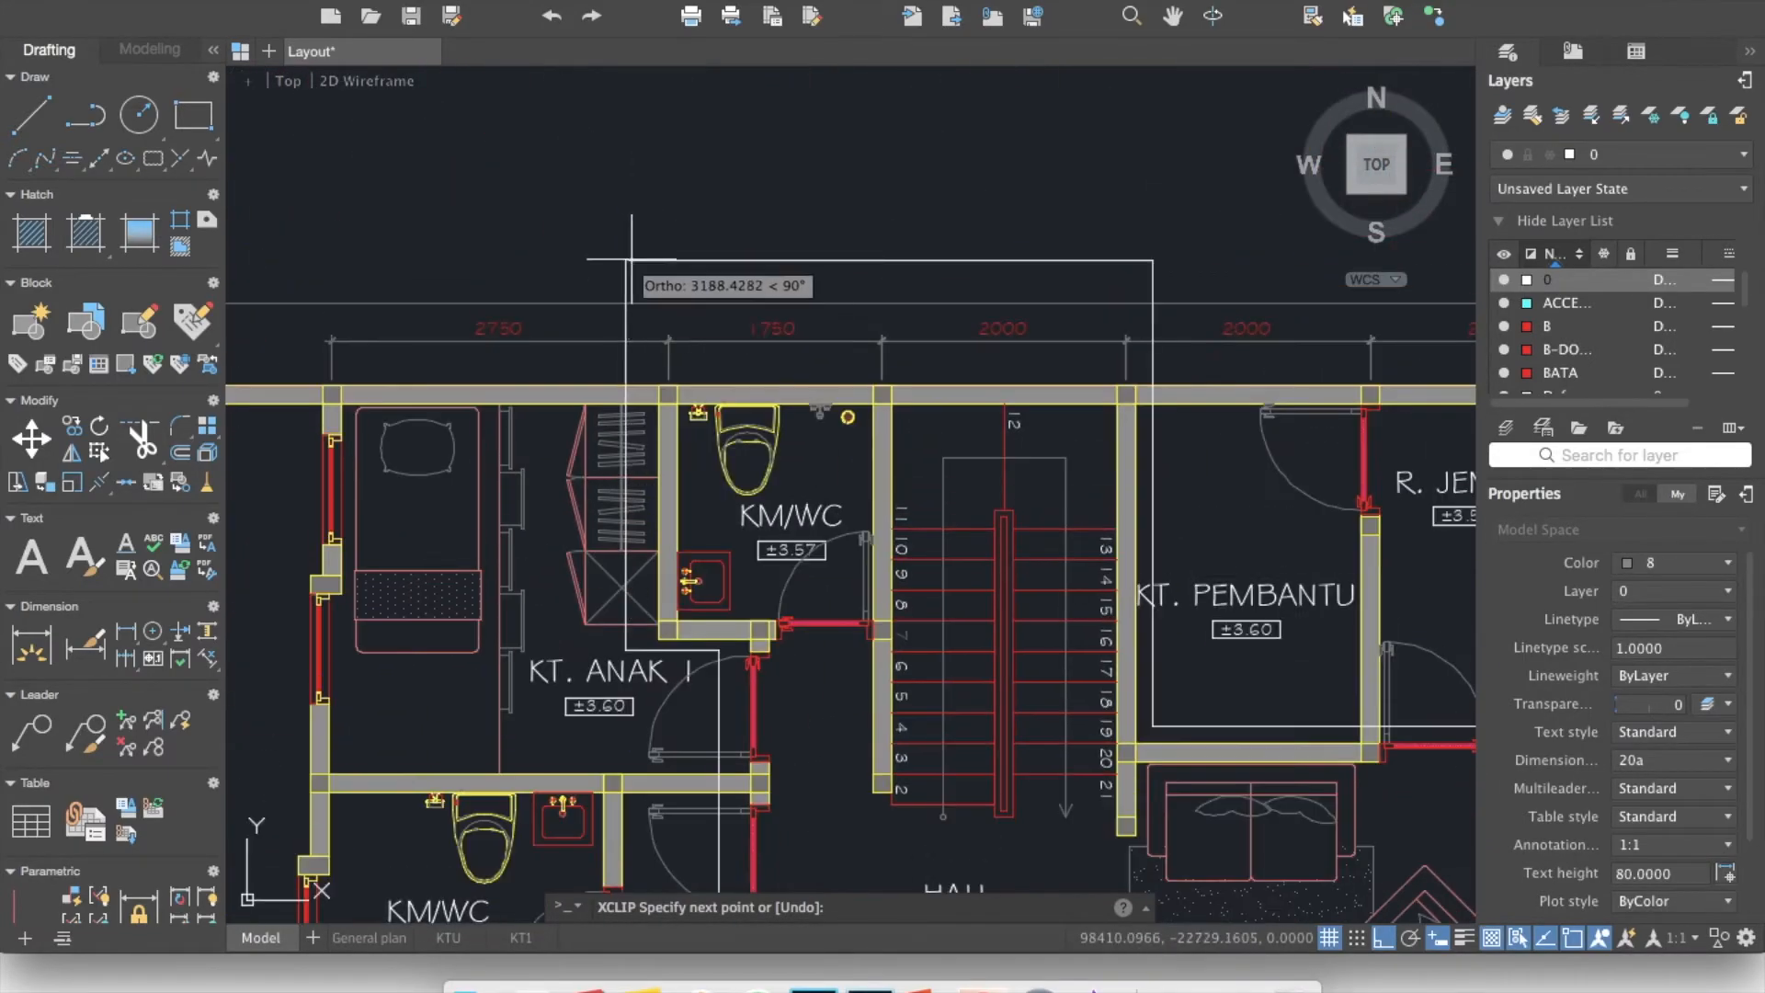
left_click(628, 261)
key("Return")
scroll(1198, 667, "down", 5)
middle_click_drag(1198, 667, 702, 356)
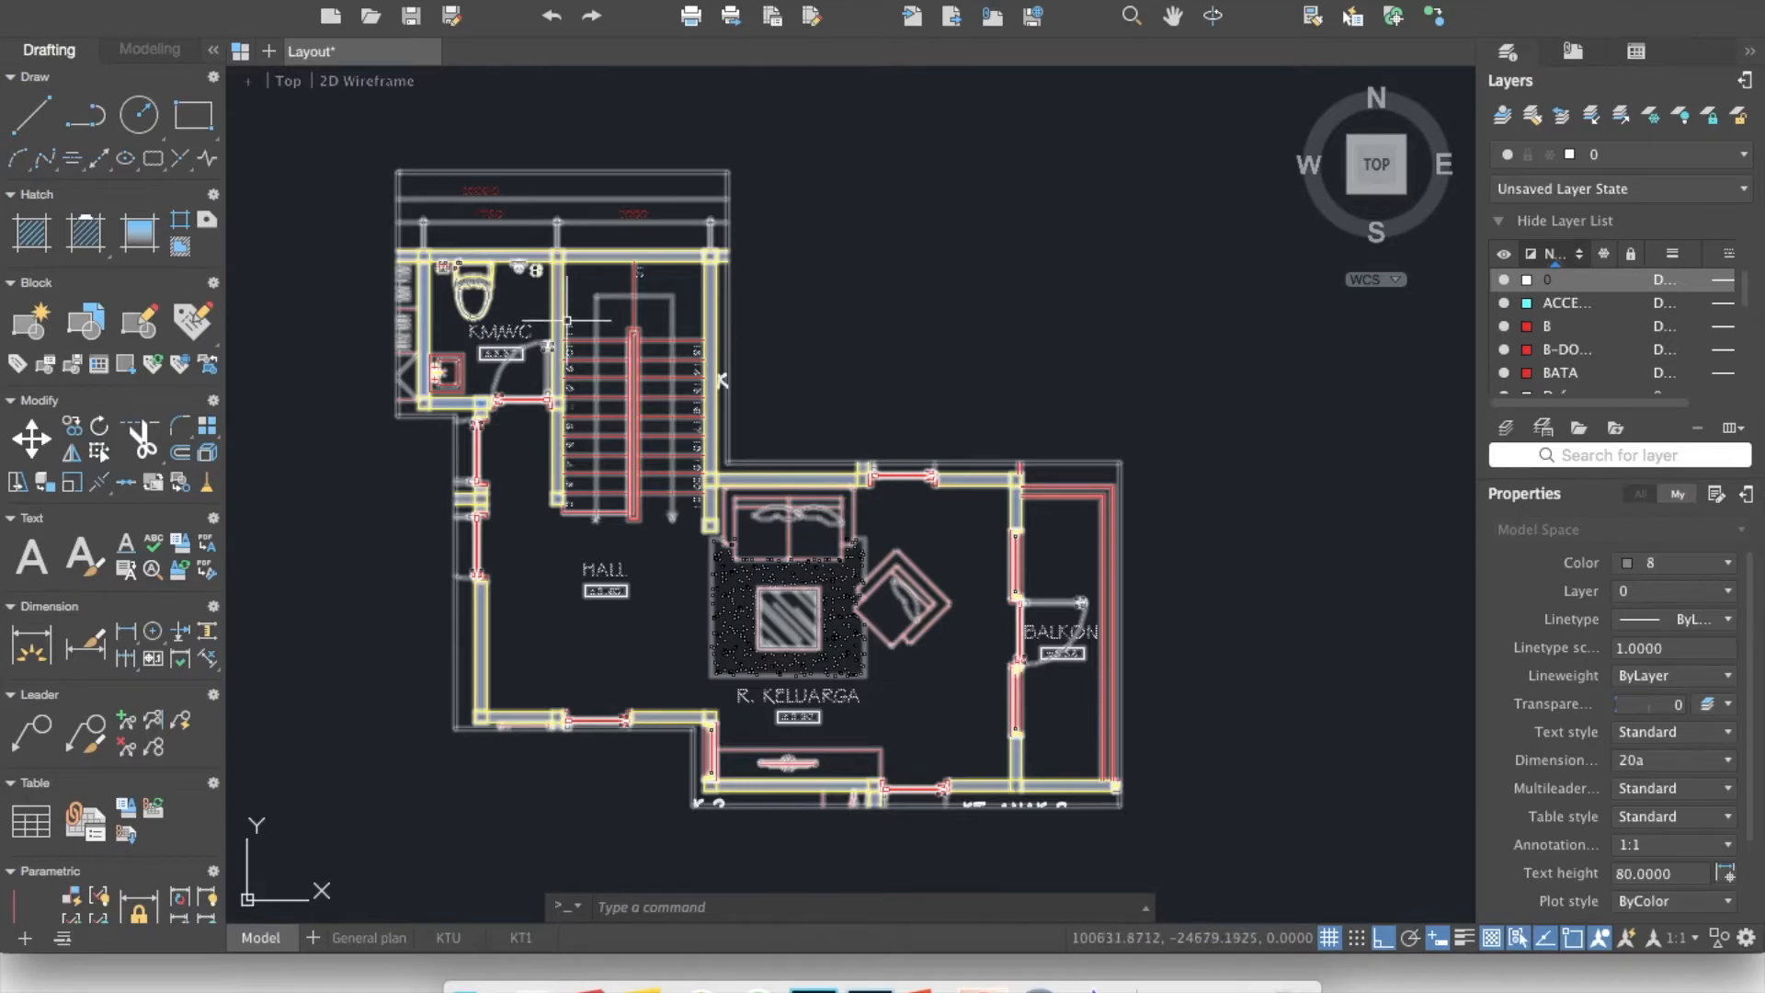
Examine the clipped hall plans and how they line up with the section drawings below them.
scroll(516, 398, "up", 4)
middle_click_drag(517, 398, 574, 449)
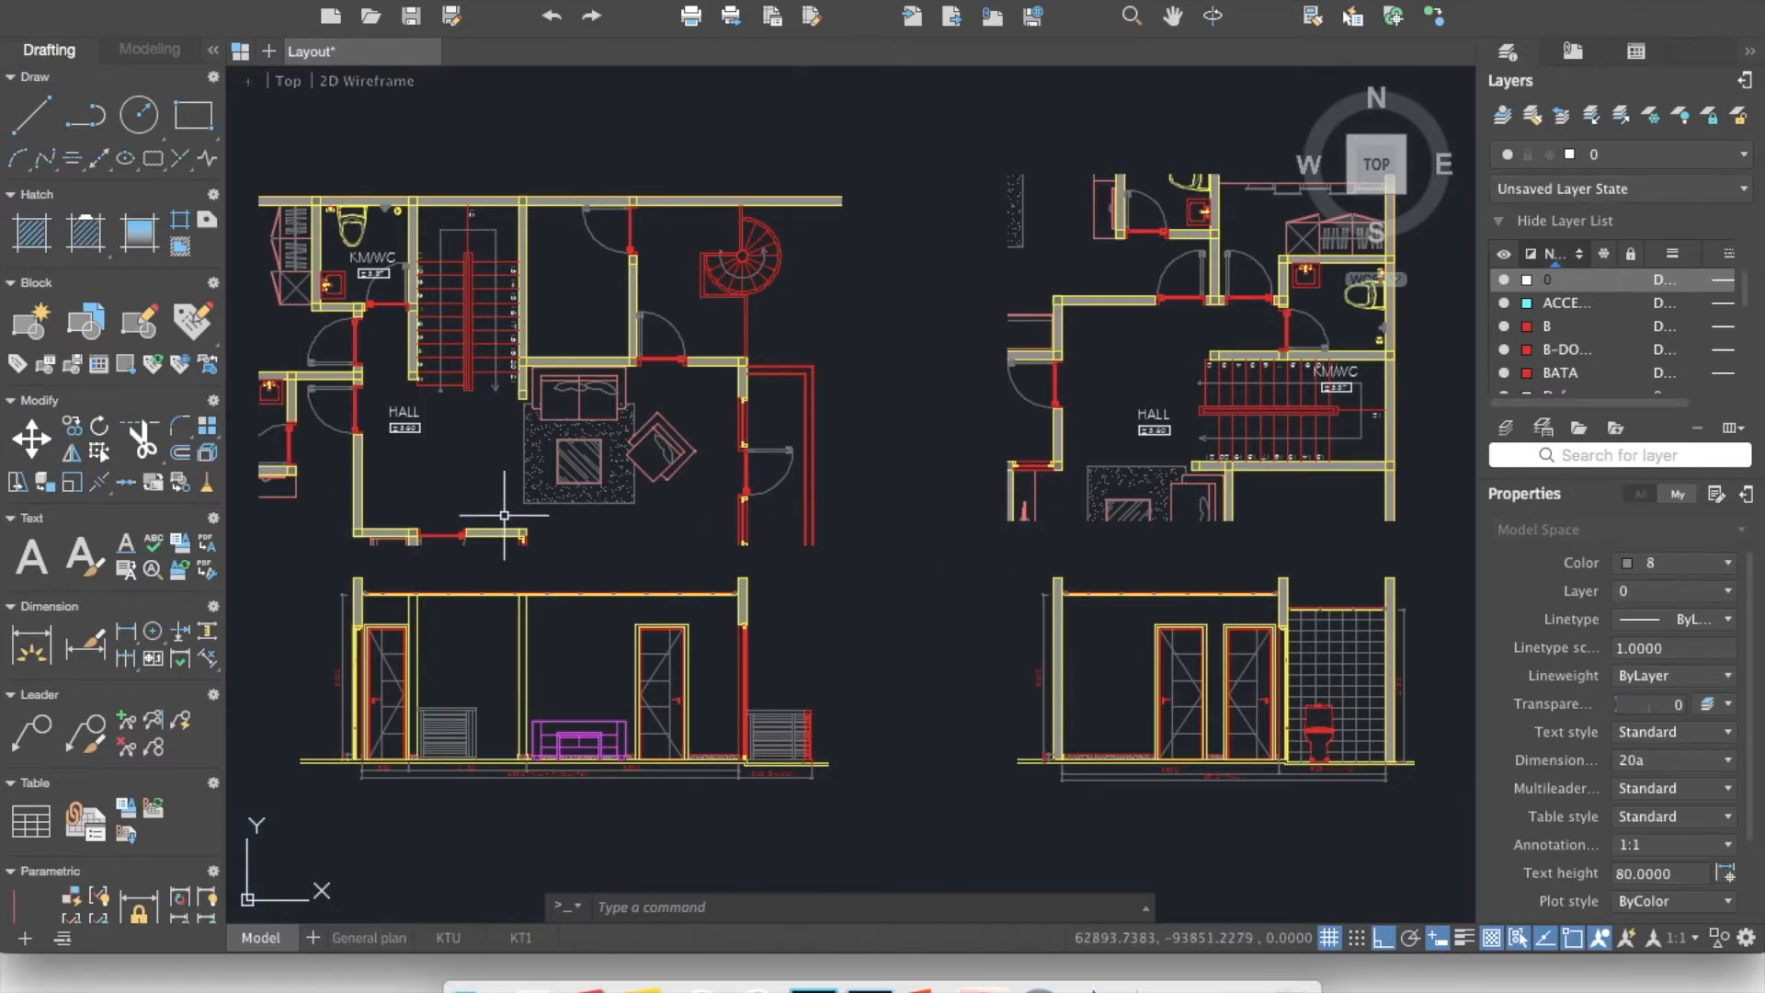
middle_click_drag(296, 505, 370, 512)
scroll(370, 512, "up", 3)
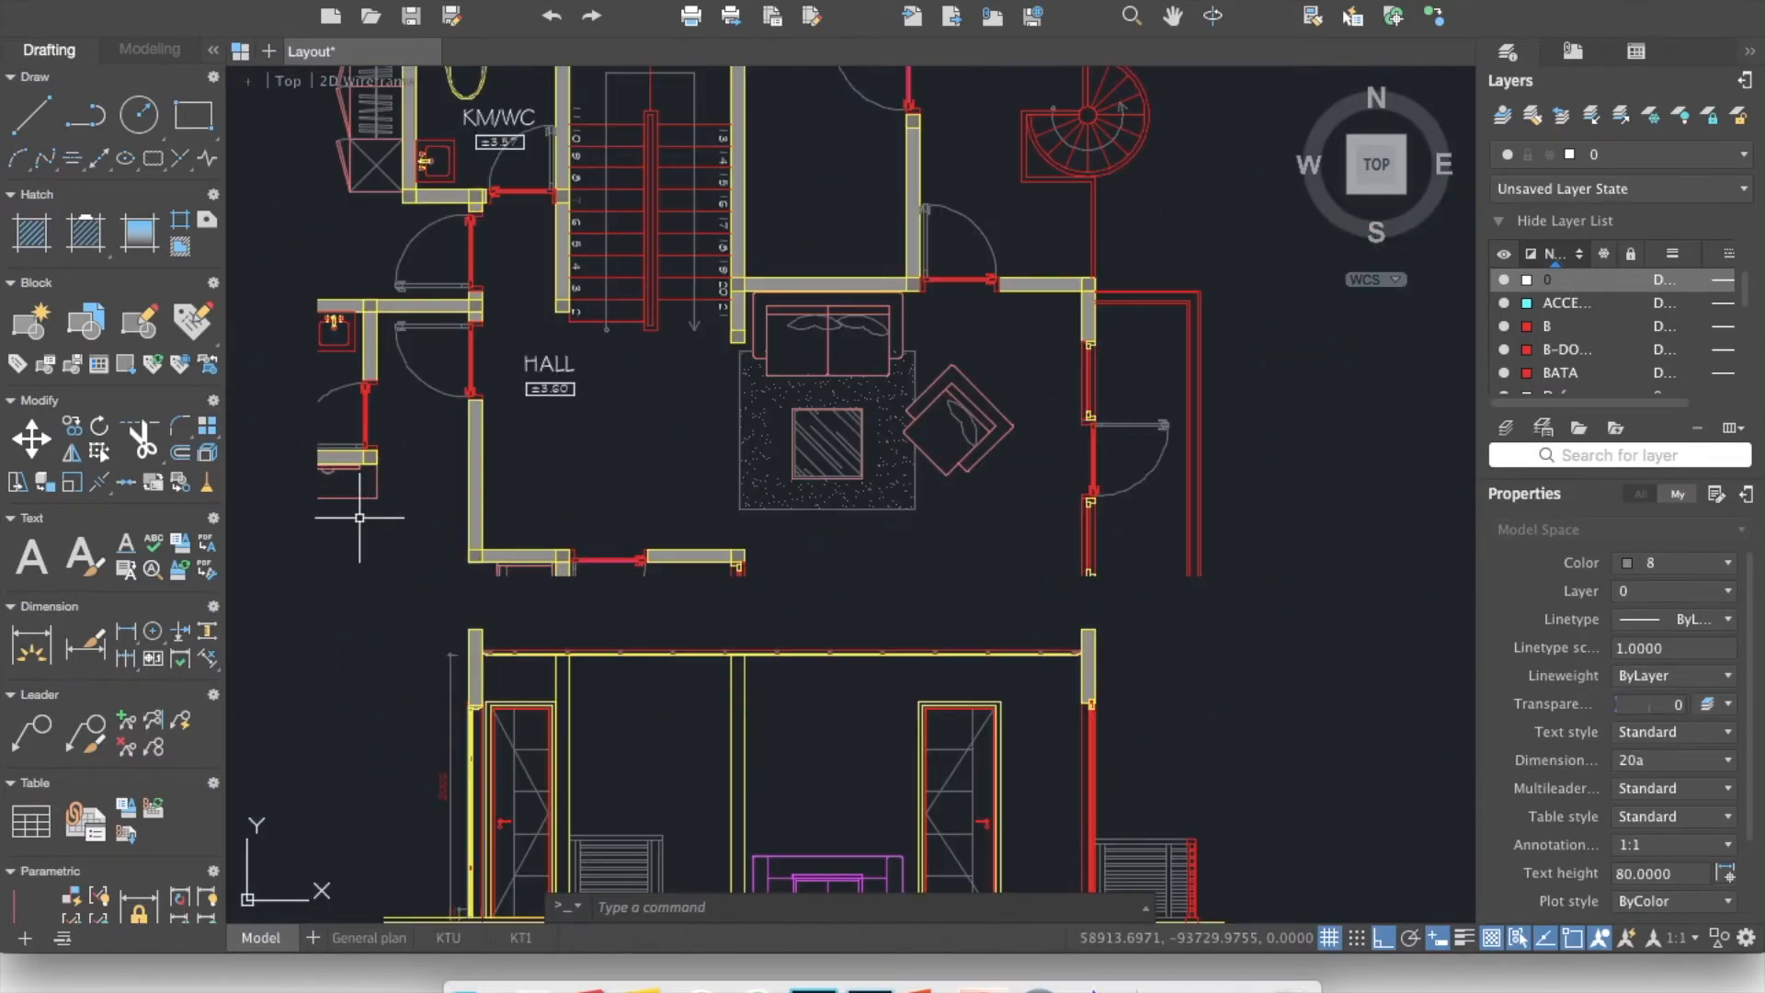
scroll(373, 478, "down", 3)
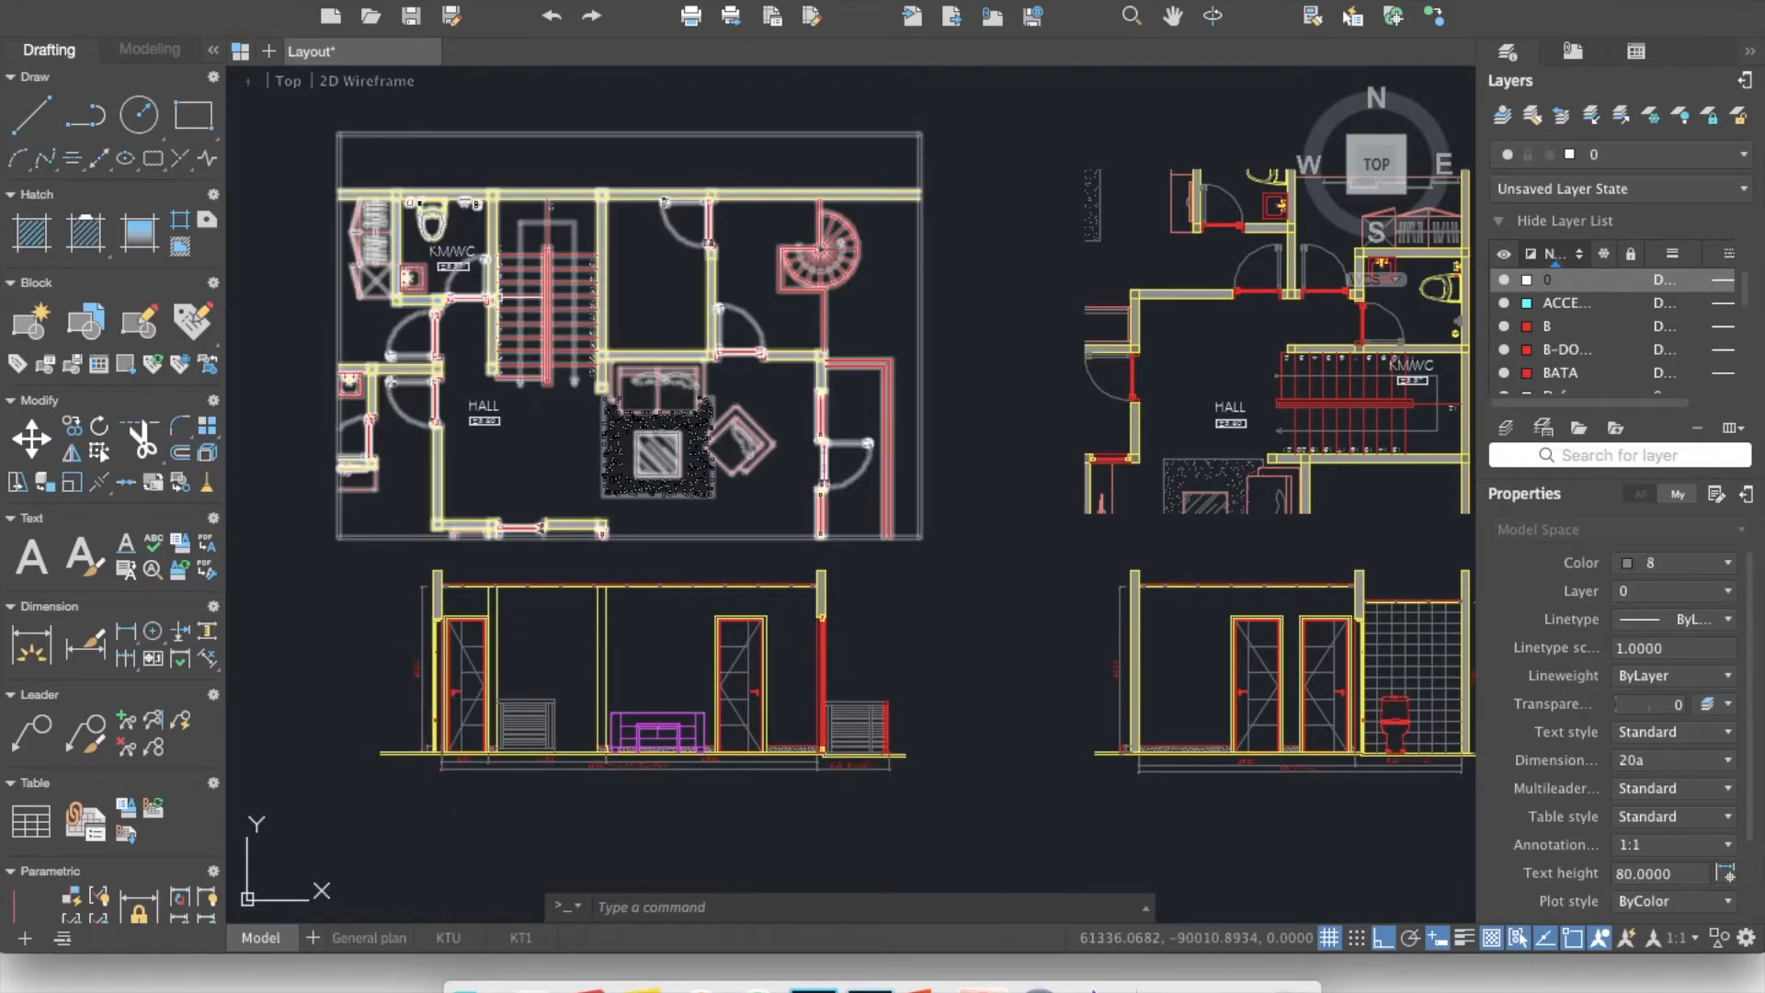
middle_click_drag(977, 492, 551, 481)
scroll(1045, 563, "up", 2)
middle_click_drag(1045, 563, 914, 651)
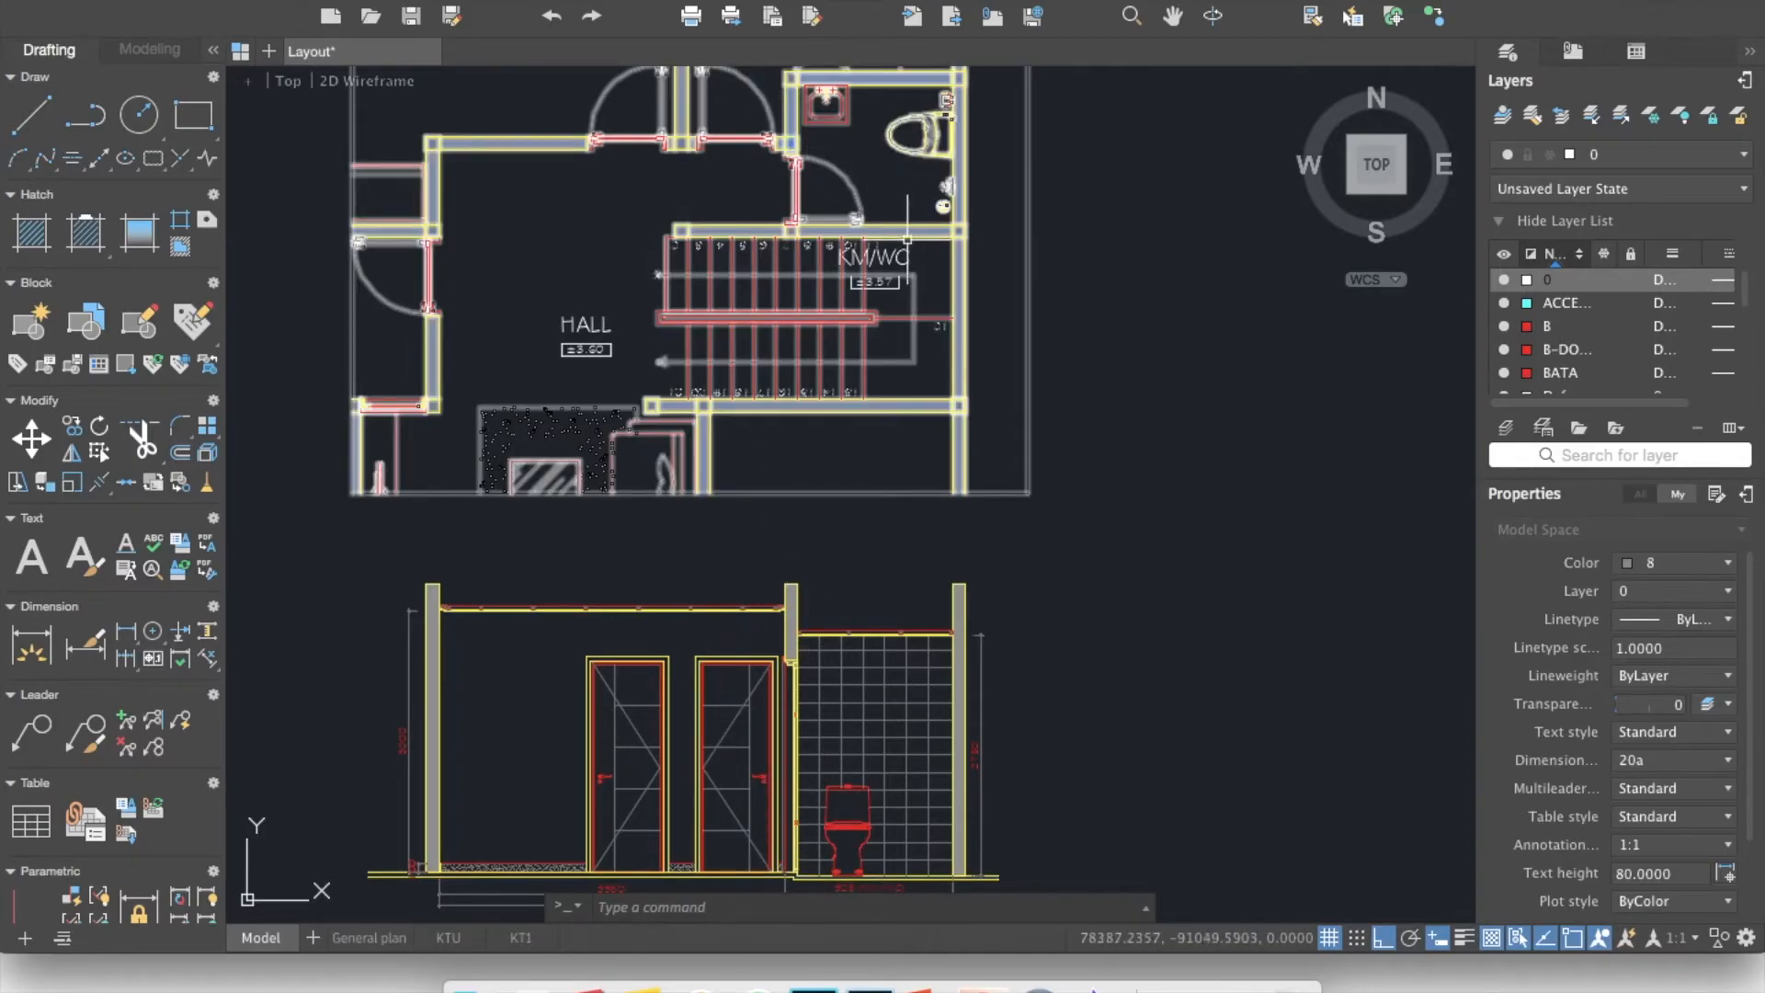
middle_click_drag(896, 546, 1158, 444)
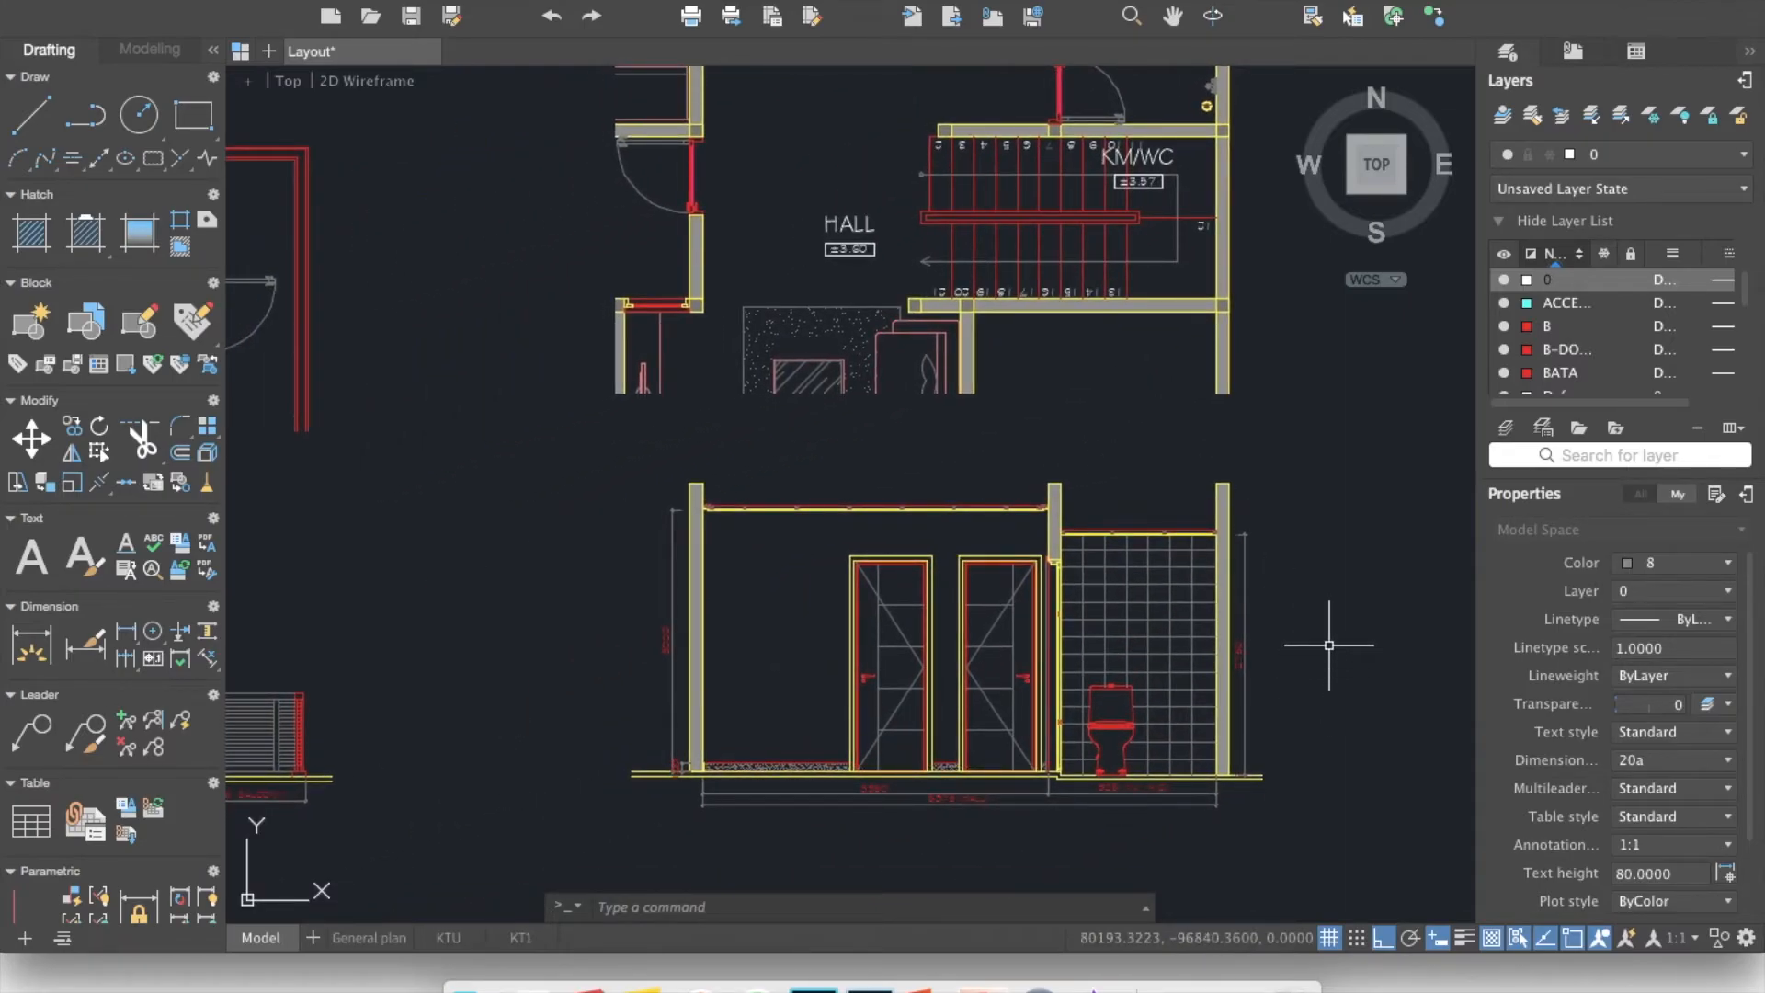
middle_click_drag(1330, 693, 1326, 686)
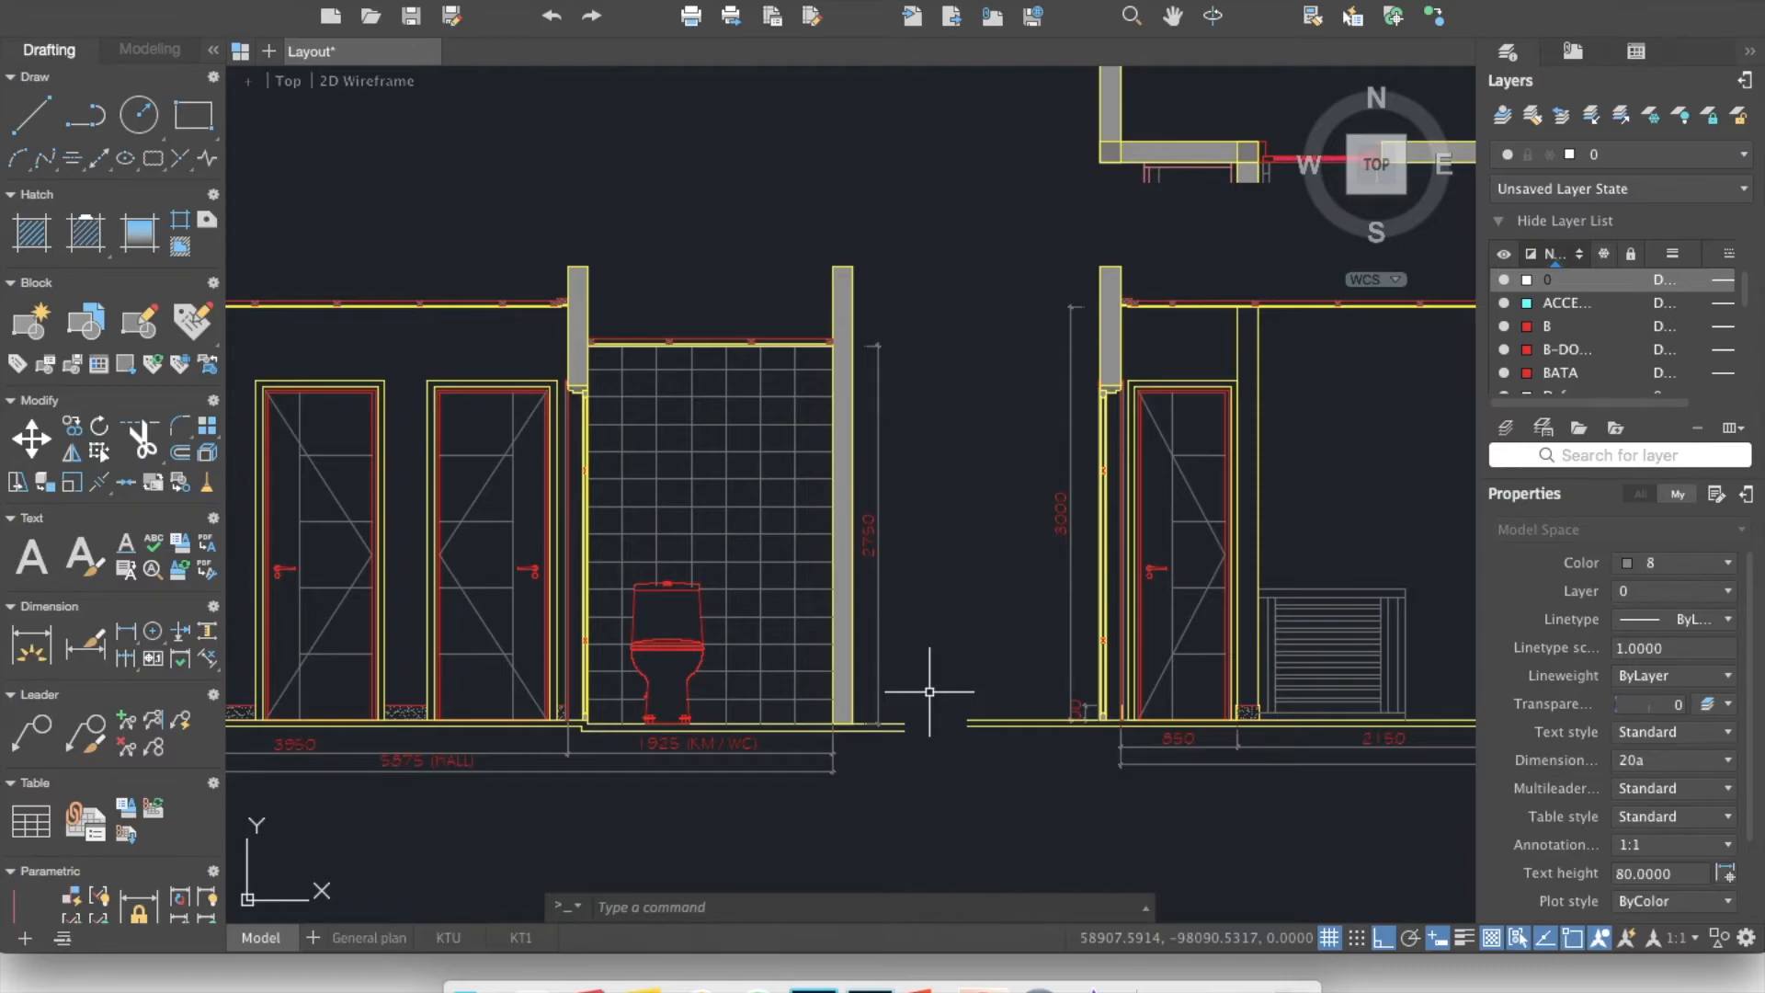
Clip the hall and KM/WC section block with XCLIP, using a new rectangular boundary around the wall between the two rooms.
type("xclip")
key("space")
left_click(917, 691)
left_click(807, 654)
key("space")
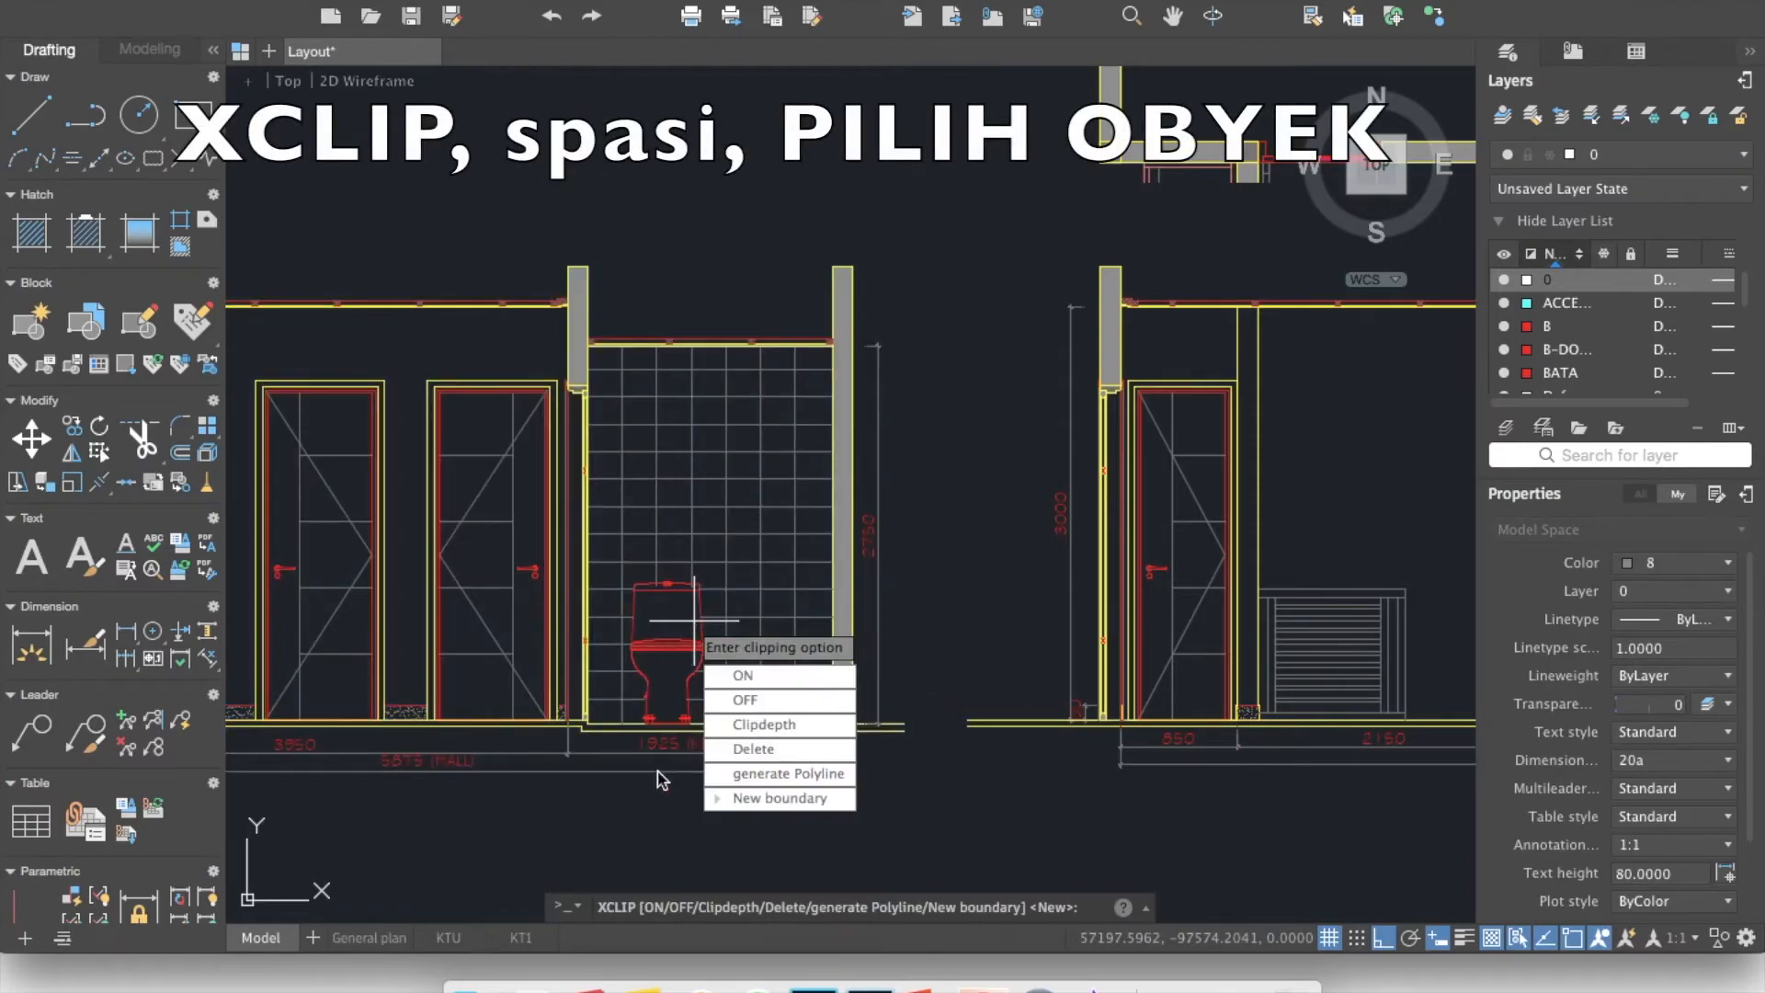
left_click(745, 806)
left_click(740, 731)
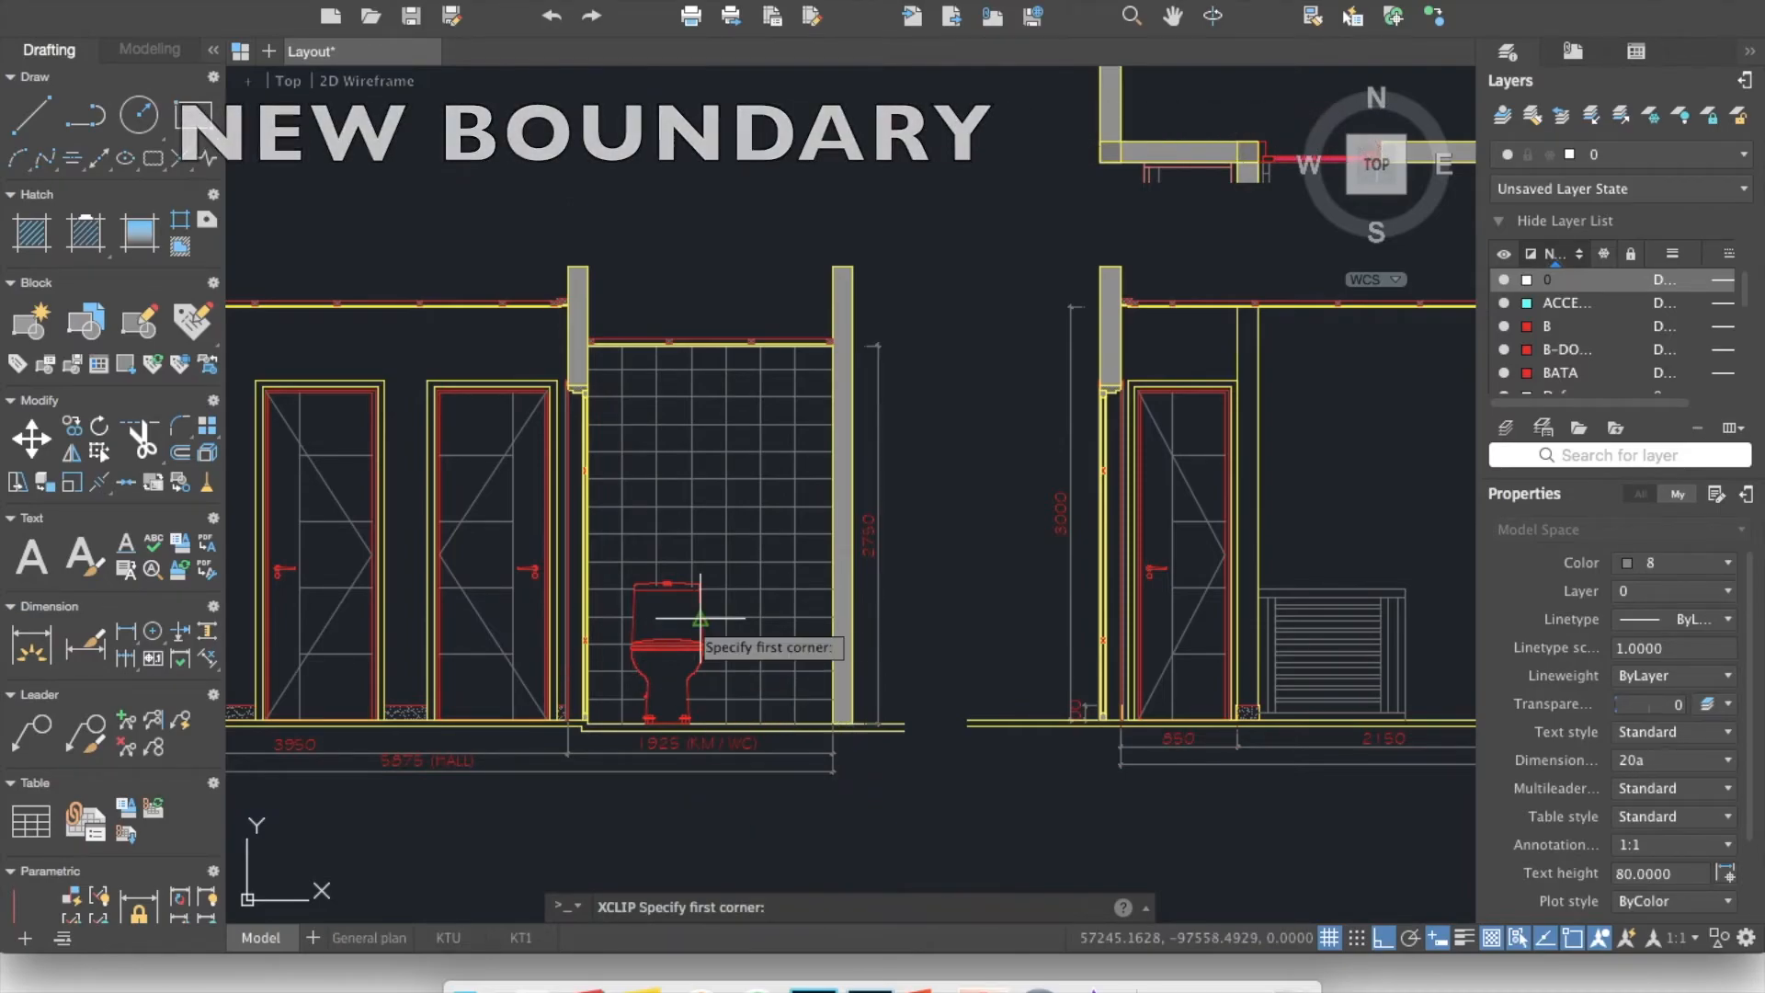
left_click(622, 799)
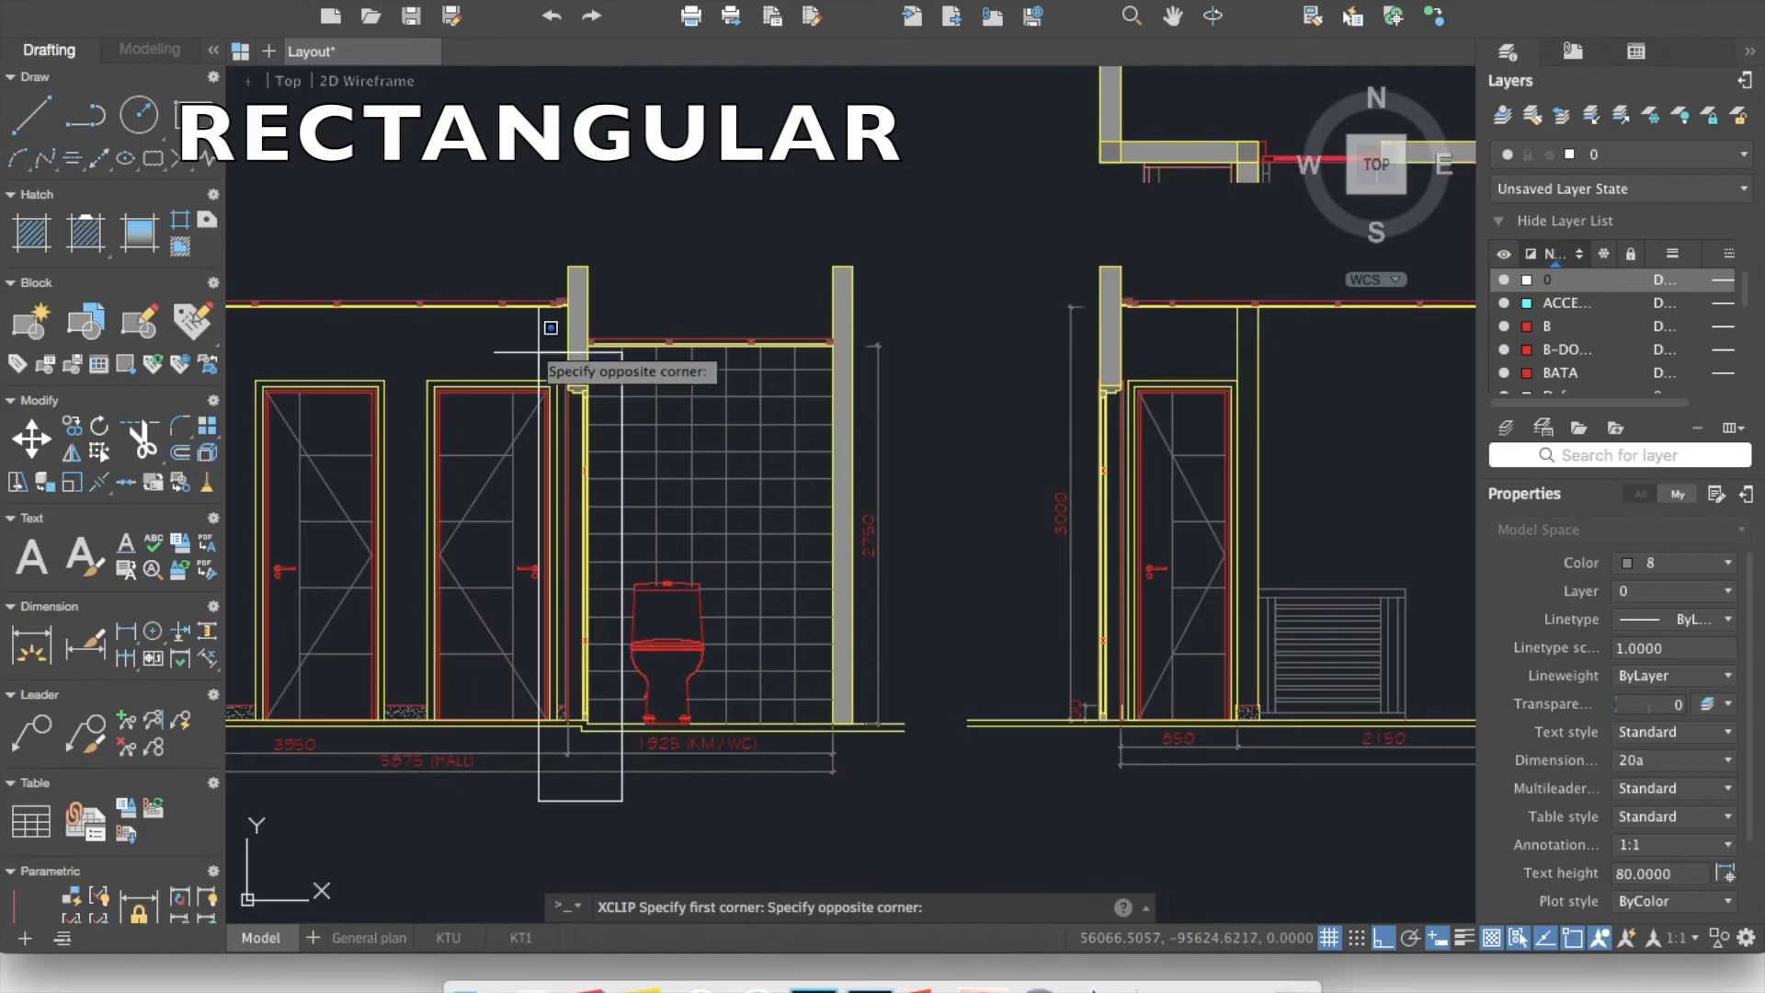
left_click(529, 237)
Move the clipped wall section horizontally by about 1940 units, toward the neighbouring hall section.
type("m")
key("Return")
left_click(599, 239)
left_click(550, 304)
key("Return")
left_click(426, 220)
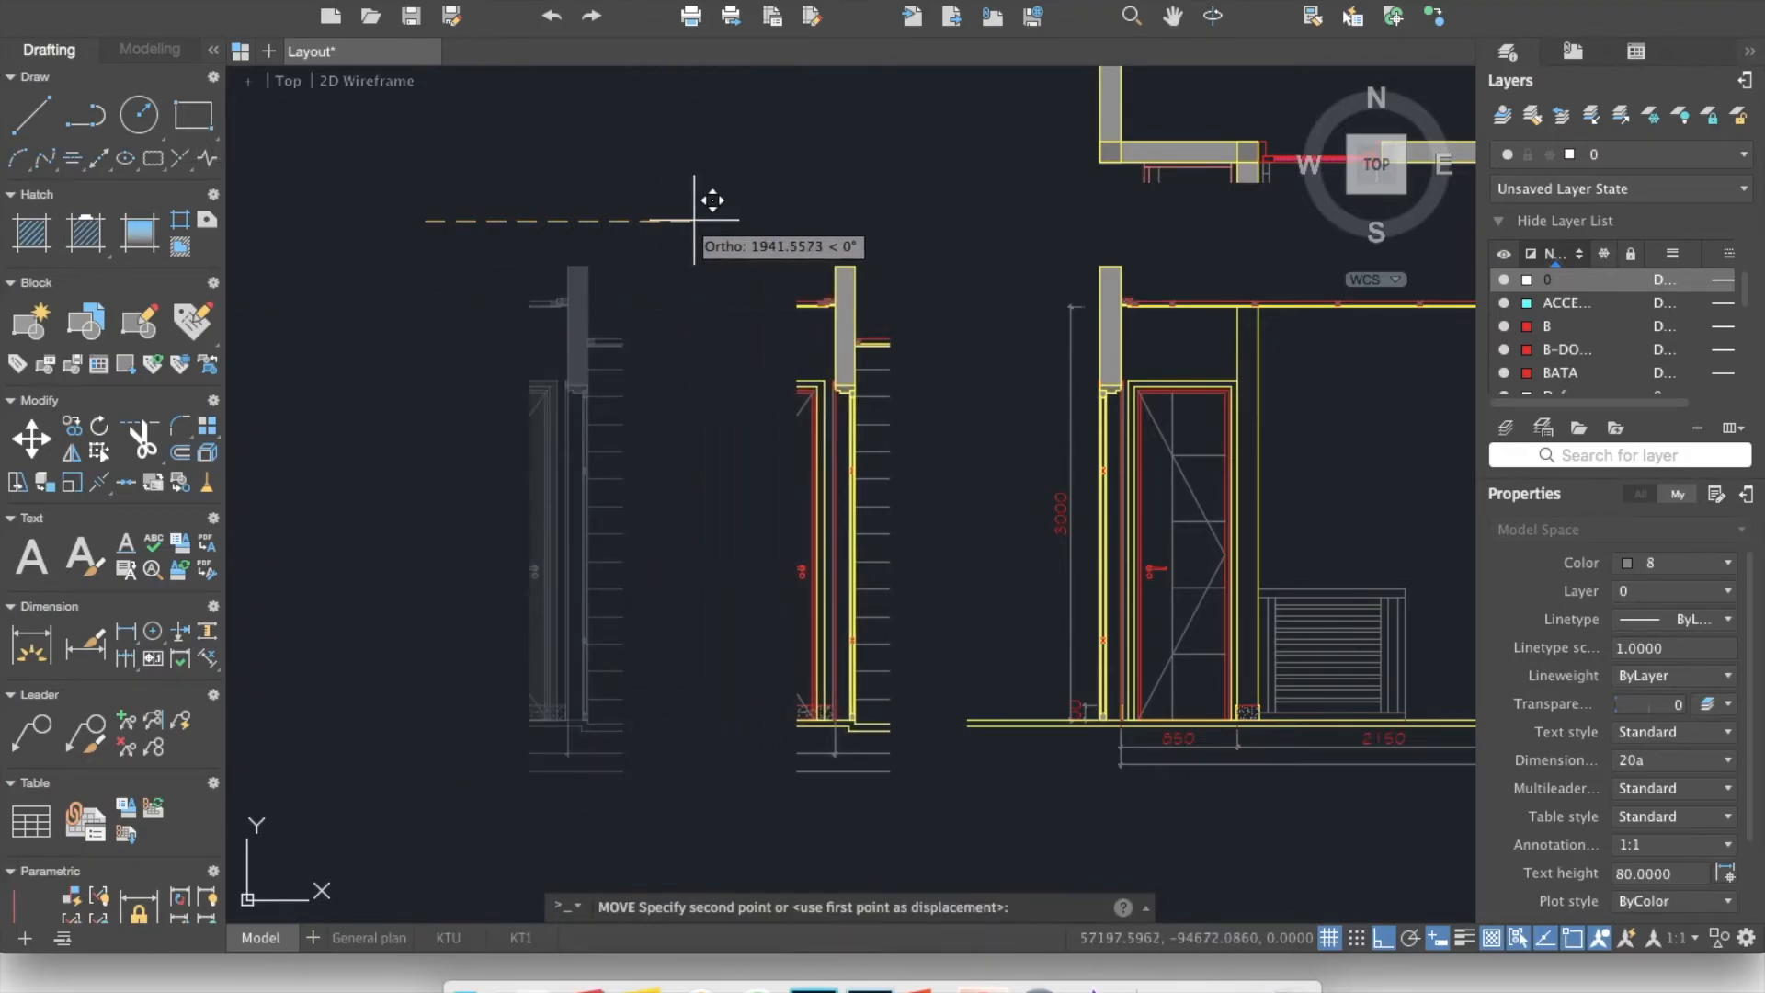
left_click(696, 218)
Convert the hall and balcony section drawing into a block named tampak depan.
mouse_move(957, 345)
middle_mouse_down()
mouse_move(586, 385)
mouse_move(717, 570)
middle_mouse_up()
scroll(606, 379, "down", 3)
scroll(593, 457, "up", 2)
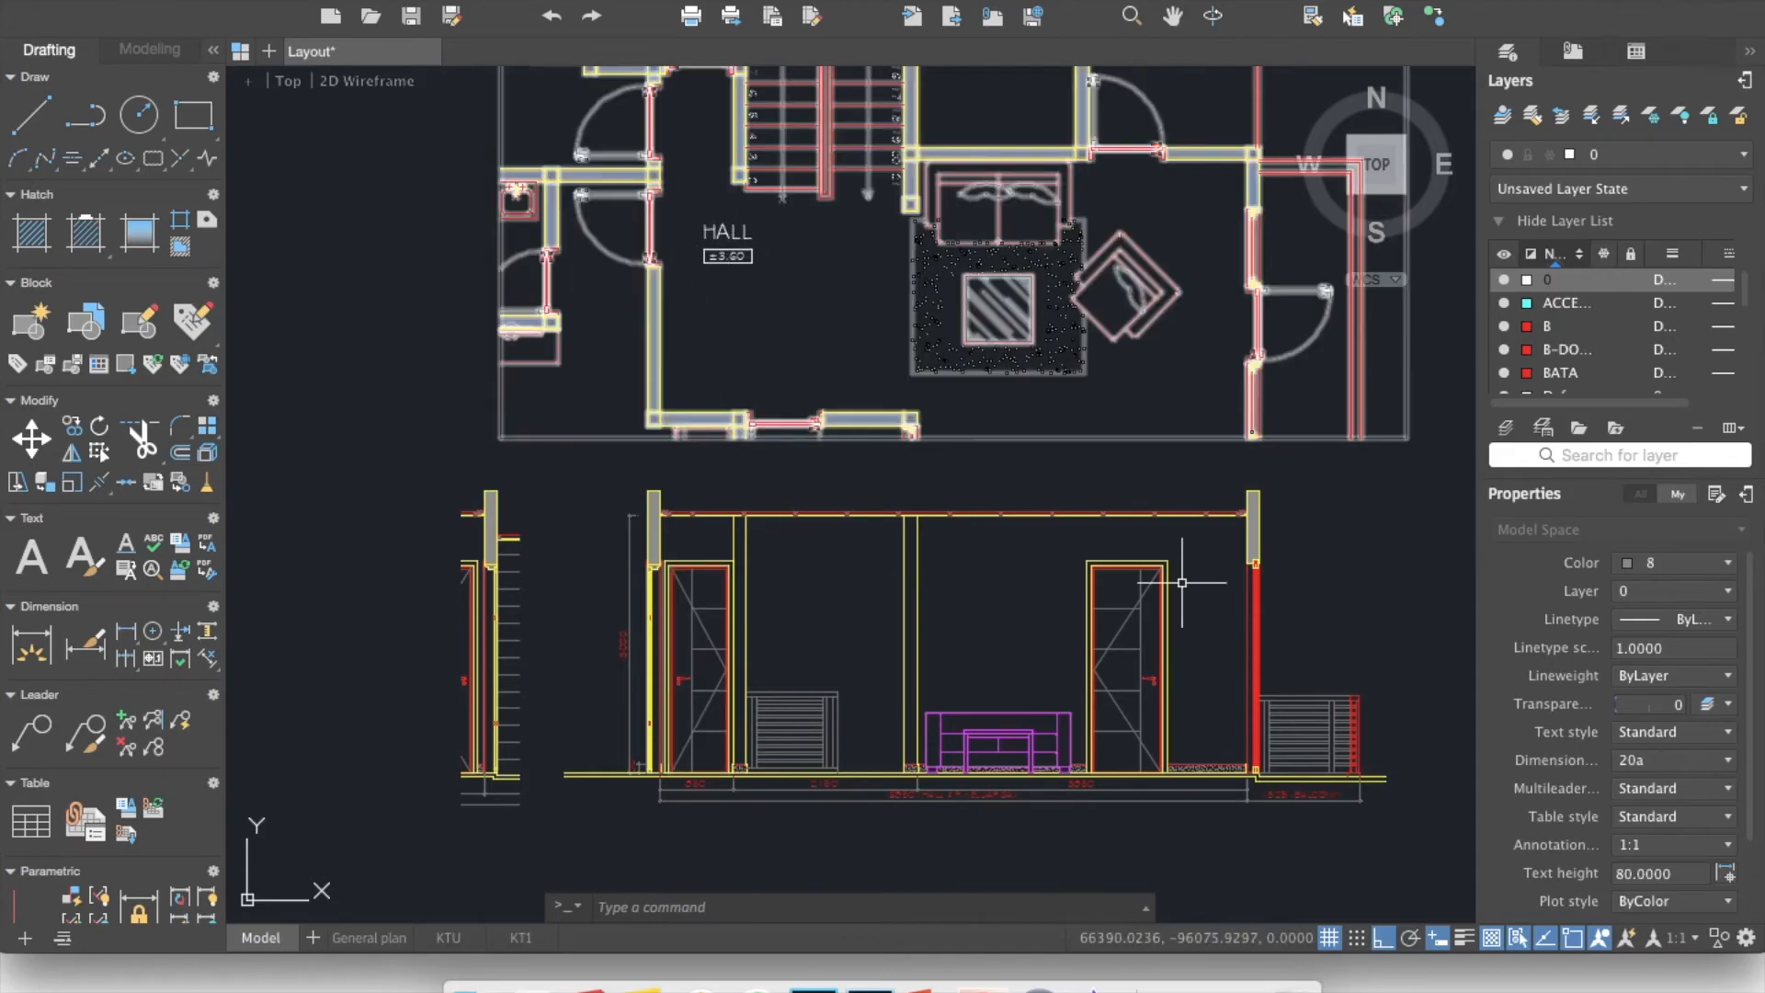
left_click(1406, 599)
left_click(582, 808)
type("b")
key("Return")
type("tampak ")
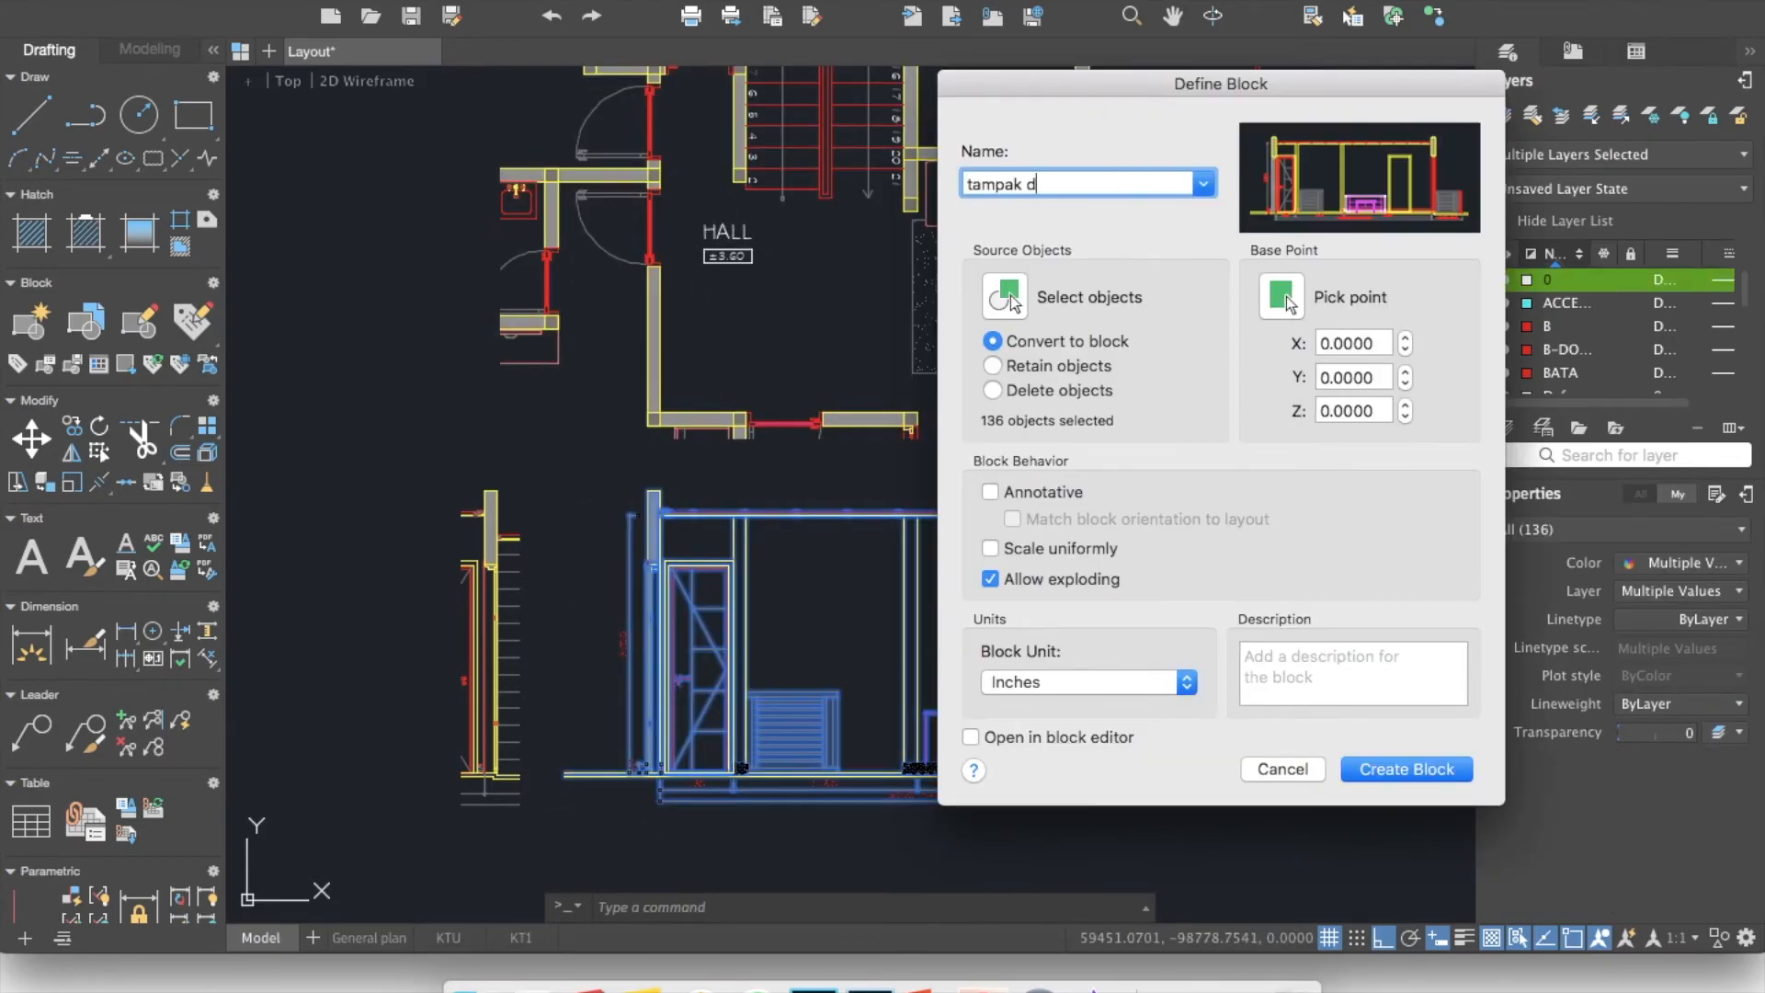
type("depan")
key("Return")
Clip the tampak depan block with XCLIP, using a new rectangular boundary around its left wall and first door.
type("xc")
key("Return")
left_click(820, 602)
left_click(706, 581)
key("Return")
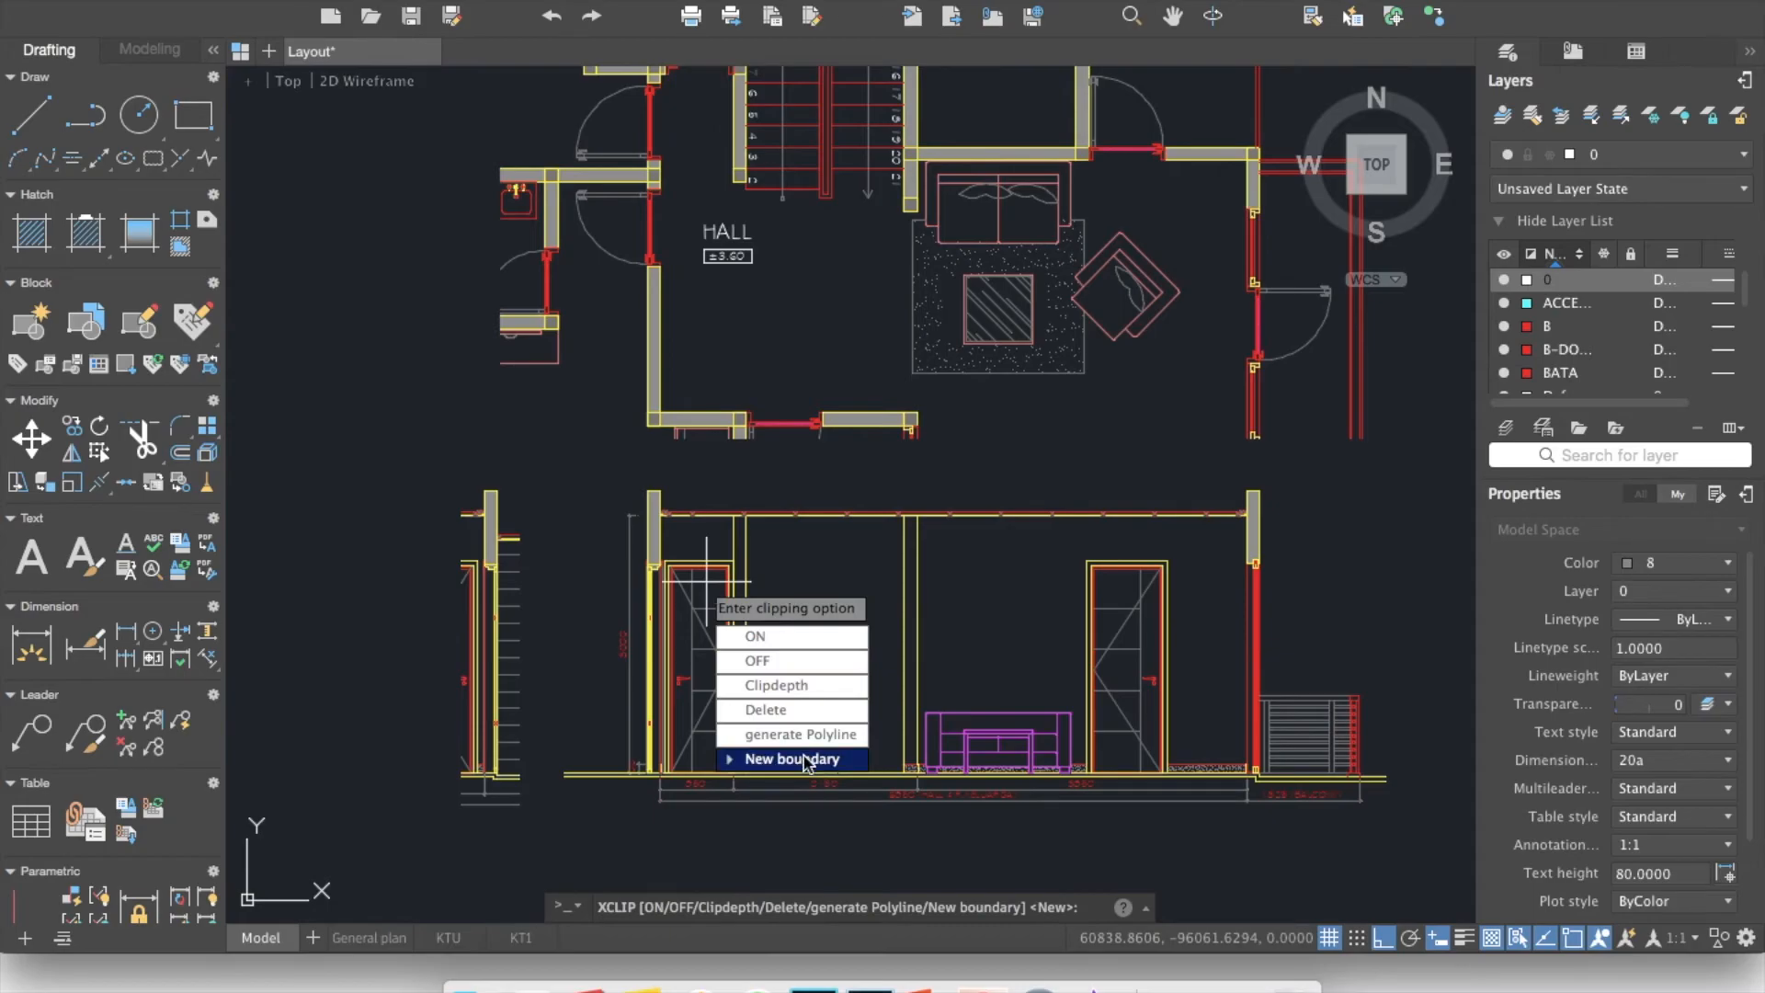
left_click(805, 761)
left_click(781, 686)
left_click(611, 483)
left_click(760, 824)
Clip the hall plan block above the sections to a rectangular area around the KM/WC doorway.
middle_click_drag(855, 459, 778, 716)
left_click(786, 677)
left_click(1330, 697)
key("F8")
left_click(674, 348)
middle_click_drag(432, 103, 433, 248)
left_click(426, 213)
scroll(555, 381, "up", 3)
left_click(525, 378)
key("Escape")
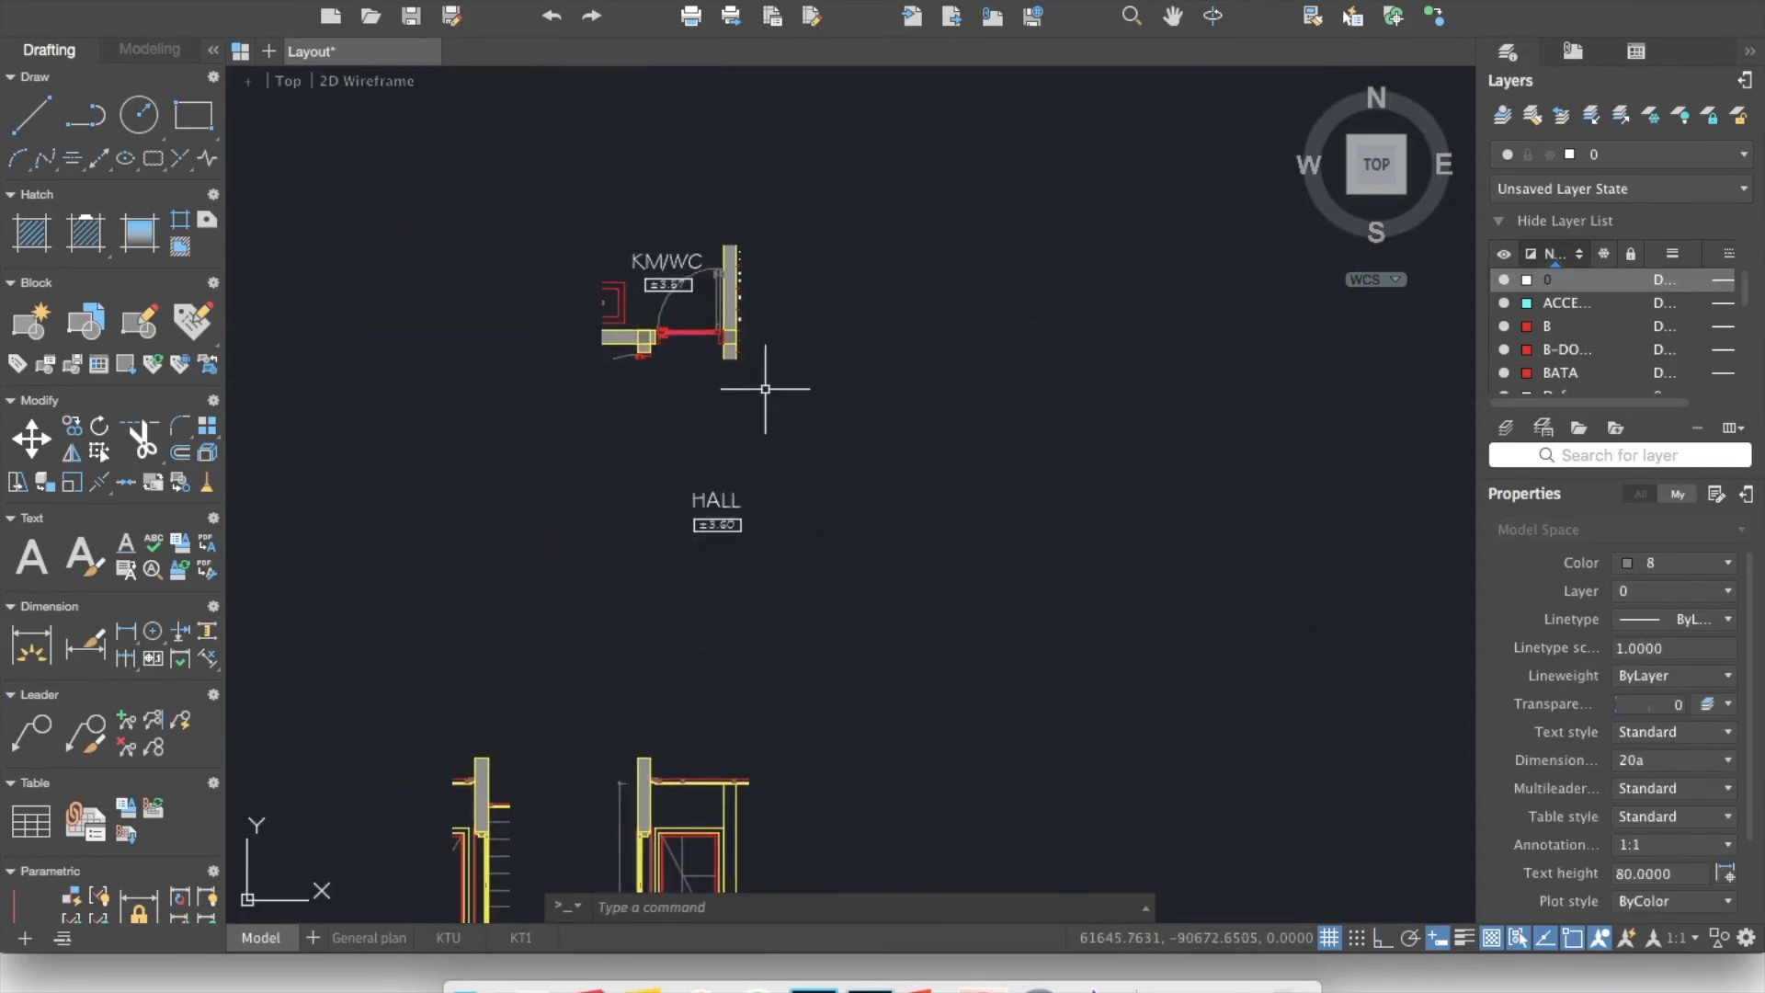
Move the clipped KM/WC doorway plan and its room label straight down to just above the clipped door section.
left_click(504, 218)
left_click(850, 404)
type("m")
key("Return")
left_click(946, 322)
key("F8")
left_click(945, 669)
middle_click_drag(806, 637, 1008, 651)
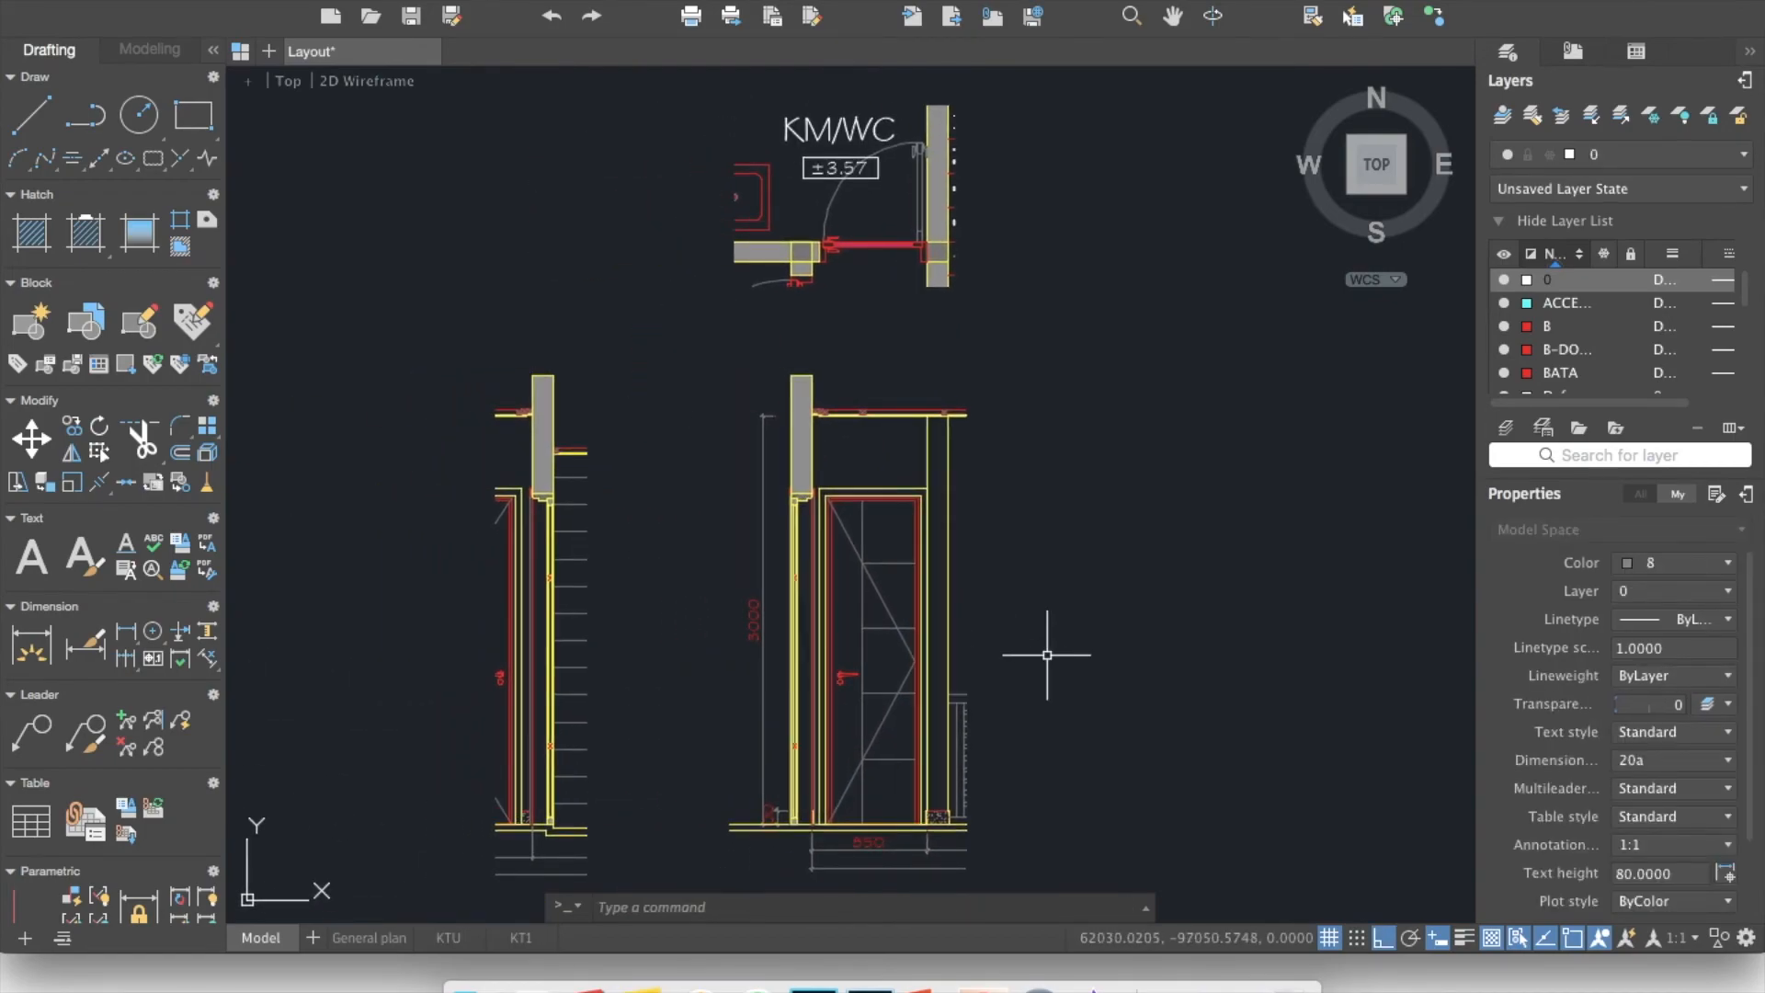